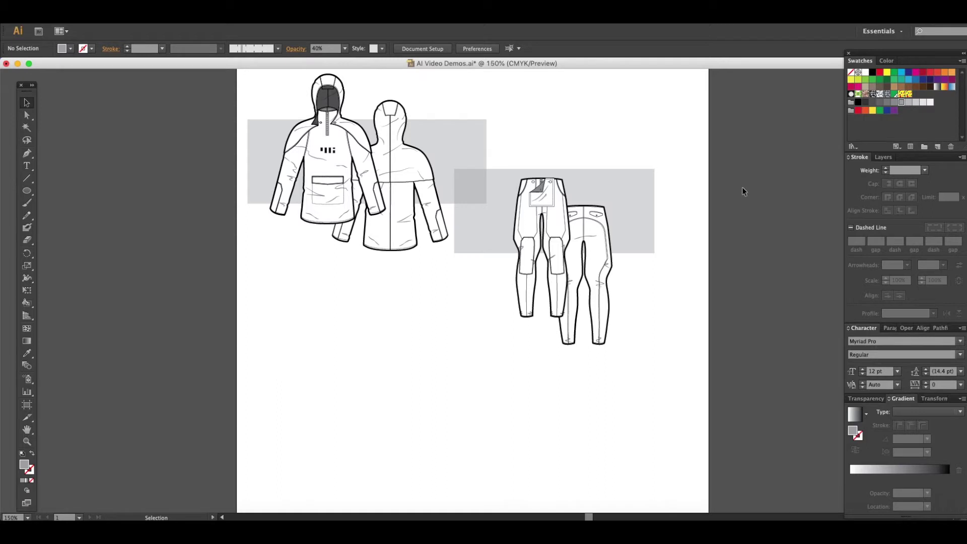
scroll(742, 192, "up", 2)
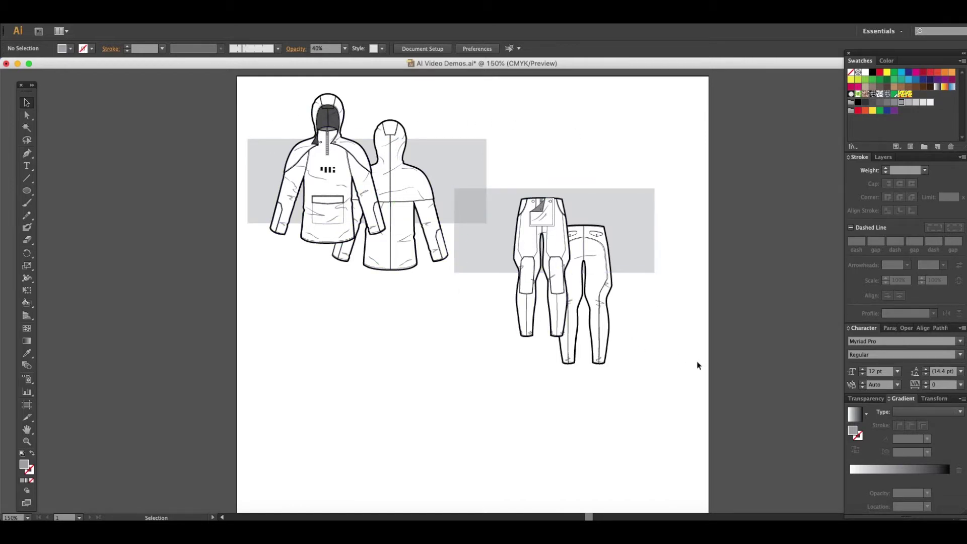
scroll(708, 364, "down", 2)
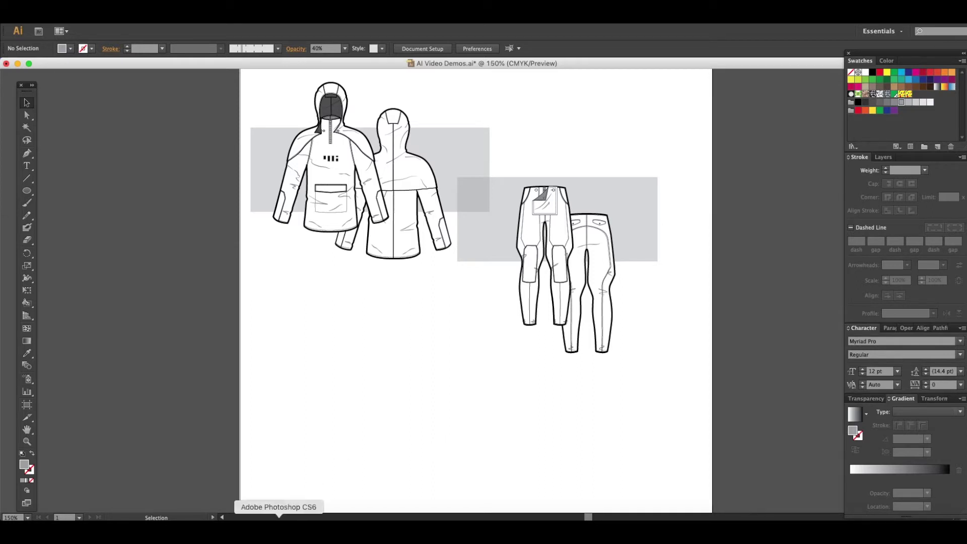
- Switch to Photoshop and open the line drawing Sketches 23.jpg from Finder
right_click(279, 523)
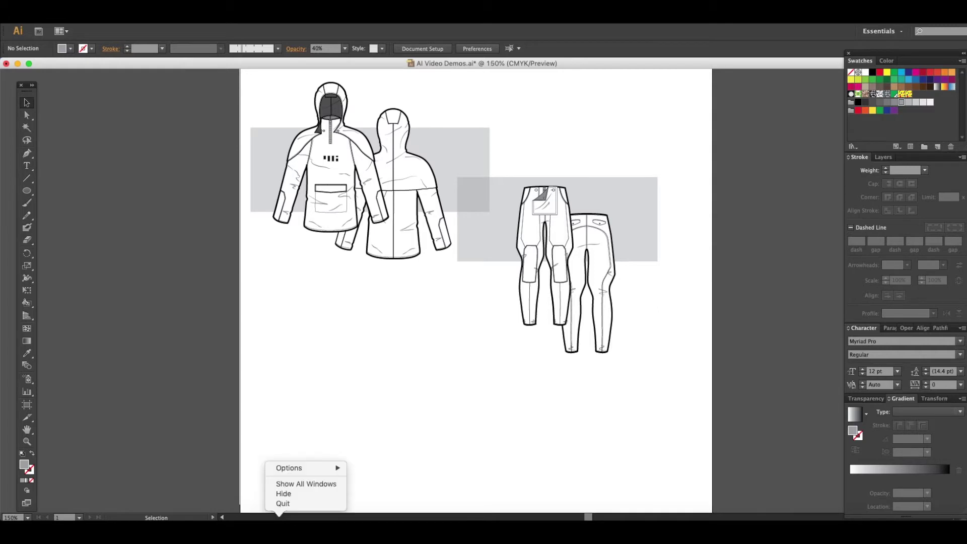
left_click(278, 524)
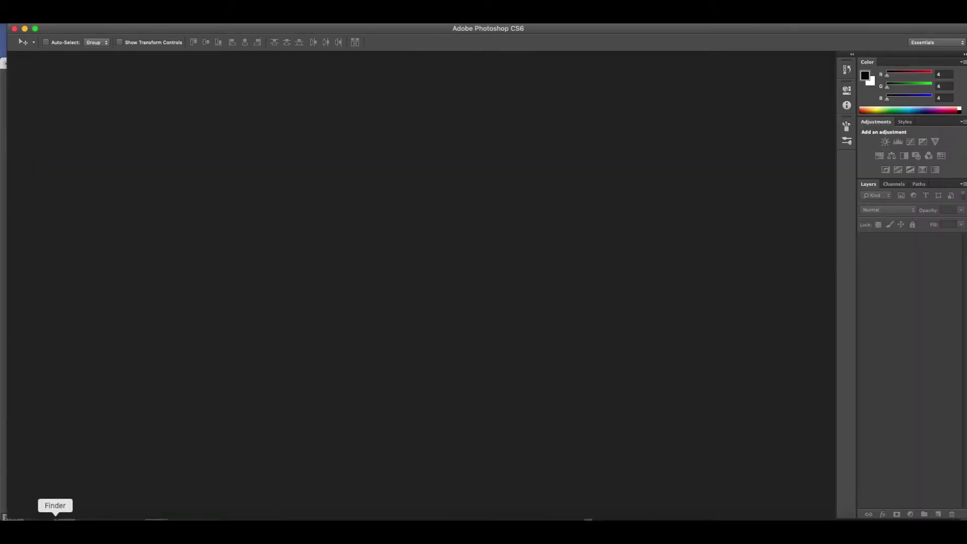
left_click(53, 524)
mouse_move(532, 263)
left_mouse_down()
mouse_move(452, 305)
mouse_move(379, 323)
left_mouse_up()
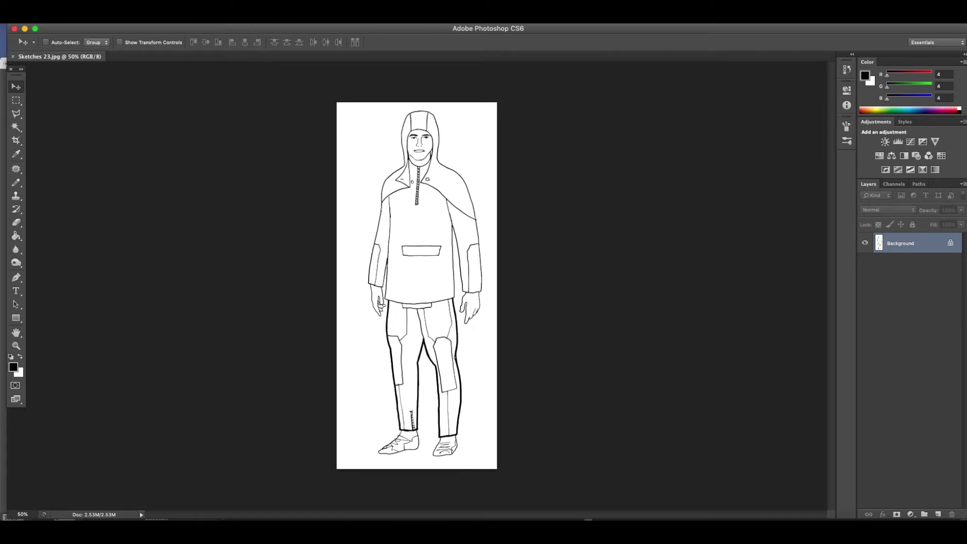
- Resample the sketch to a resolution of 300 pixels/inch with its proportions constrained
left_click(124, 11)
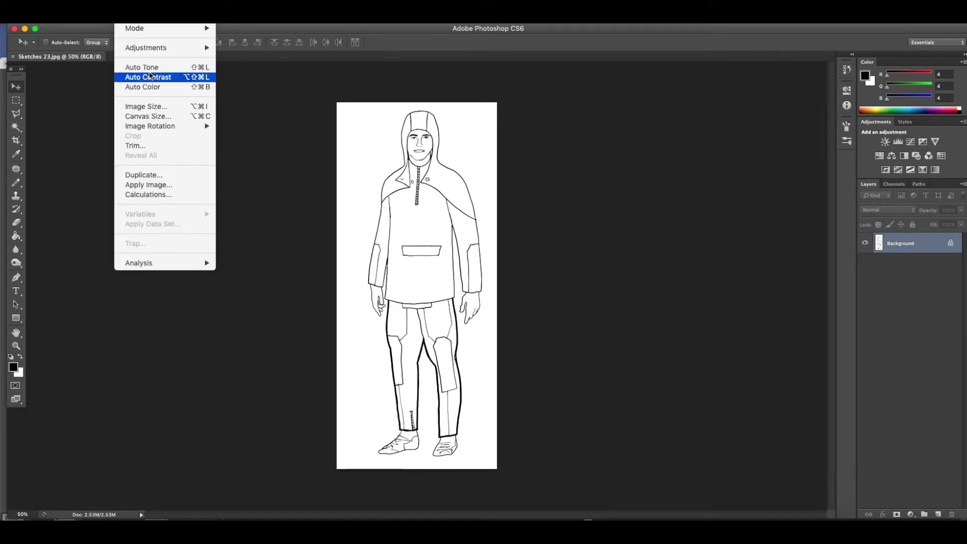
mouse_move(147, 48)
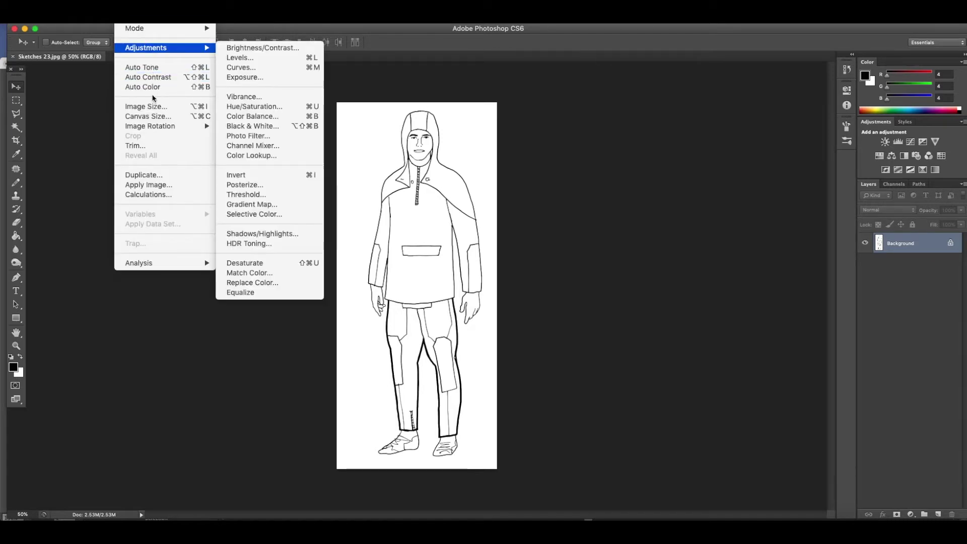
left_click(151, 106)
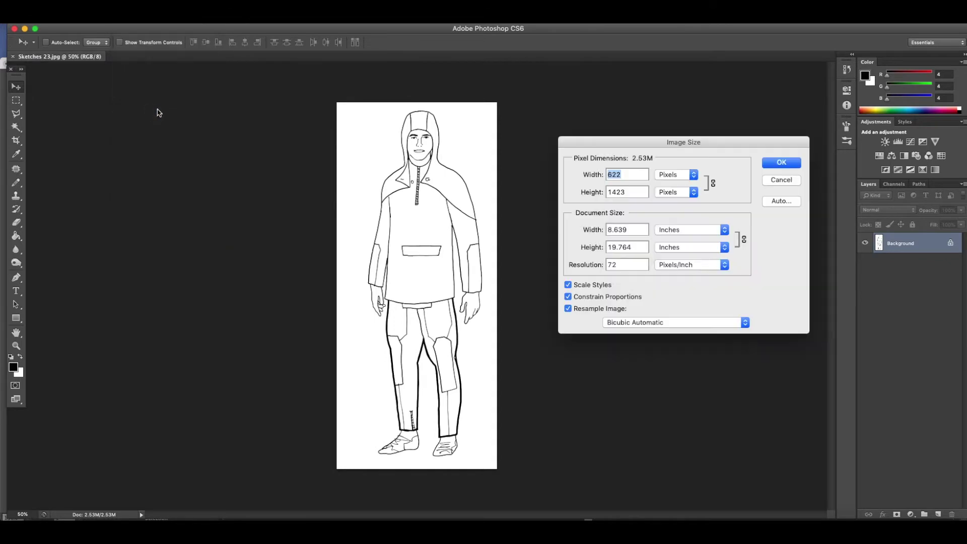
left_click(600, 267)
type("300")
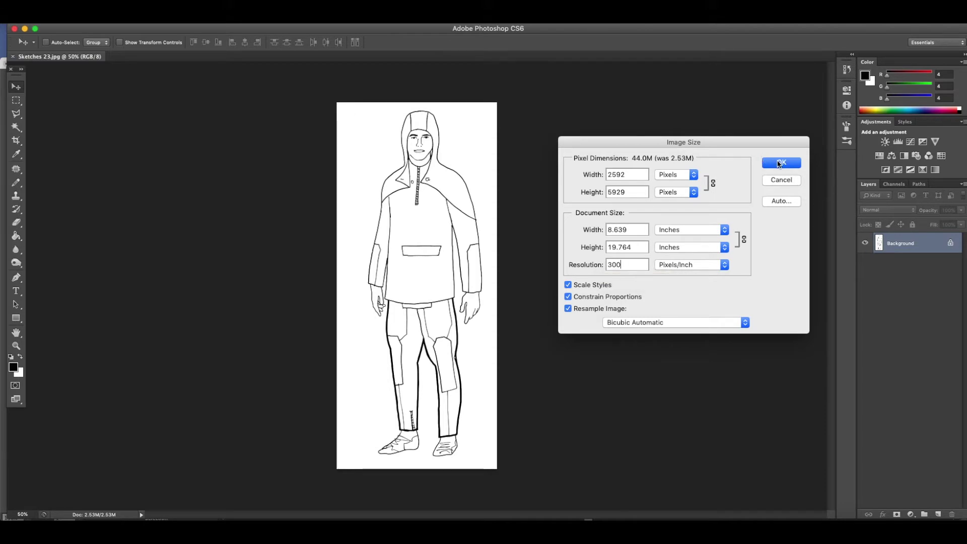
left_click(780, 164)
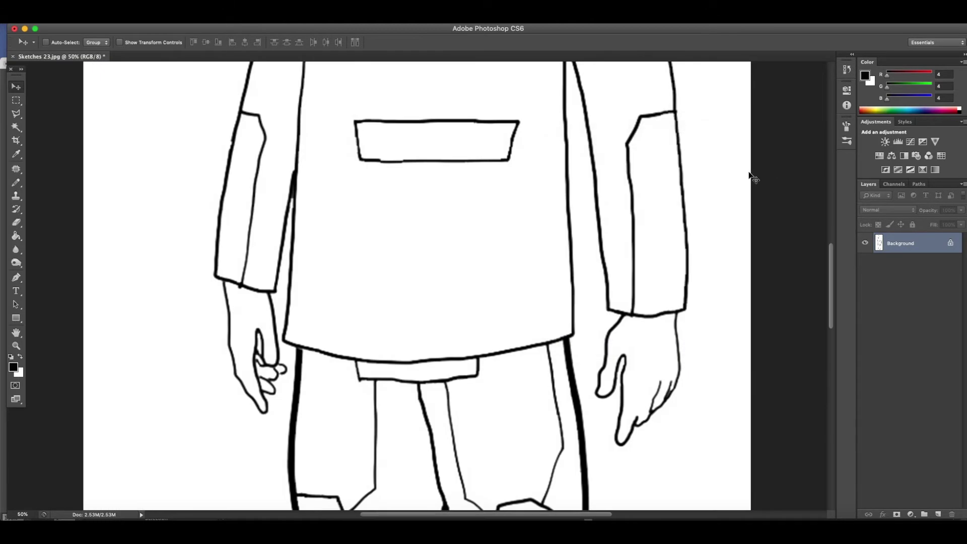
- Use the Brush tool in black to close the gap where the jacket's front seam meets the shoulder yoke line
key("super+minus")
key("super+minus")
key("super+minus")
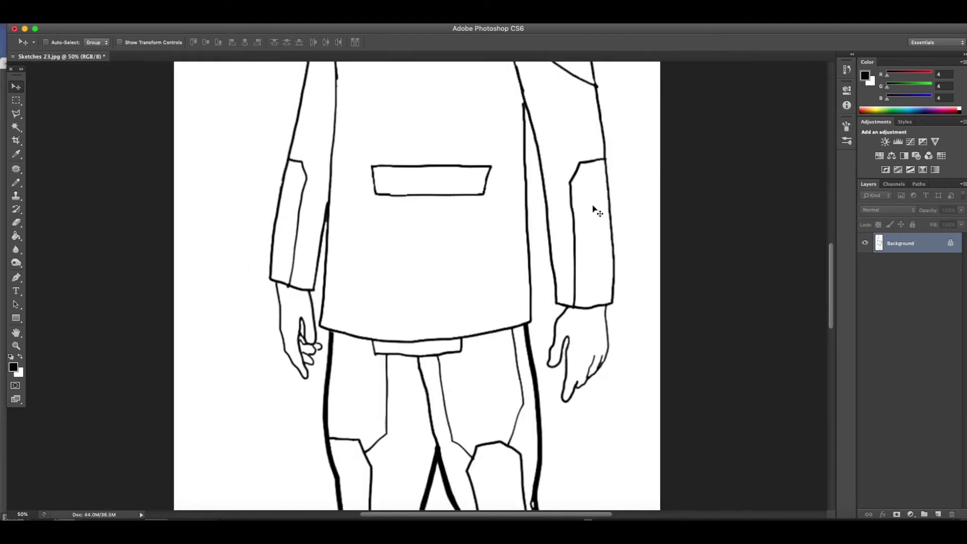
scroll(565, 205, "up", 3)
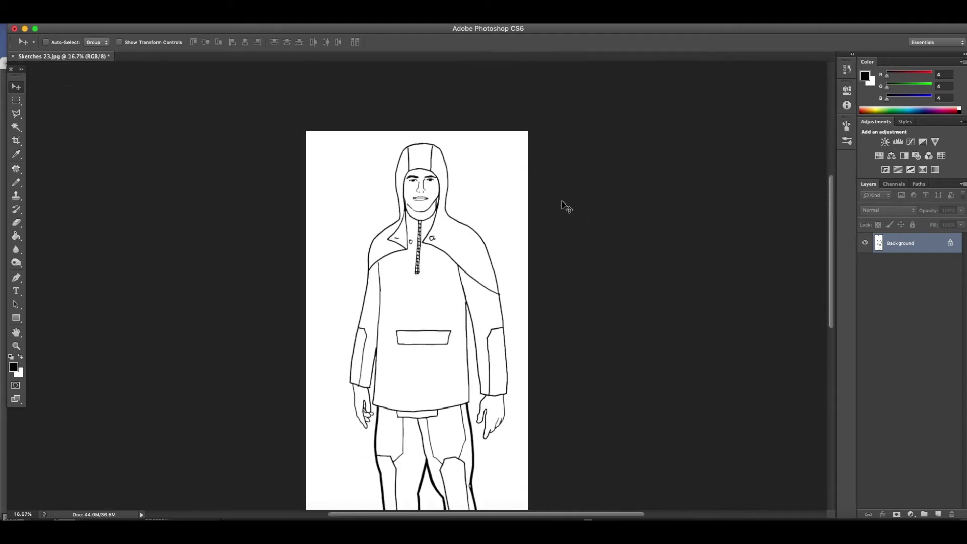
key("super+minus")
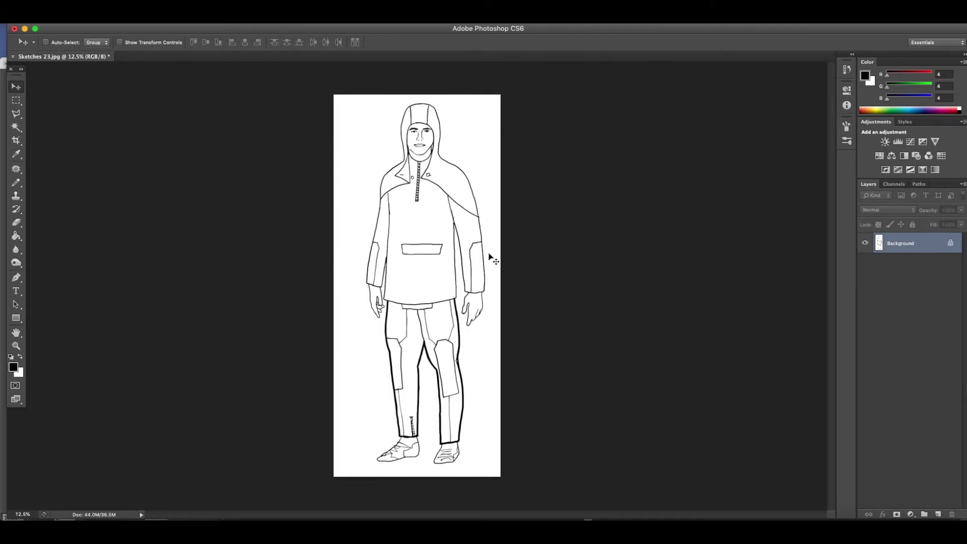
key("super+plus")
key("super+plus")
scroll(343, 199, "up", 5)
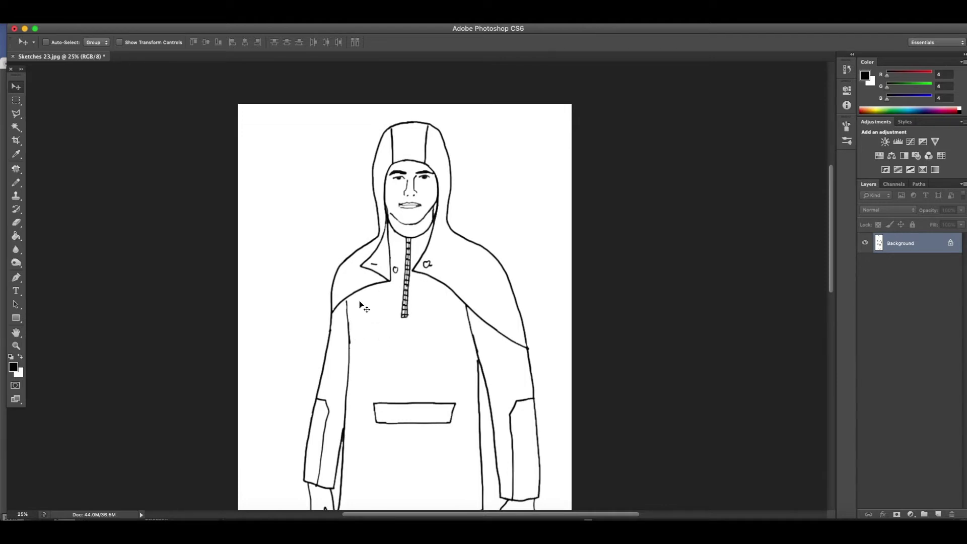
scroll(350, 303, "up", 2)
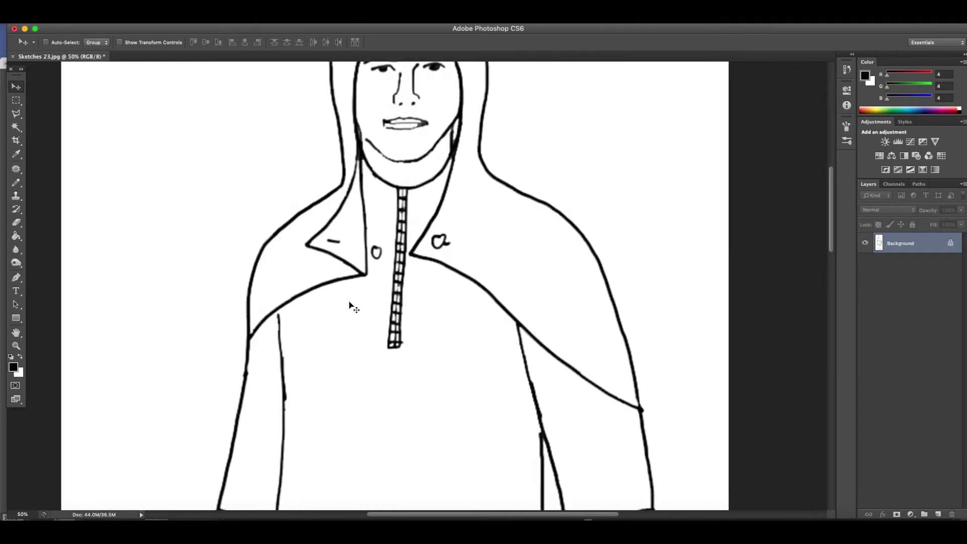
scroll(355, 306, "left", 5)
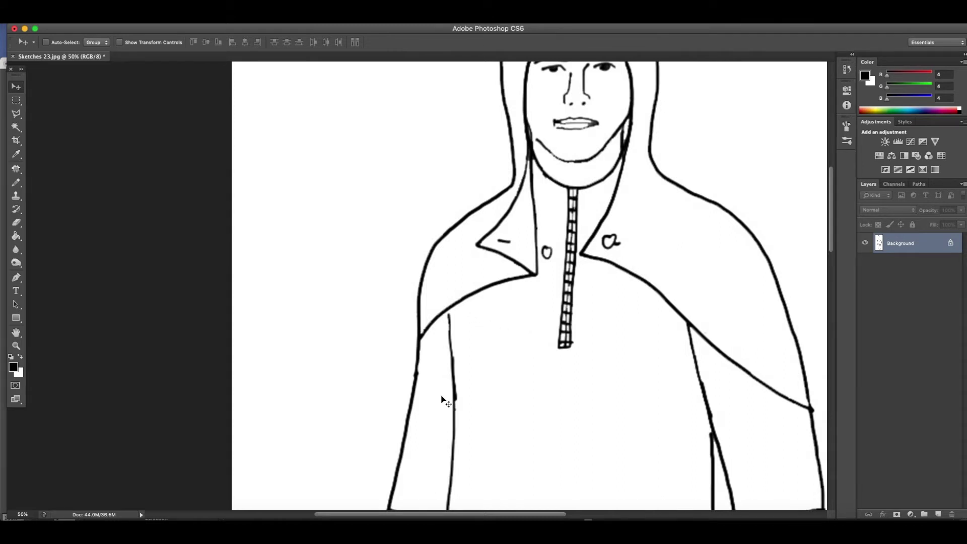
scroll(443, 397, "down", 2)
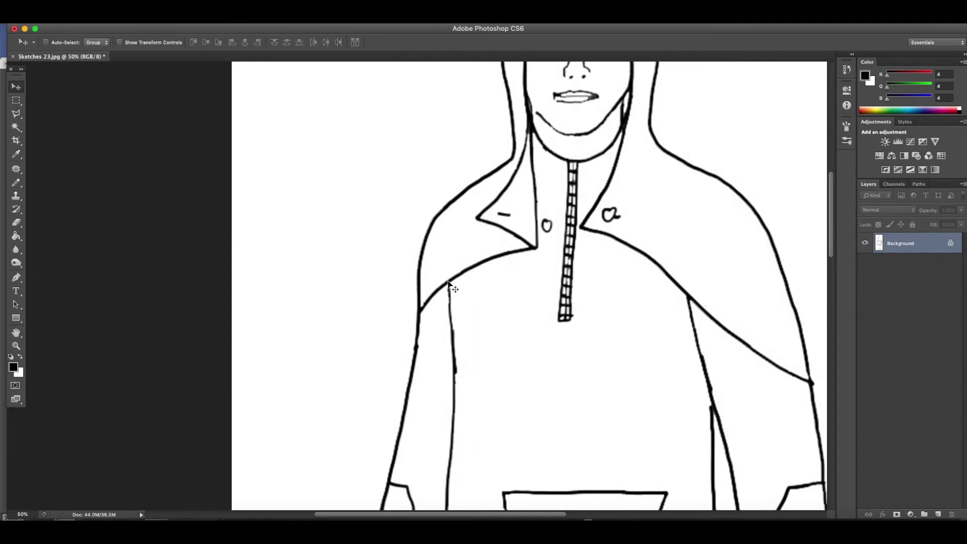
scroll(458, 299, "right", 3)
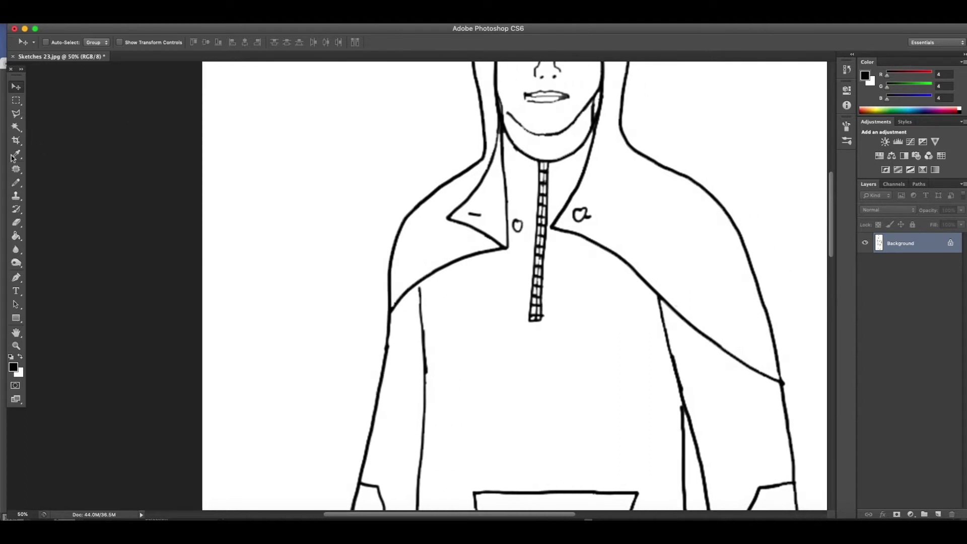
left_click(15, 185)
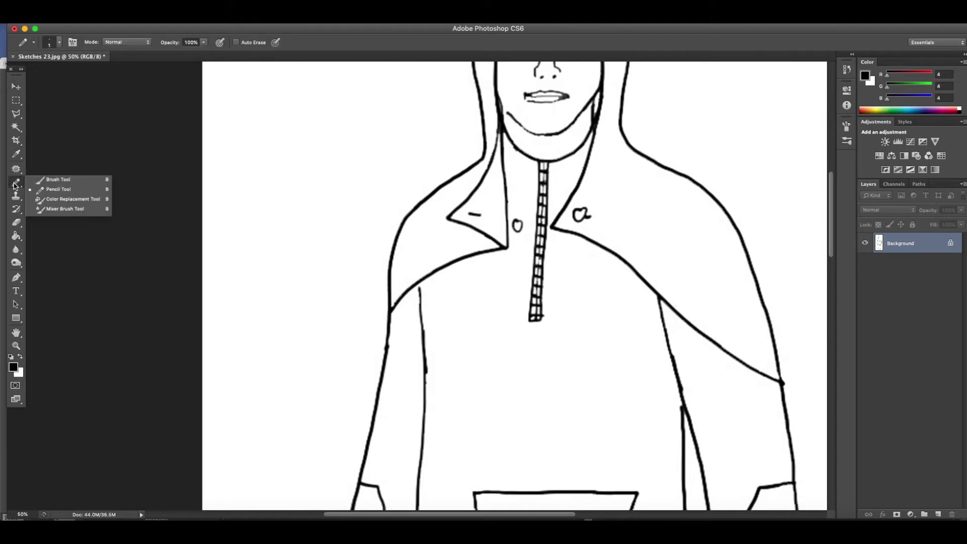
left_click(56, 181)
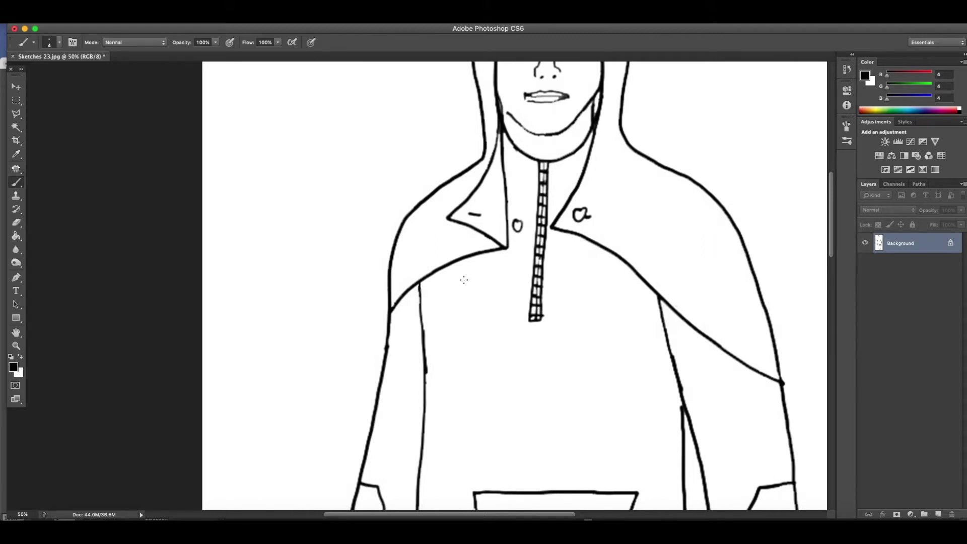
- Retrace the broken lip outlines and the line between the lips with the black brush
scroll(464, 280, "right", 5)
scroll(458, 284, "up", 10)
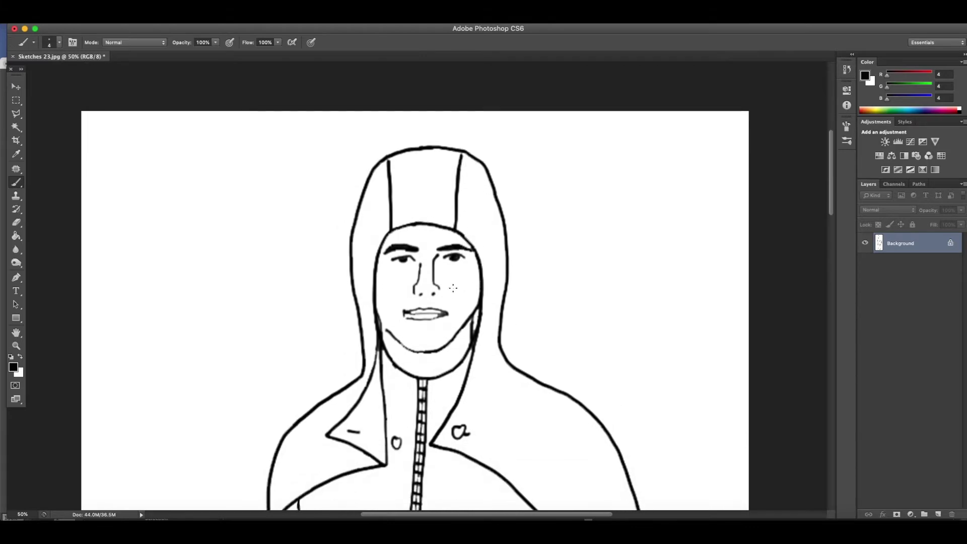
key("super+plus")
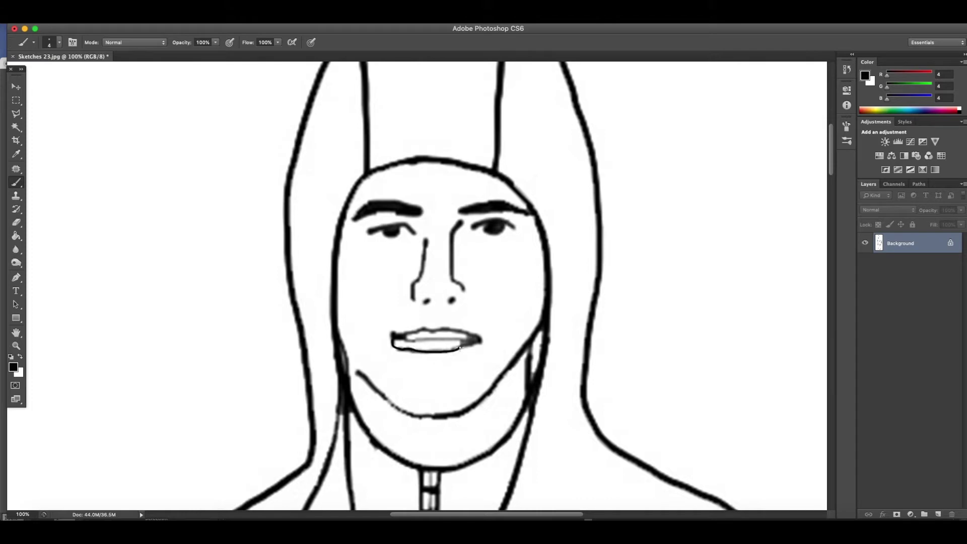
left_click_drag(475, 343, 459, 332)
left_click_drag(417, 341, 475, 341)
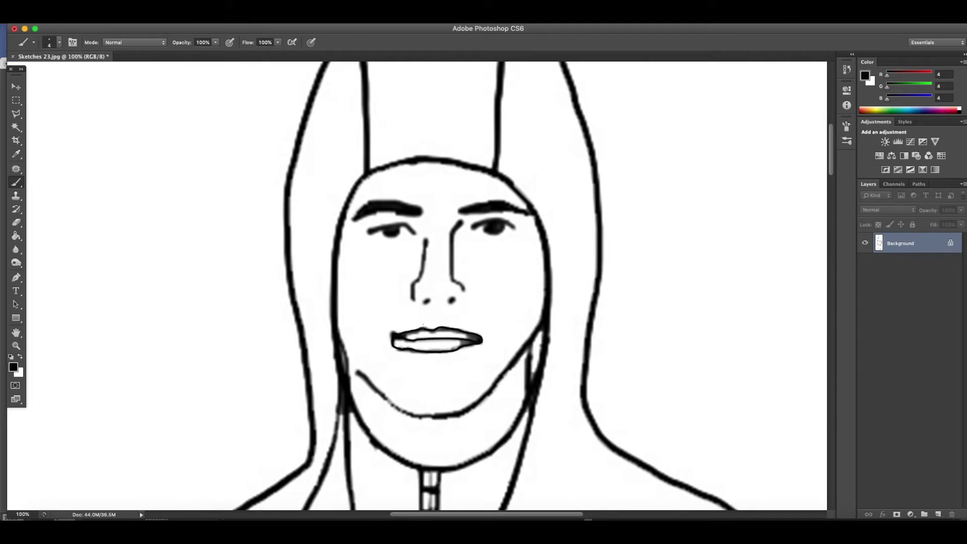
- Extend both vertical hood seams with the brush until they meet the hood's upper outline
scroll(423, 326, "up", 5)
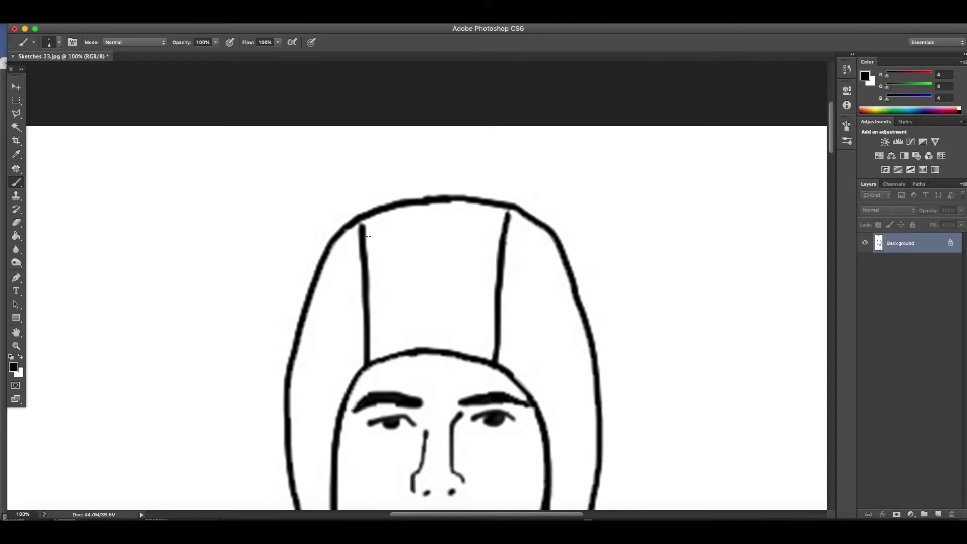
mouse_move(361, 228)
left_mouse_down()
mouse_move(360, 218)
mouse_move(362, 228)
left_mouse_up()
left_click_drag(507, 213, 509, 208)
- Inspect the face, collar, zipper, pocket and sleeve outlines for gaps between the lines
scroll(437, 302, "down", 5)
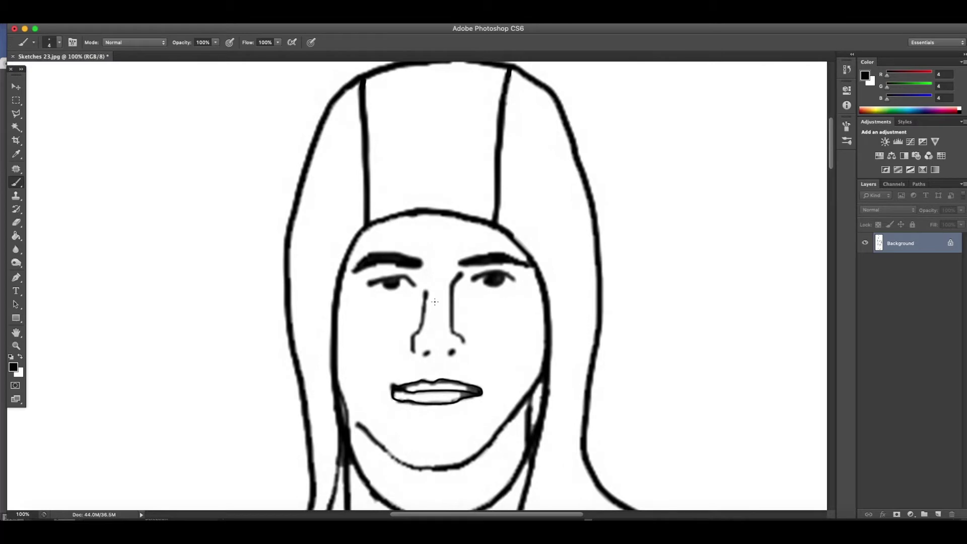
scroll(553, 387, "down", 3)
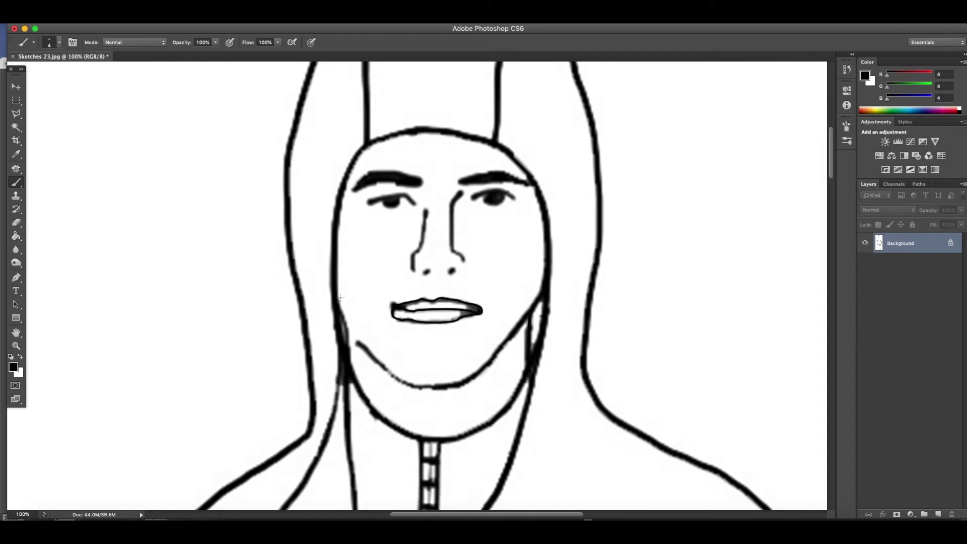
scroll(513, 353, "down", 10)
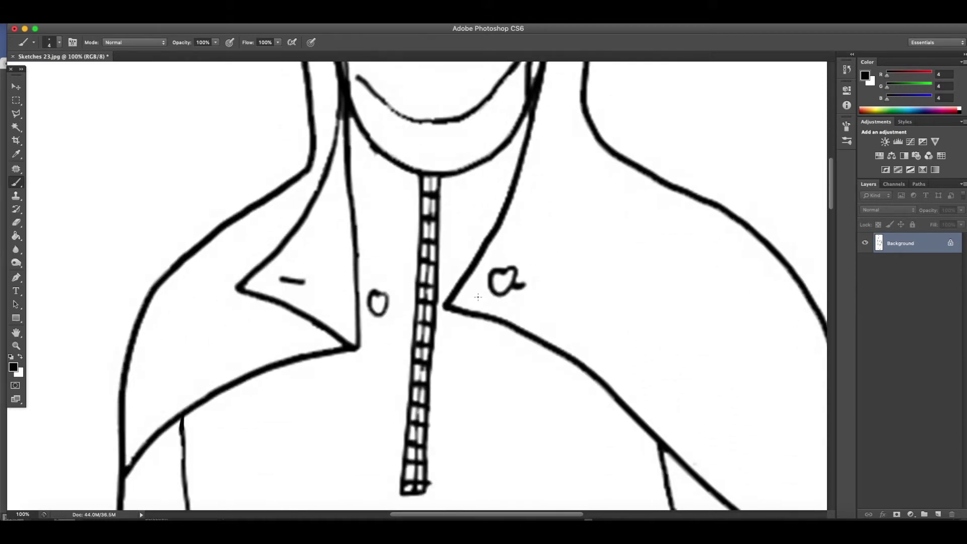
scroll(451, 313, "down", 7)
scroll(446, 314, "up", 2)
scroll(447, 313, "down", 4)
scroll(446, 313, "right", 4)
scroll(447, 314, "down", 10)
scroll(446, 314, "right", 4)
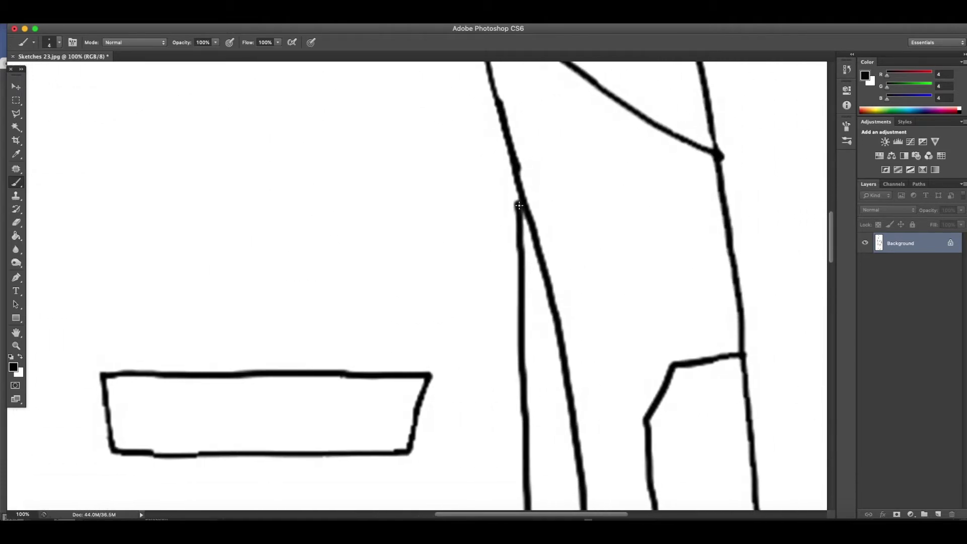
scroll(466, 266, "down", 10)
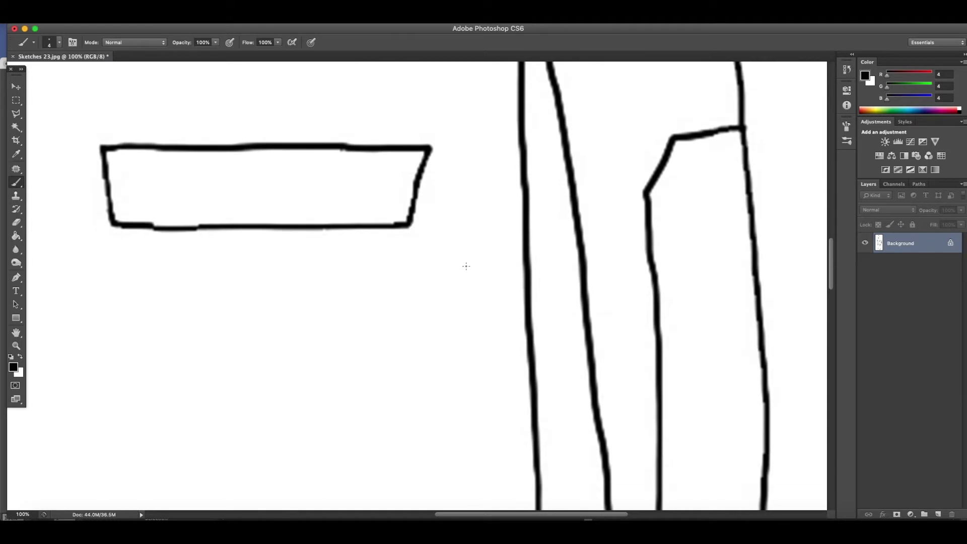
- Paint a line separating the index finger from the rest of the hand beside the trousers' outer edge
scroll(466, 265, "right", 5)
scroll(466, 265, "down", 15)
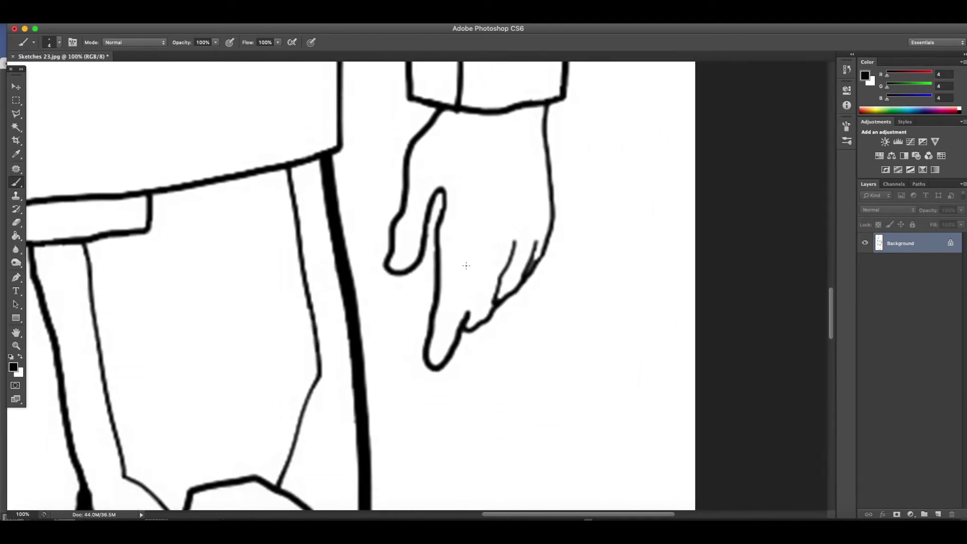
mouse_move(467, 315)
left_mouse_down()
mouse_move(485, 248)
mouse_move(477, 285)
left_mouse_up()
- Inspect the trouser legs, the opposite hand, the jacket hem and the sleeve for unclosed lines
scroll(445, 247, "left", 10)
scroll(445, 248, "down", 10)
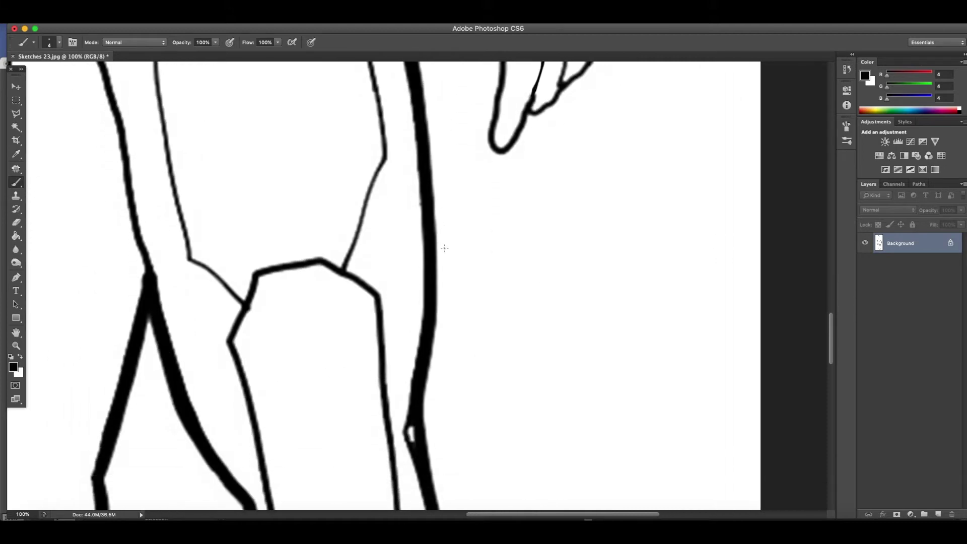
scroll(445, 247, "left", 10)
scroll(445, 248, "up", 10)
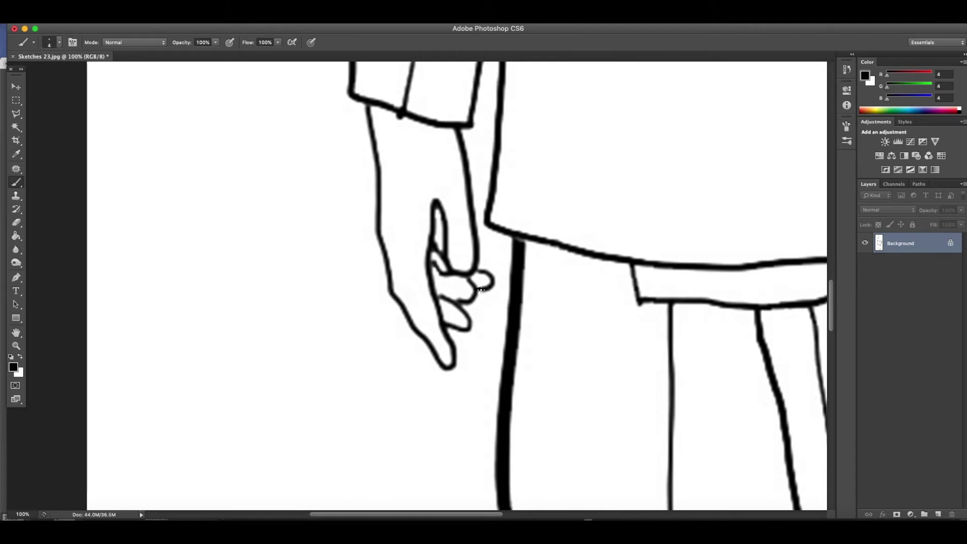
scroll(450, 207, "down", 6)
scroll(449, 208, "up", 7)
scroll(449, 207, "right", 1)
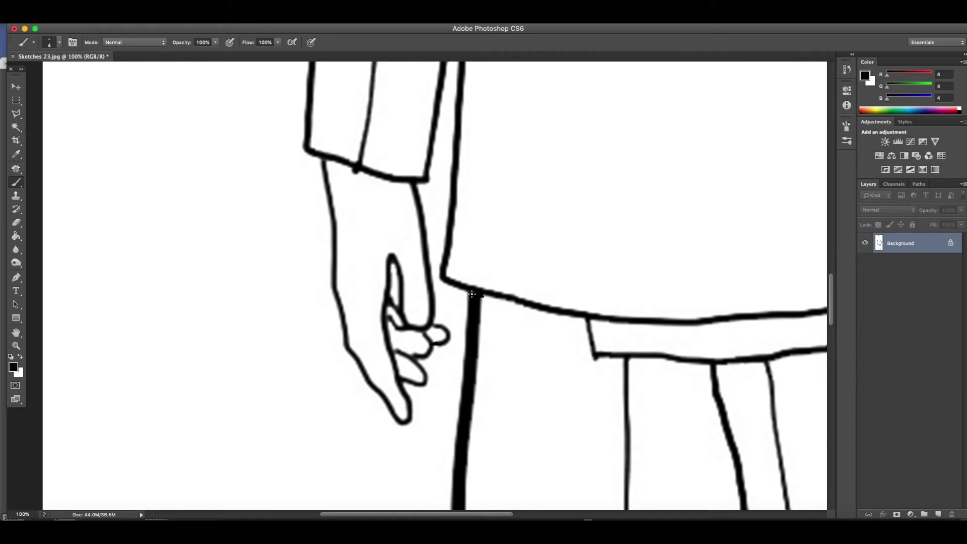
scroll(388, 194, "down", 10)
scroll(388, 194, "right", 1)
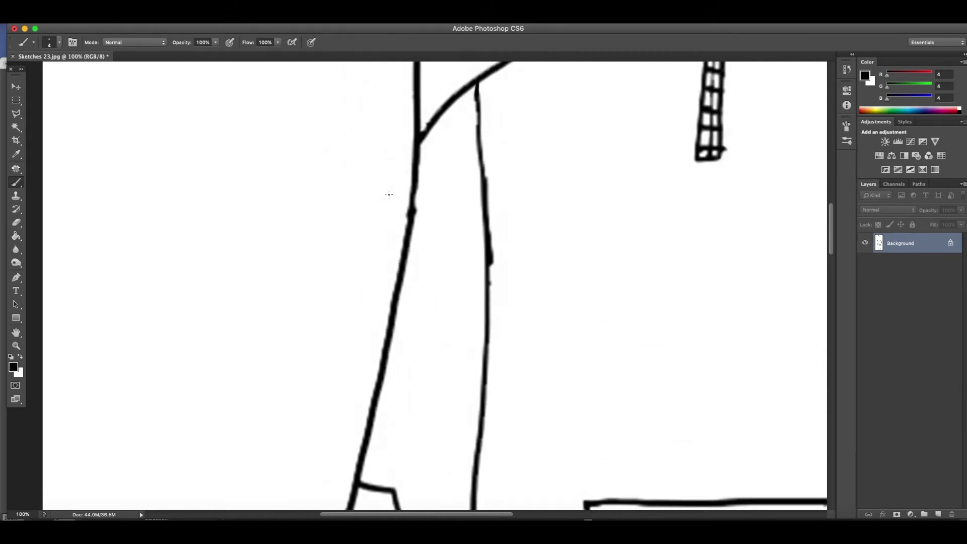
scroll(389, 194, "up", 7)
scroll(390, 194, "right", 4)
scroll(389, 194, "down", 8)
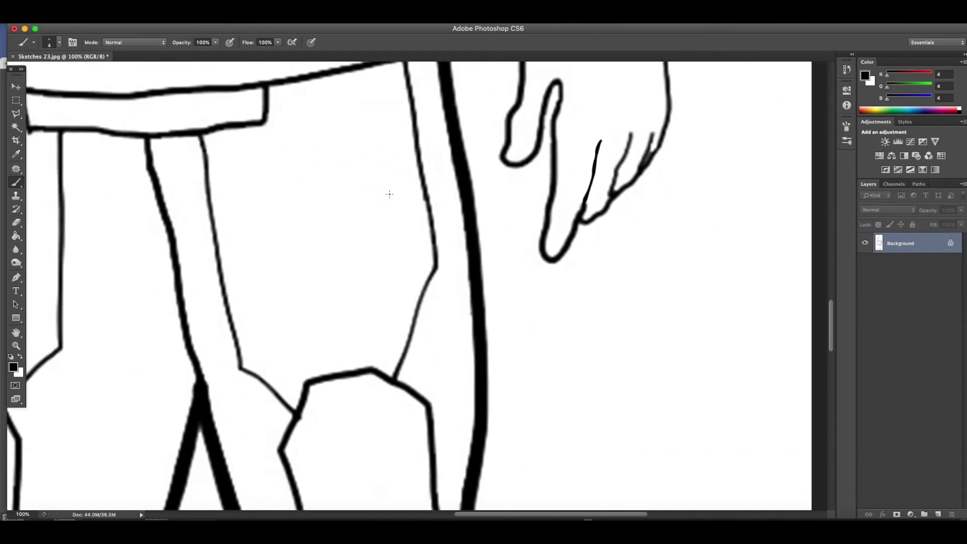
- Inspect the trouser legs, ankle zipper and both shoes for gaps, and review the whole figure
scroll(389, 194, "left", 5)
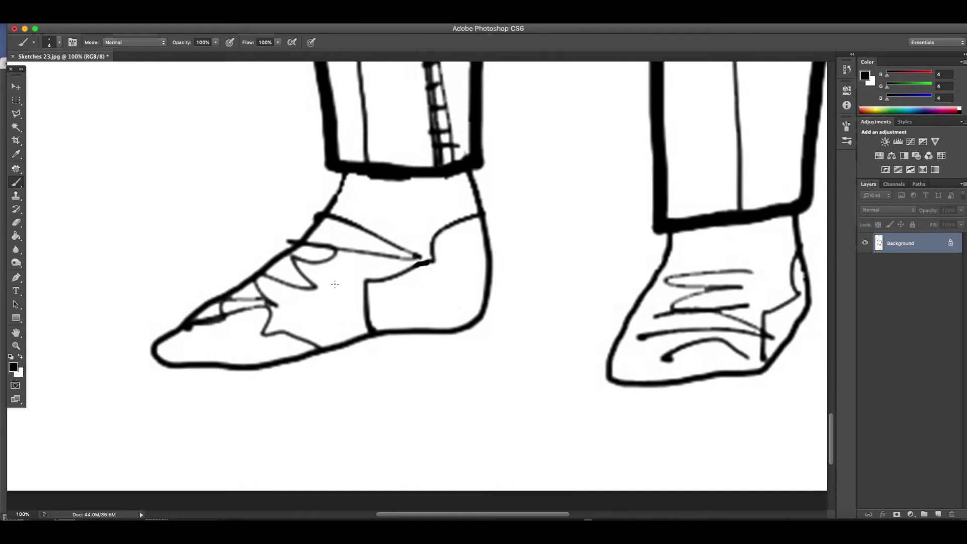
scroll(335, 284, "up", 10)
scroll(335, 284, "right", 3)
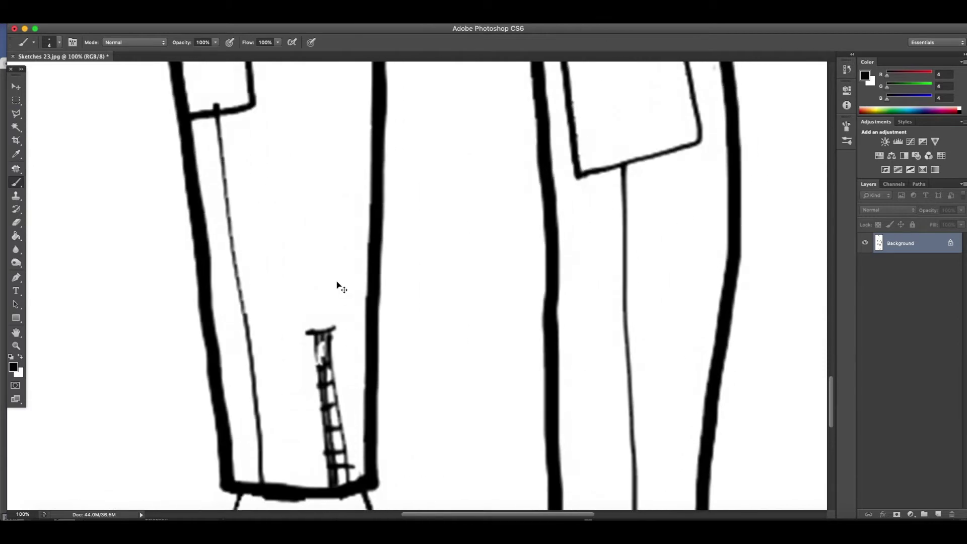
scroll(337, 284, "down", 4)
scroll(336, 283, "up", 3)
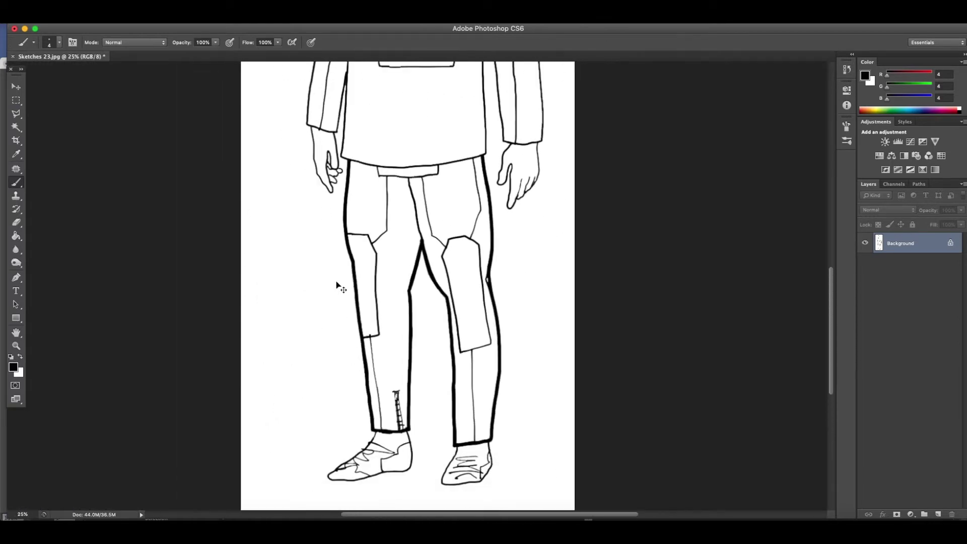
scroll(336, 283, "down", 1)
scroll(335, 252, "up", 6)
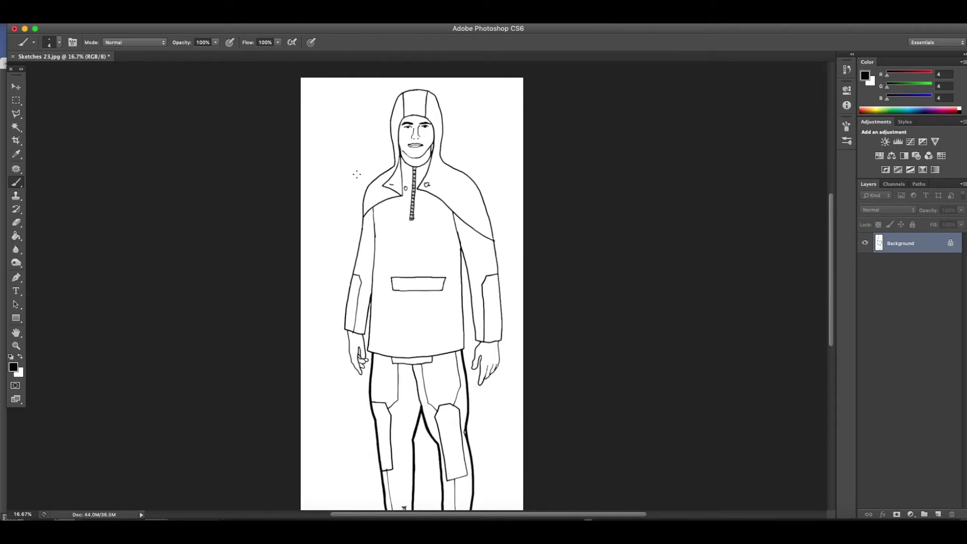
- Duplicate the Background layer as "Background copy" and delete the original locked Background layer
left_click(15, 88)
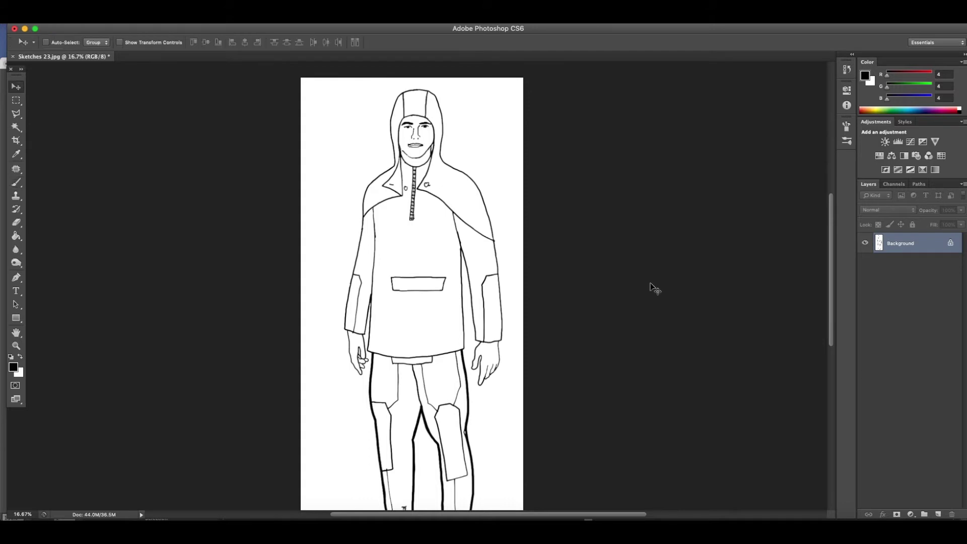
right_click(905, 245)
left_click(856, 264)
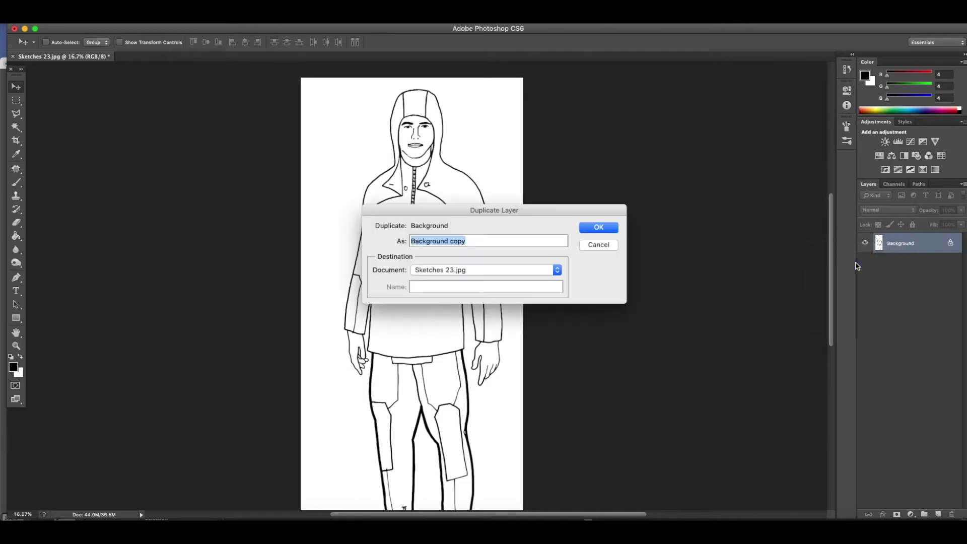
left_click(599, 229)
left_click(918, 265)
right_click(918, 265)
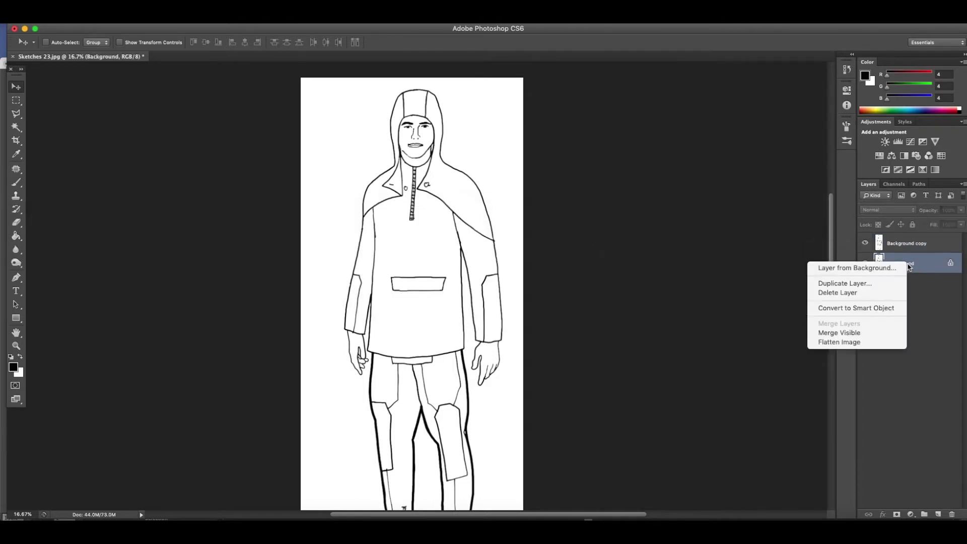
left_click(836, 290)
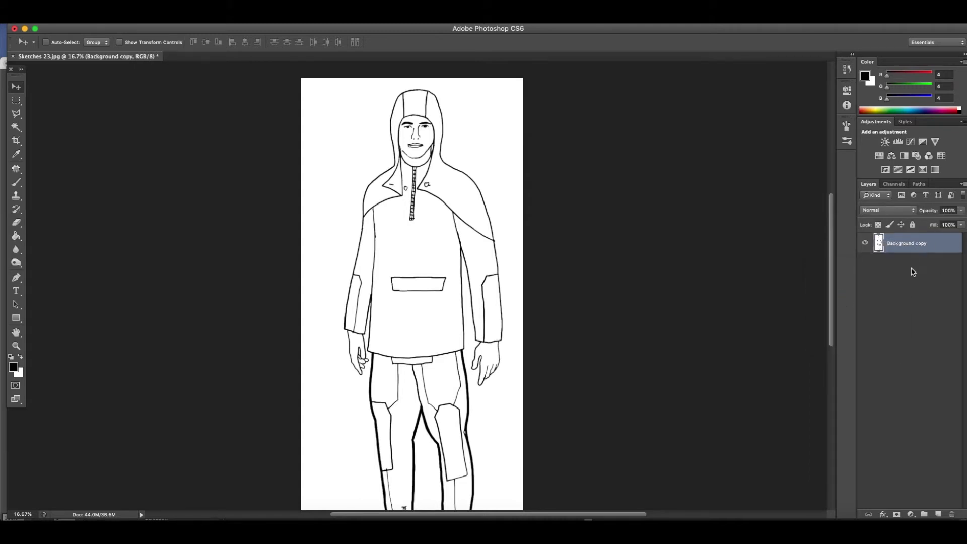
- Select the white area surrounding the figure with the Magic Wand at tolerance 32, delete it and deselect
left_click(17, 129)
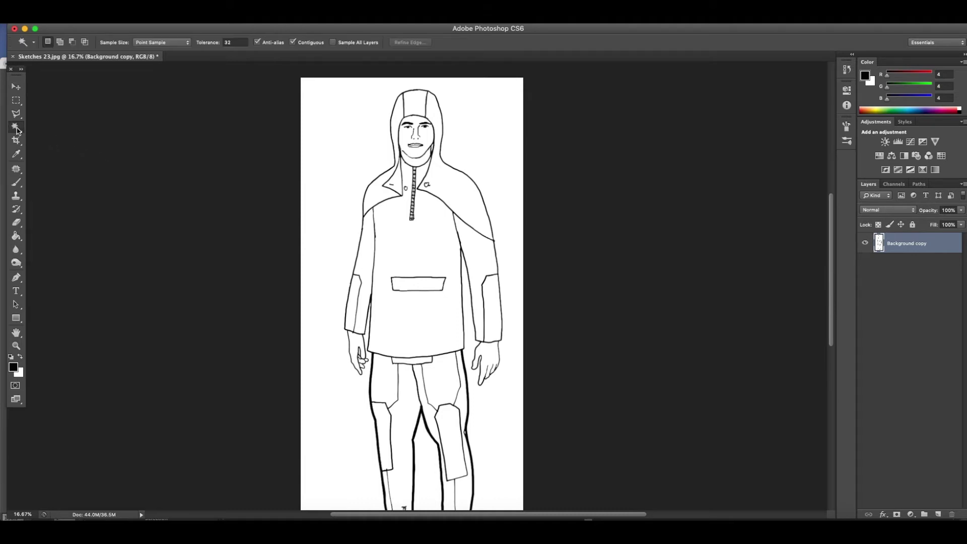
left_click(315, 130)
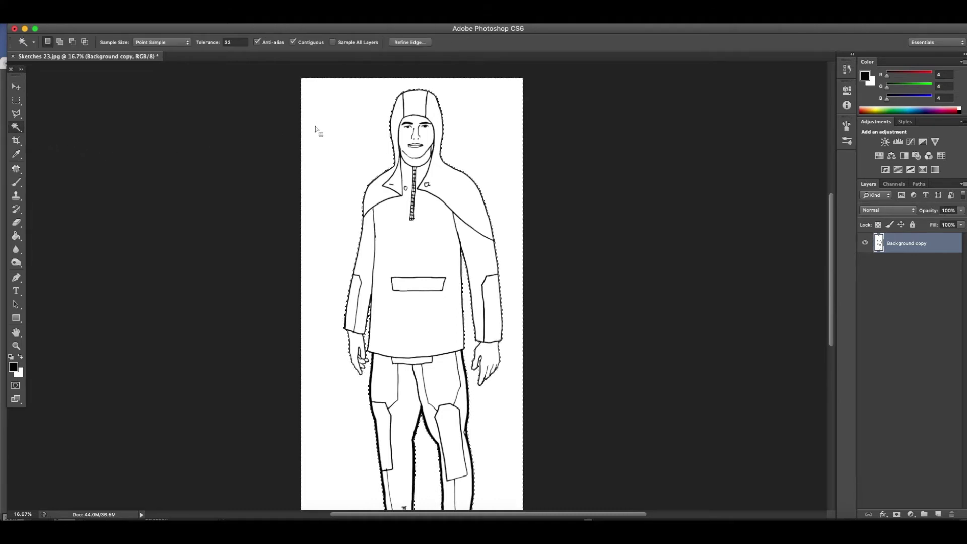
scroll(351, 201, "down", 5)
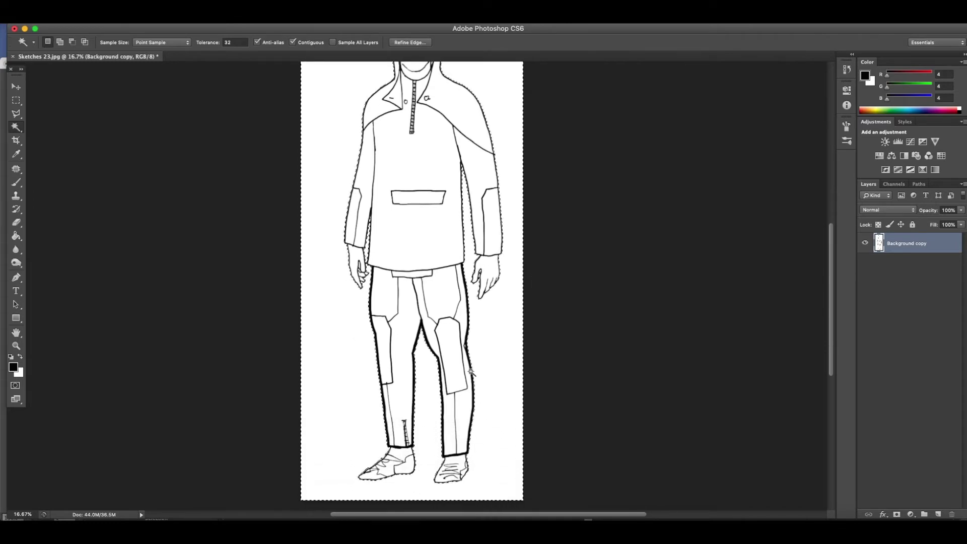
scroll(517, 233, "up", 7)
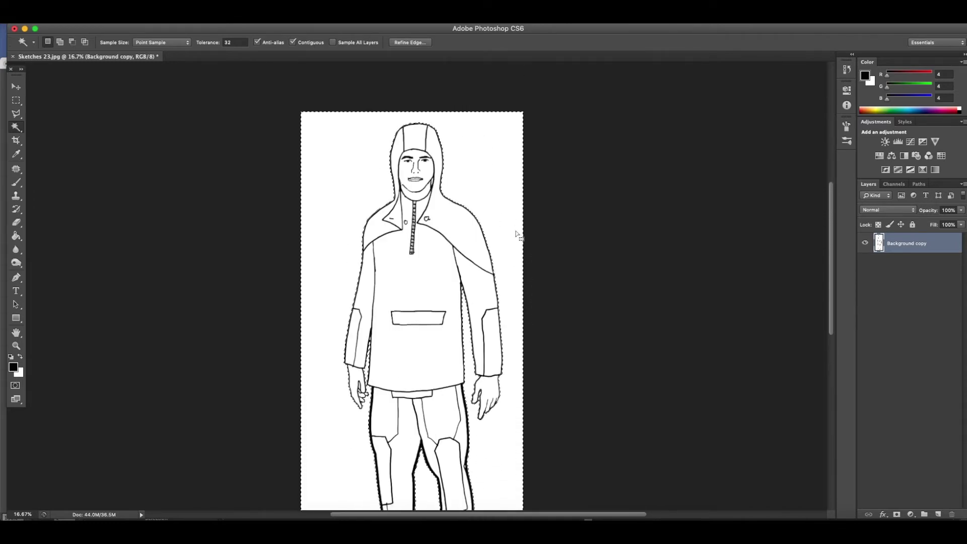
key("Delete")
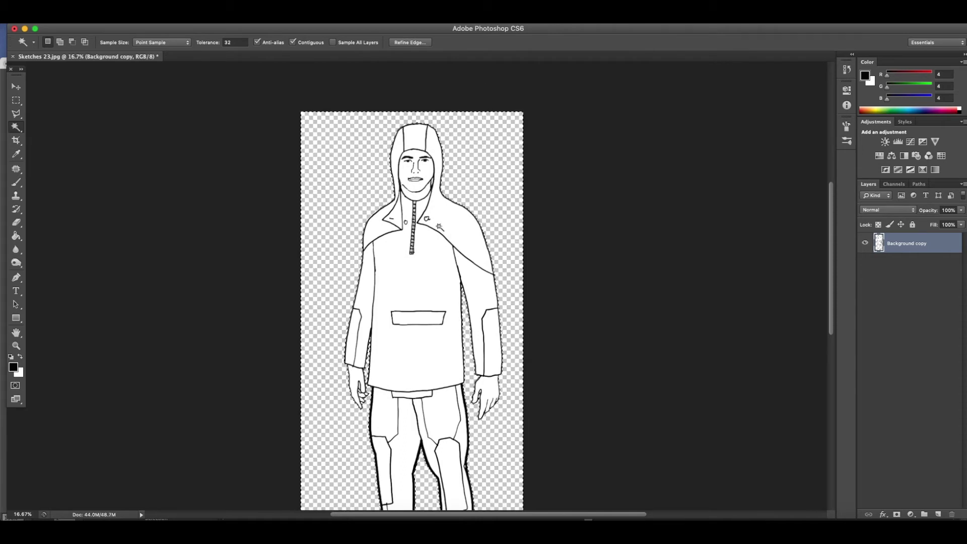
left_click(16, 88)
key("ctrl+d")
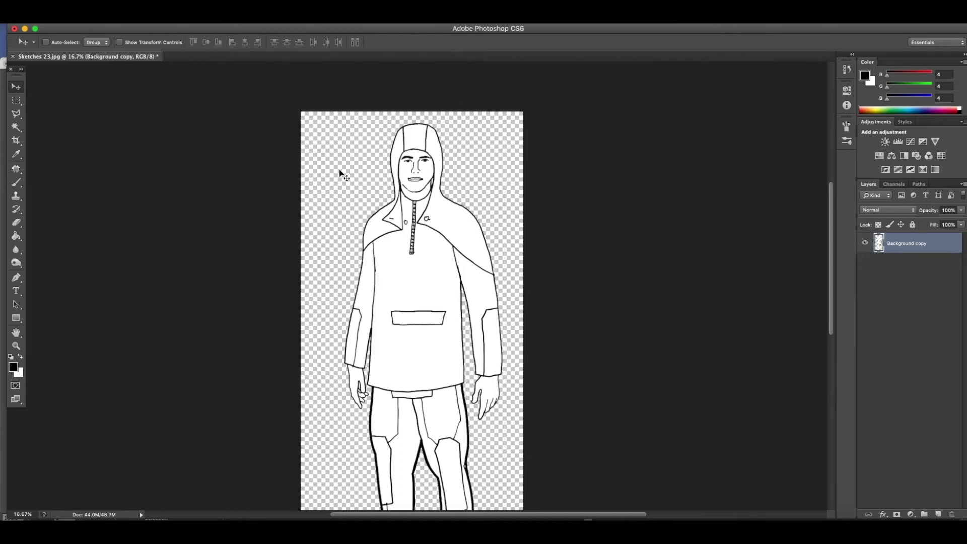
- Save the drawing as Sketches 23.psd in Photoshop format in the Lasell folder, with layers and Maximize Compatibility enabled
scroll(341, 174, "down", 5)
scroll(341, 173, "up", 4)
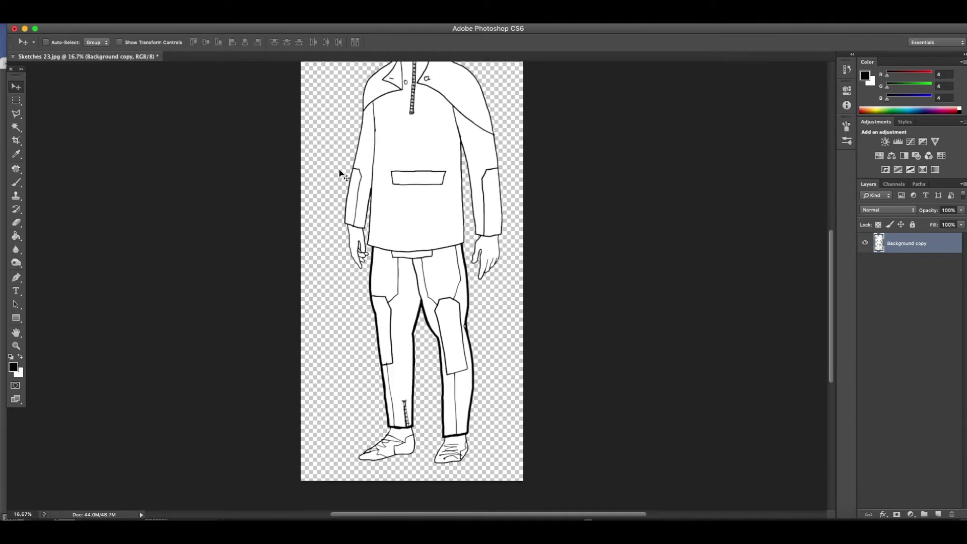
scroll(340, 174, "up", 1)
scroll(339, 173, "down", 1)
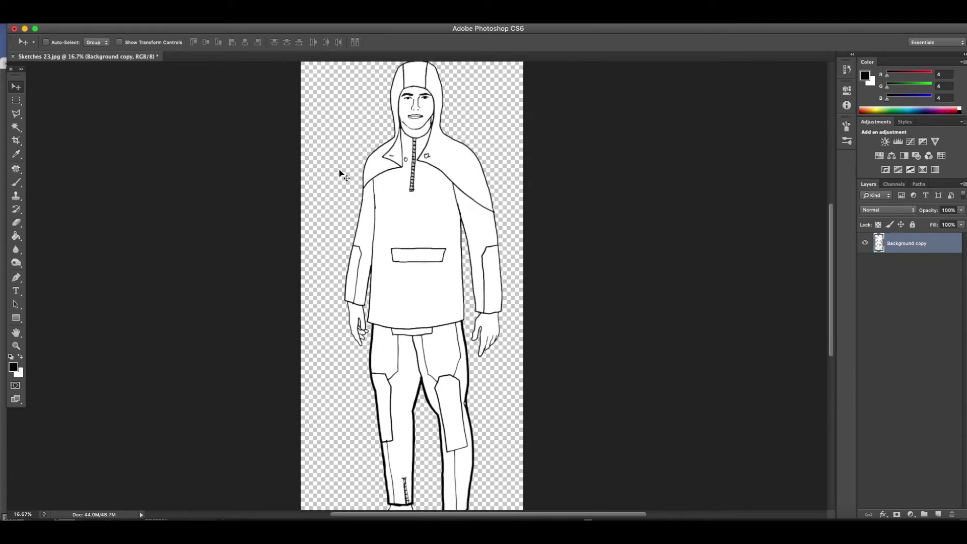
left_click(81, 13)
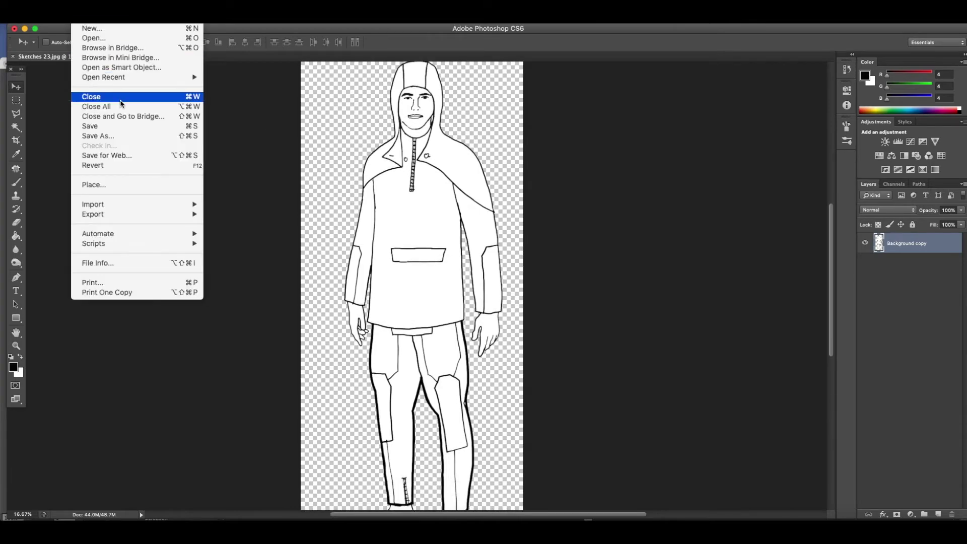
left_click(106, 137)
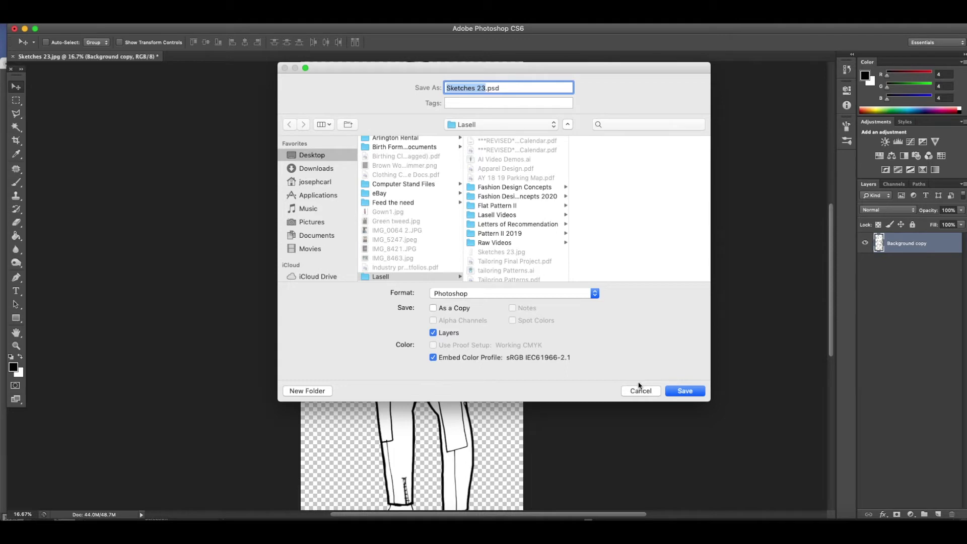
scroll(497, 272, "down", 2)
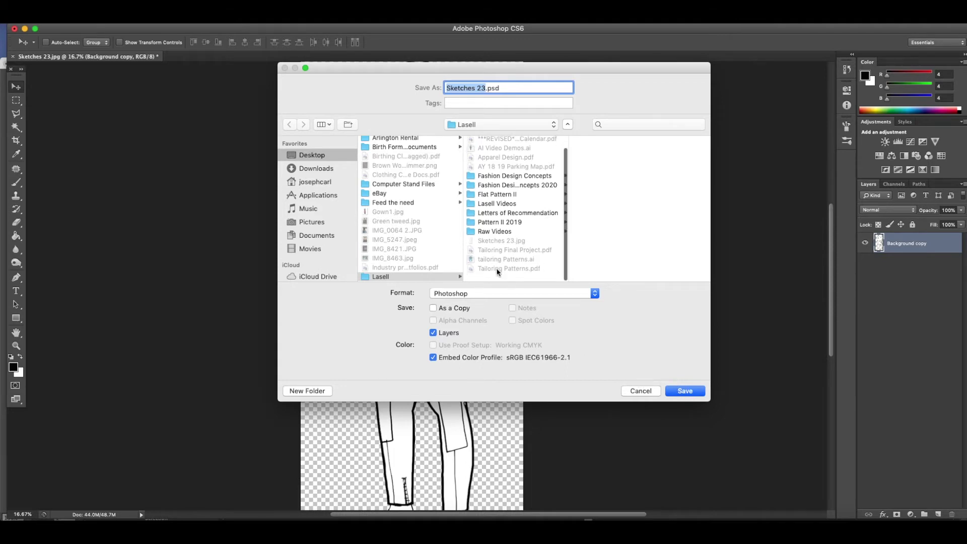
left_click(697, 391)
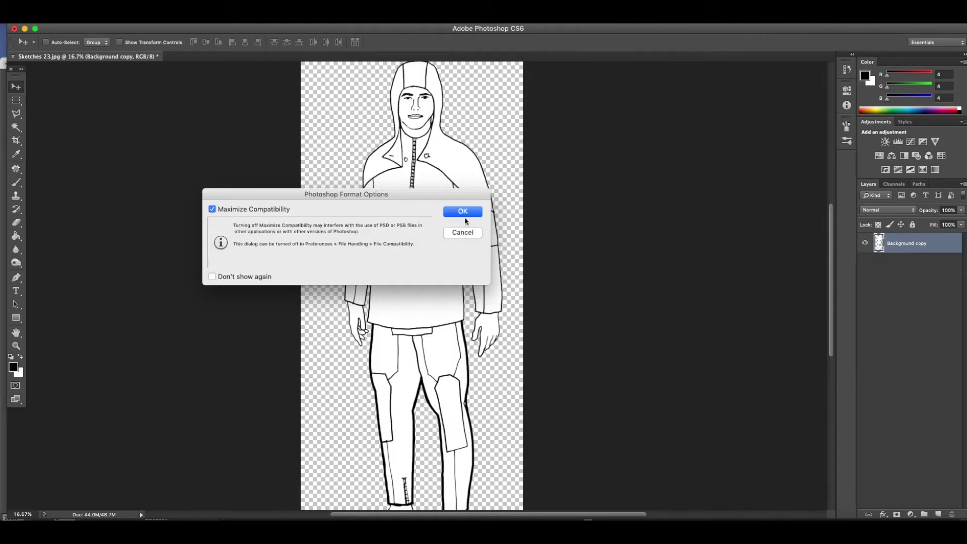
left_click(463, 212)
- Apply a Brightness/Contrast adjustment with brightness -86 and contrast -7 to the figure layer, and save the file
scroll(274, 288, "down", 4)
scroll(274, 288, "up", 3)
scroll(275, 289, "up", 3)
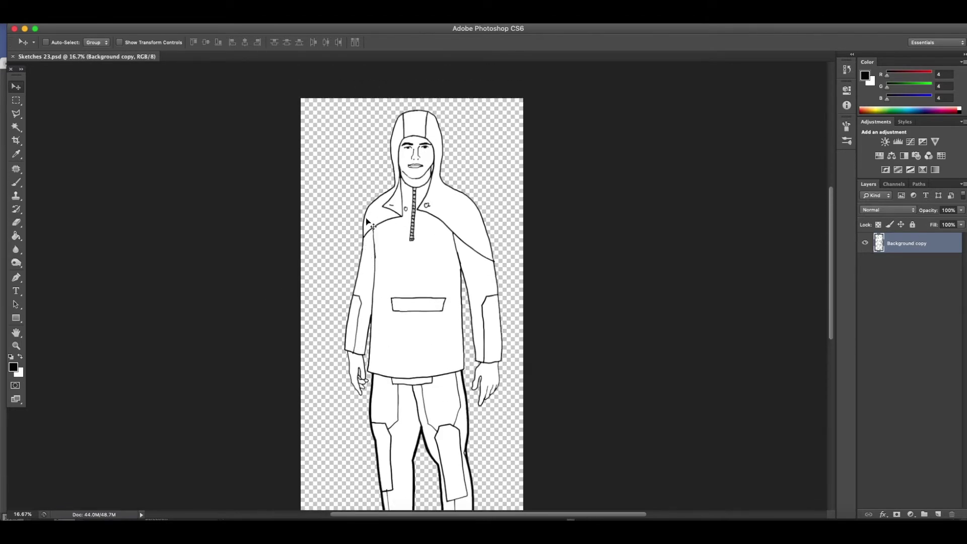
left_click(130, 17)
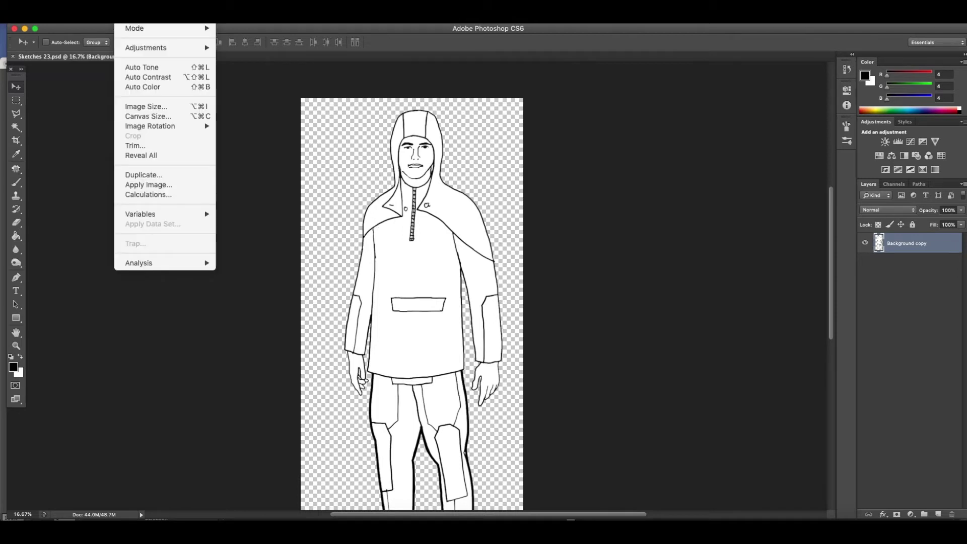
mouse_move(142, 48)
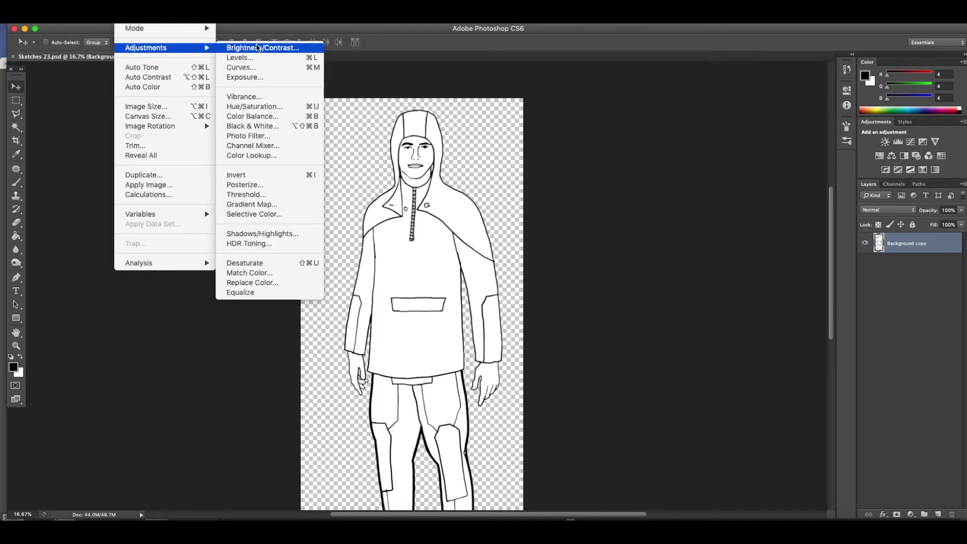
left_click(257, 47)
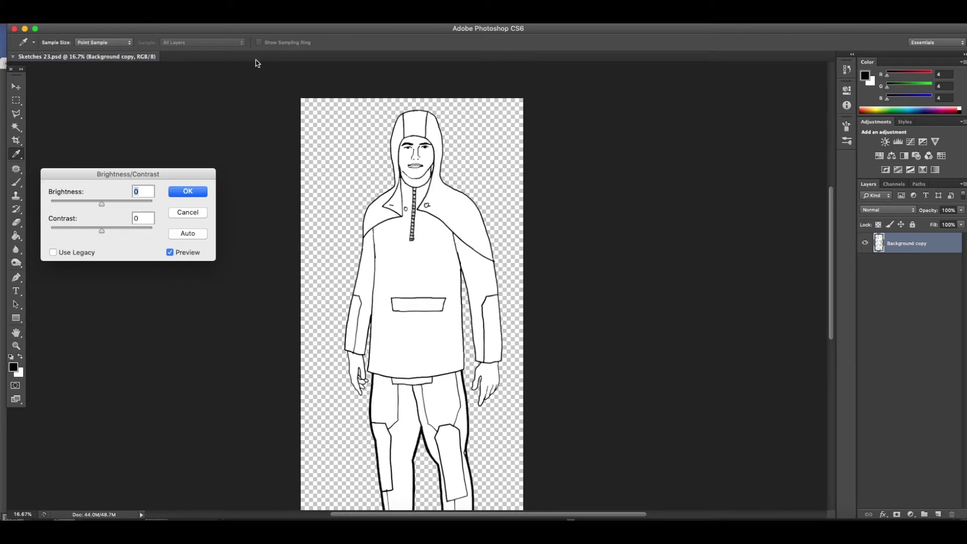
left_click_drag(102, 206, 73, 207)
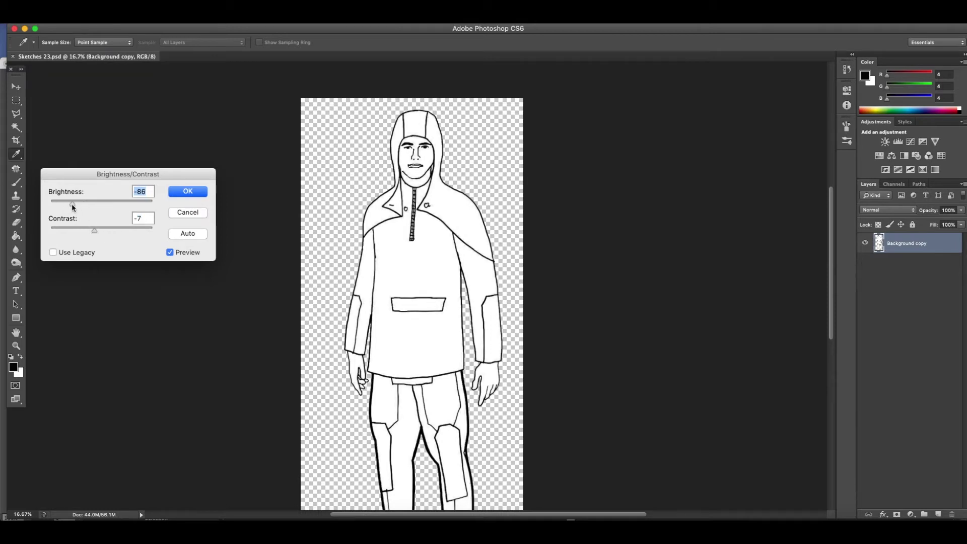
scroll(276, 270, "down", 5)
scroll(277, 270, "up", 5)
left_click(196, 192)
key("v")
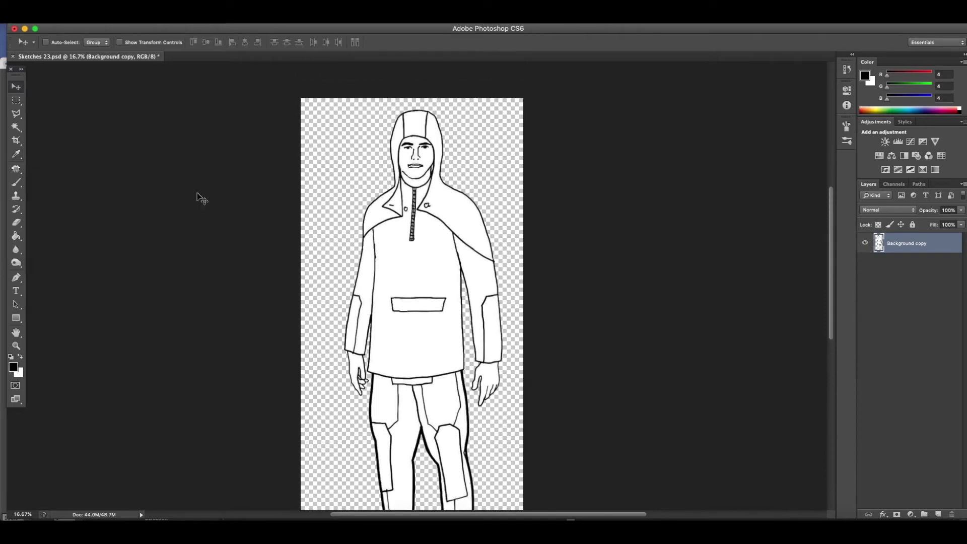
left_click(83, 17)
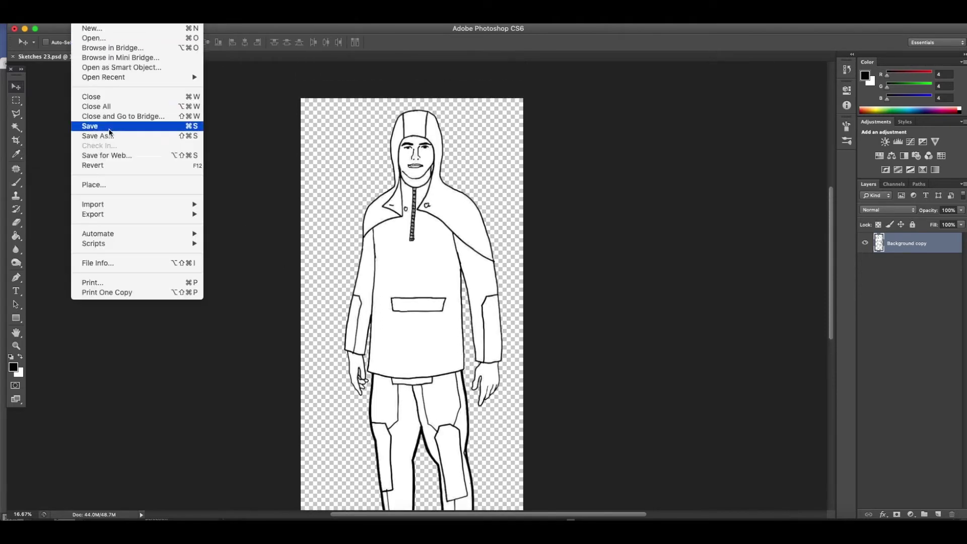
left_click(111, 127)
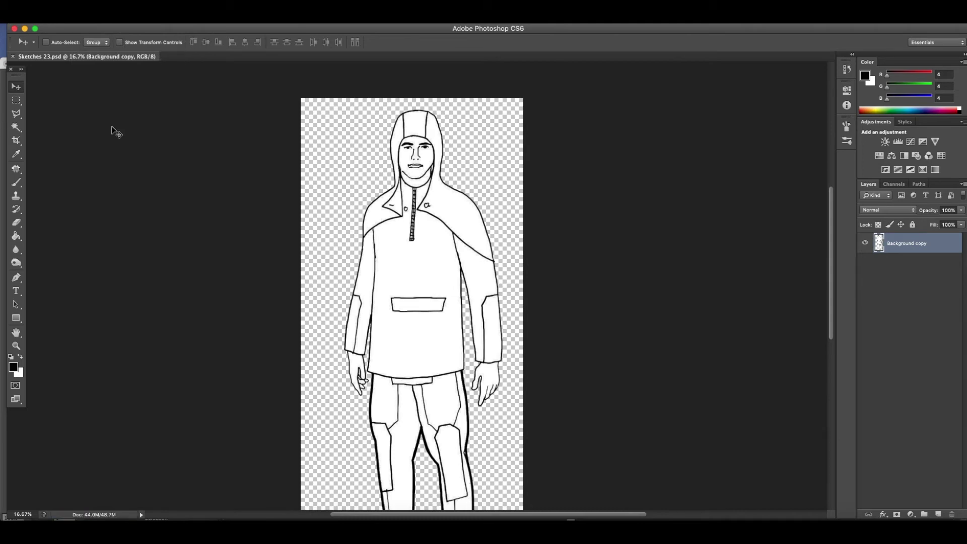
- Switch to Illustrator and place Sketches 23.psd from the Lasell folder into AI Video Demos.ai
left_click(25, 29)
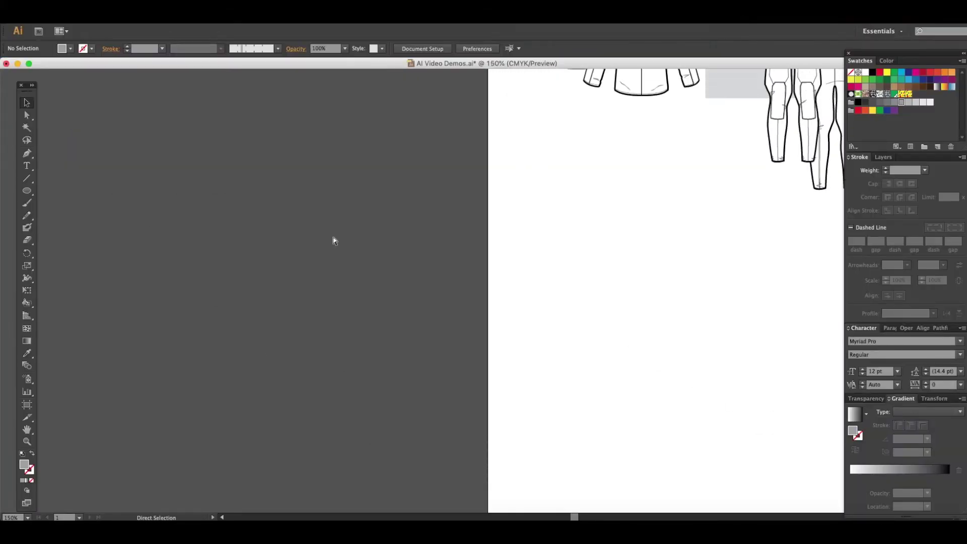
scroll(333, 240, "right", 5)
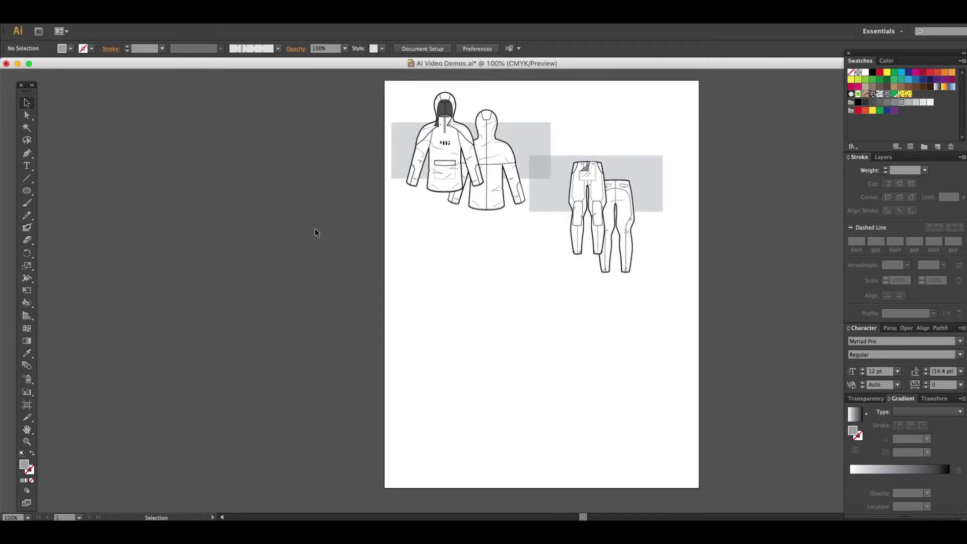
left_click(75, 497)
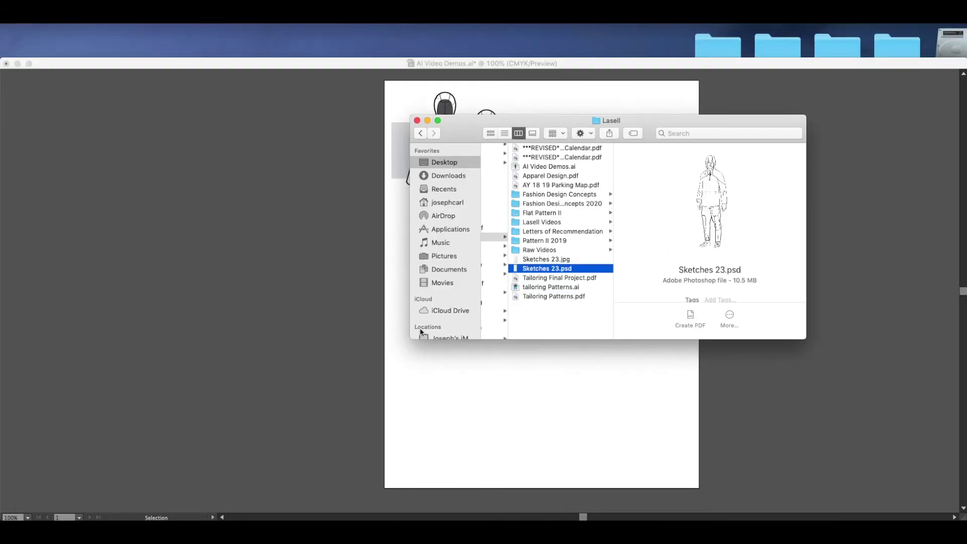
left_click_drag(544, 270, 356, 341)
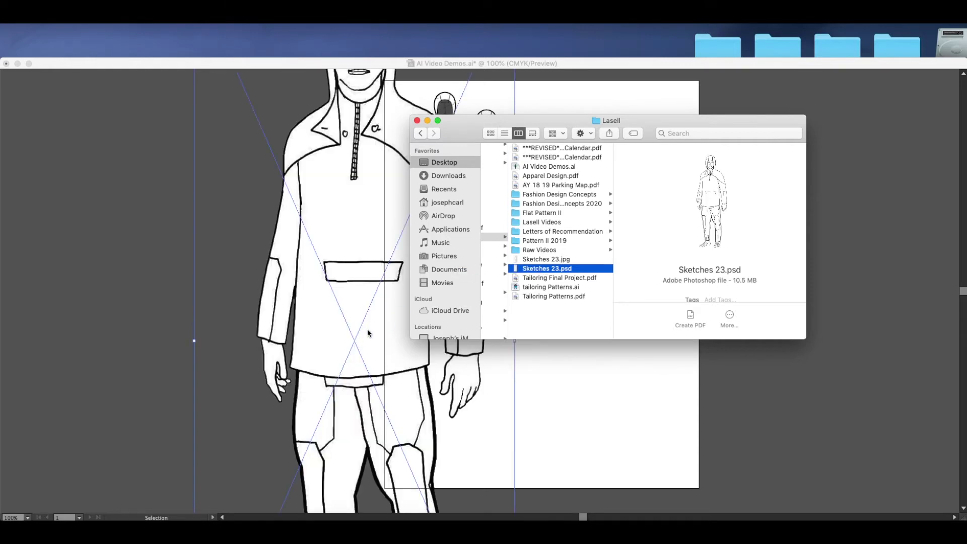
left_click(612, 434)
- Scale the placed figure down proportionally to about 2.84 by 6.49 in and position it below the jacket flats on the artboard
scroll(432, 351, "up", 4)
scroll(435, 351, "up", 4)
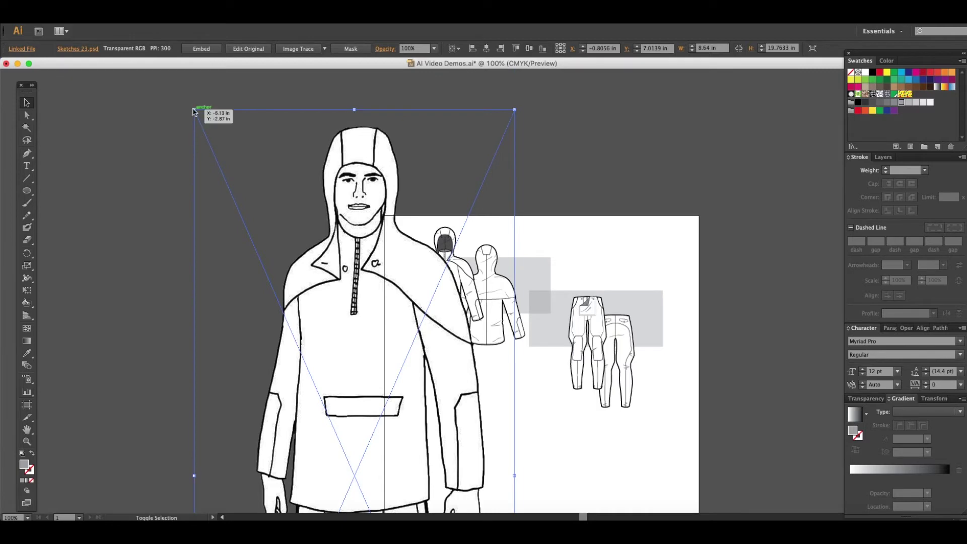
left_click_drag(195, 110, 382, 340)
scroll(381, 340, "down", 2)
scroll(401, 350, "down", 8)
left_click_drag(460, 440, 466, 243)
left_click_drag(391, 174, 416, 231)
left_click_drag(471, 288, 465, 245)
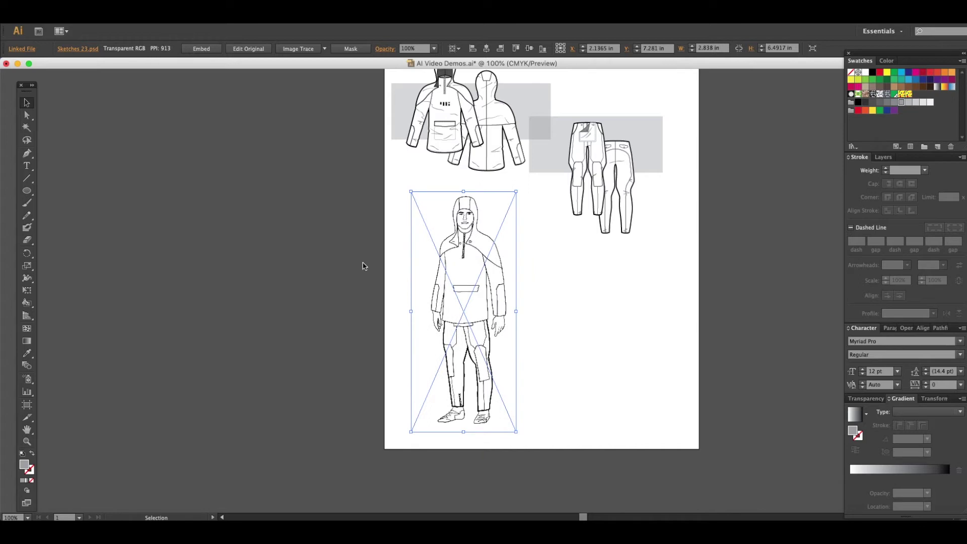
- Reselect the placed figure and enlarge it proportionally to about 2.99 by 6.83 in
left_click(363, 265)
left_click(454, 286)
left_click_drag(412, 192, 403, 179)
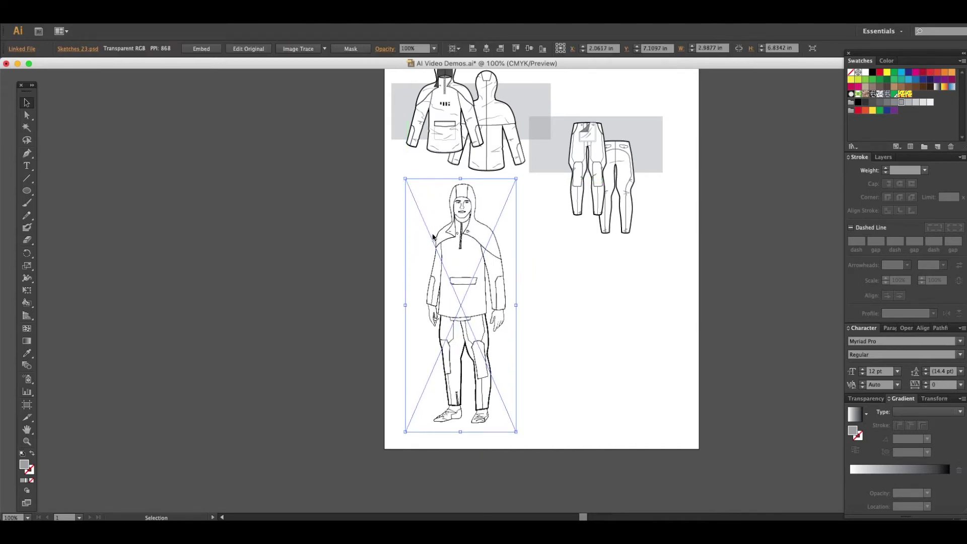
- Enlarge the placed figure proportionally to about 3.40 by 7.78 in and move it off the artboard into the empty area on its left
scroll(434, 238, "up", 3)
left_click_drag(405, 220, 379, 184)
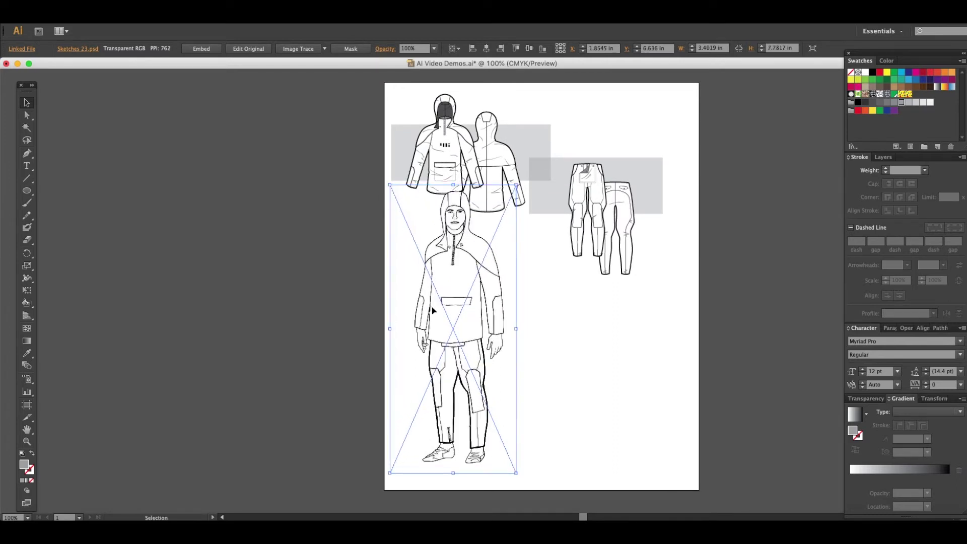
left_click_drag(418, 311, 210, 297)
scroll(343, 287, "left", 4)
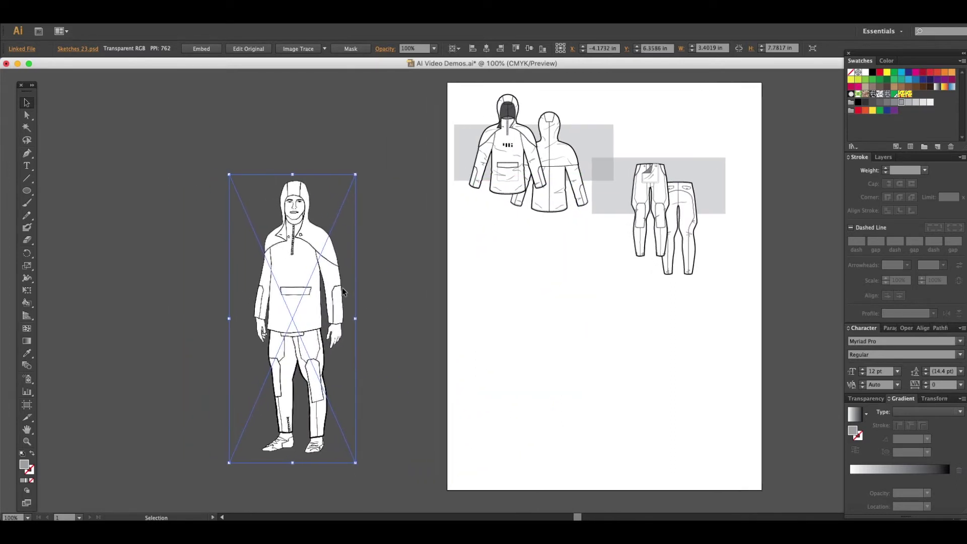
- Image-trace the placed figure and expand the tracing into vector paths, continuing despite the large image size
key("super+equal")
key("super+equal")
scroll(342, 291, "left", 5)
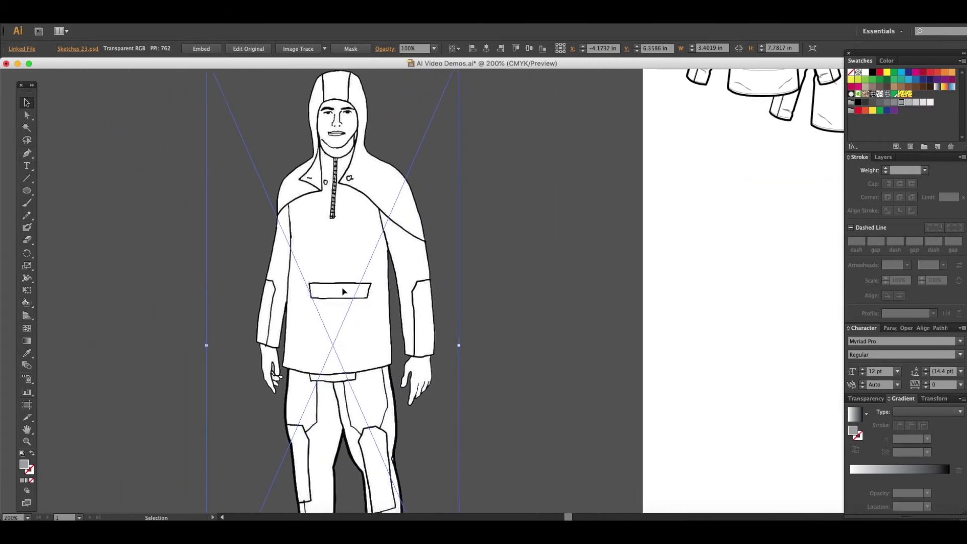
scroll(342, 291, "down", 2)
key("super+minus")
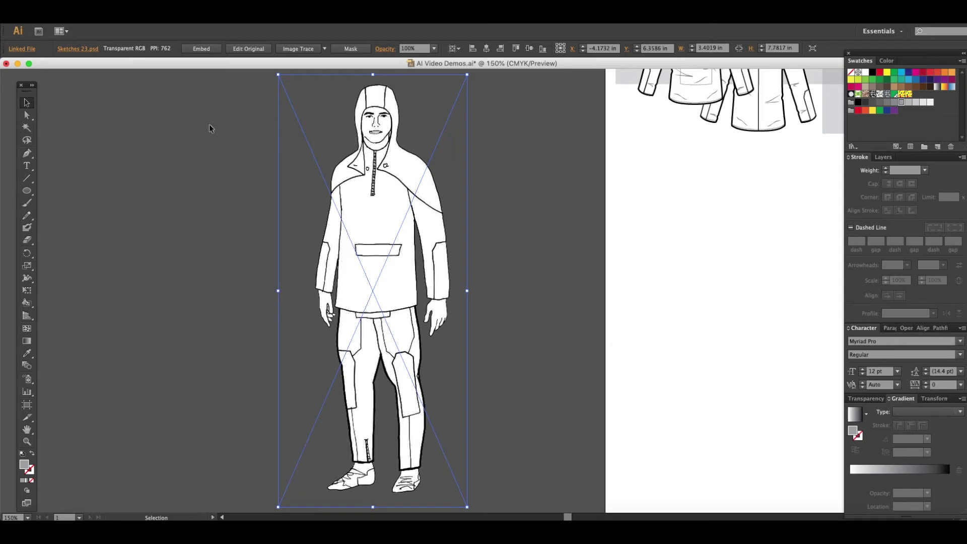
left_click(126, 18)
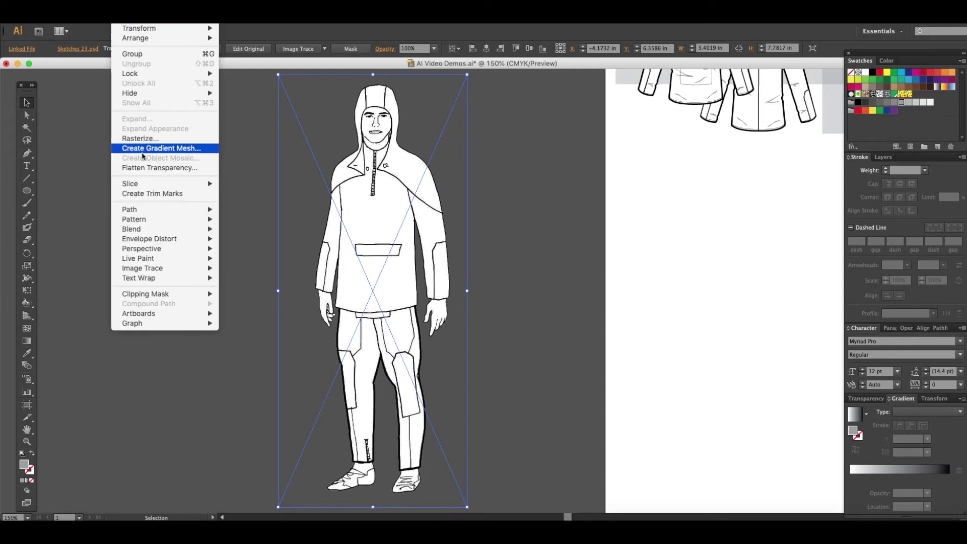
mouse_move(154, 272)
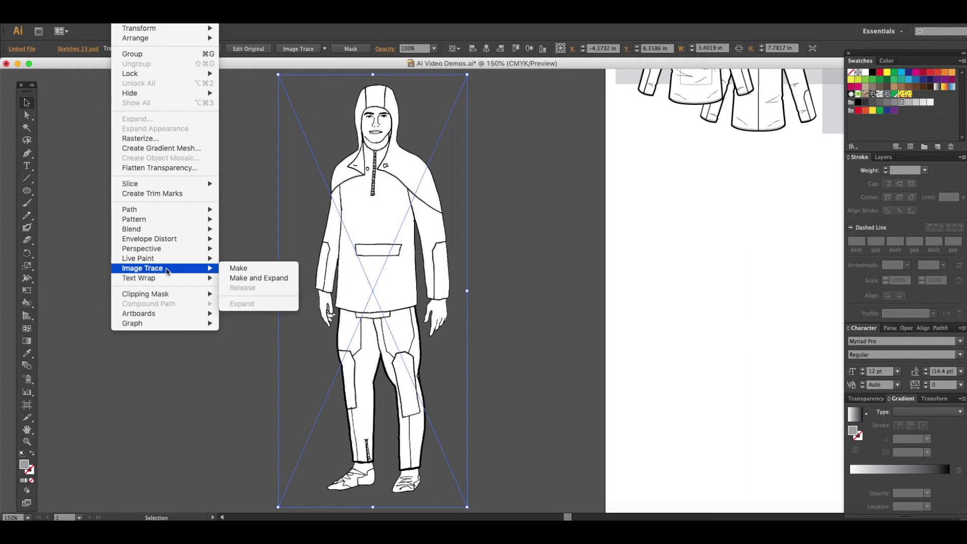
left_click(251, 278)
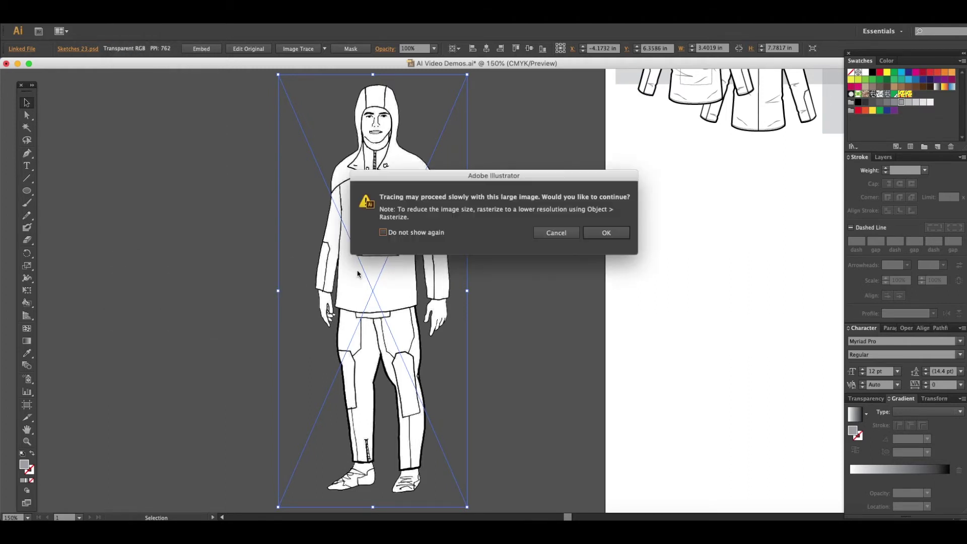
key("Return")
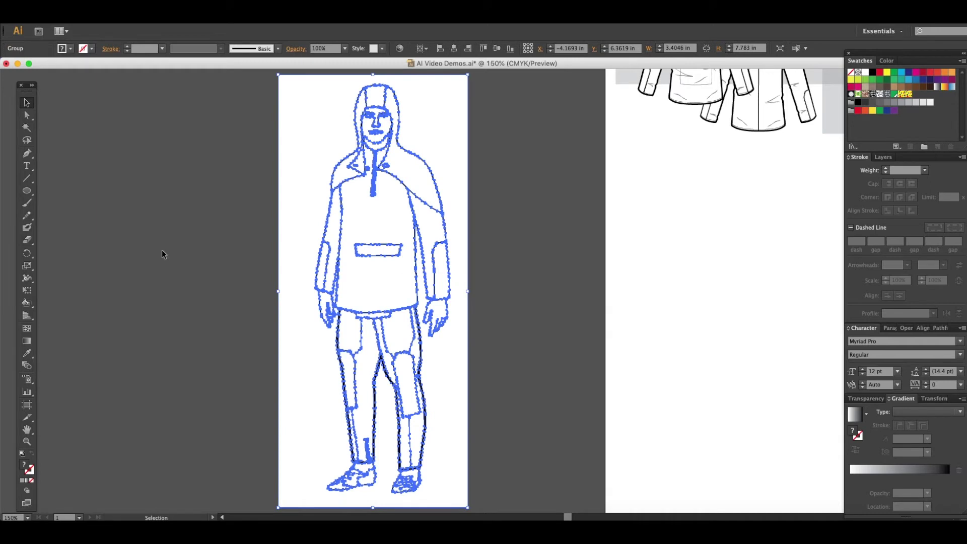
left_click(162, 250)
scroll(162, 250, "right", 2)
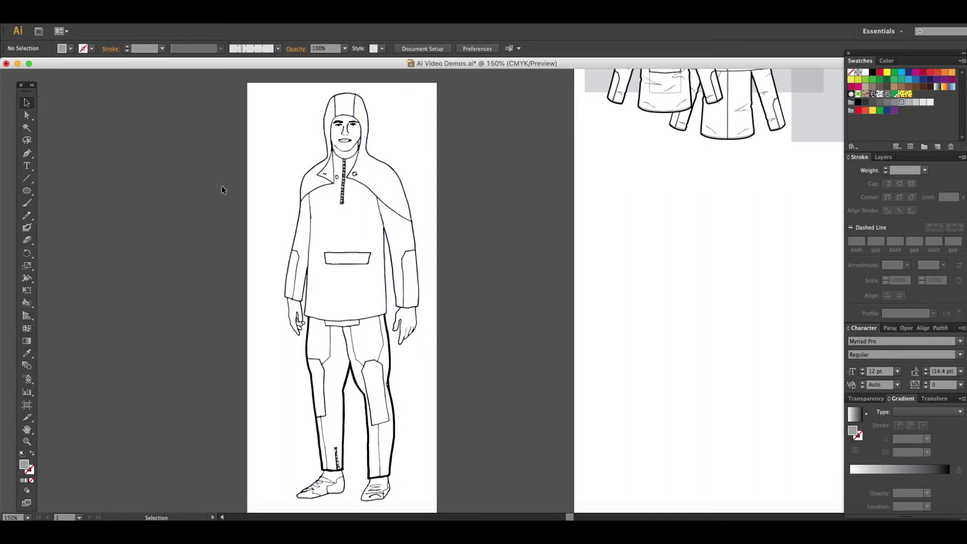
- Ungroup the traced figure and delete the white background shape surrounding it
left_click(413, 167)
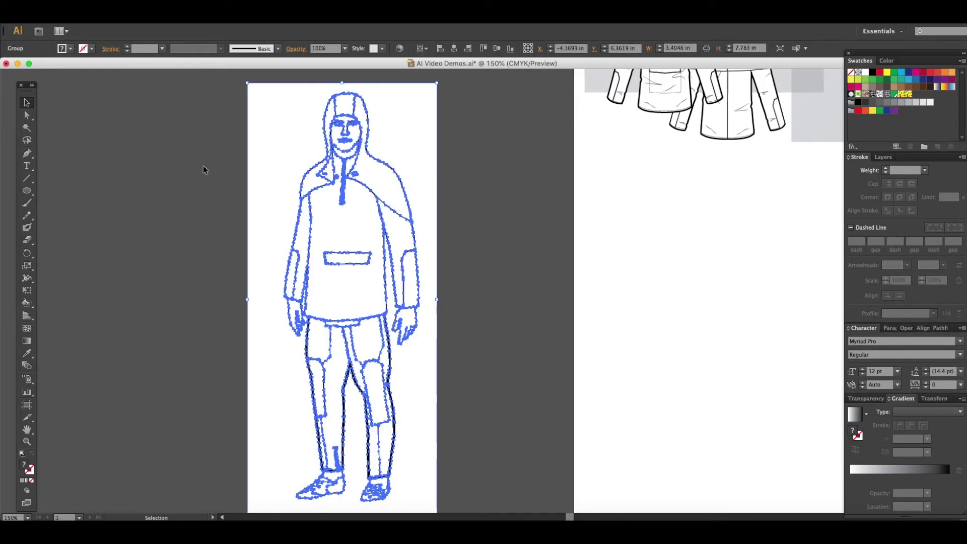
right_click(162, 145)
left_click(187, 203)
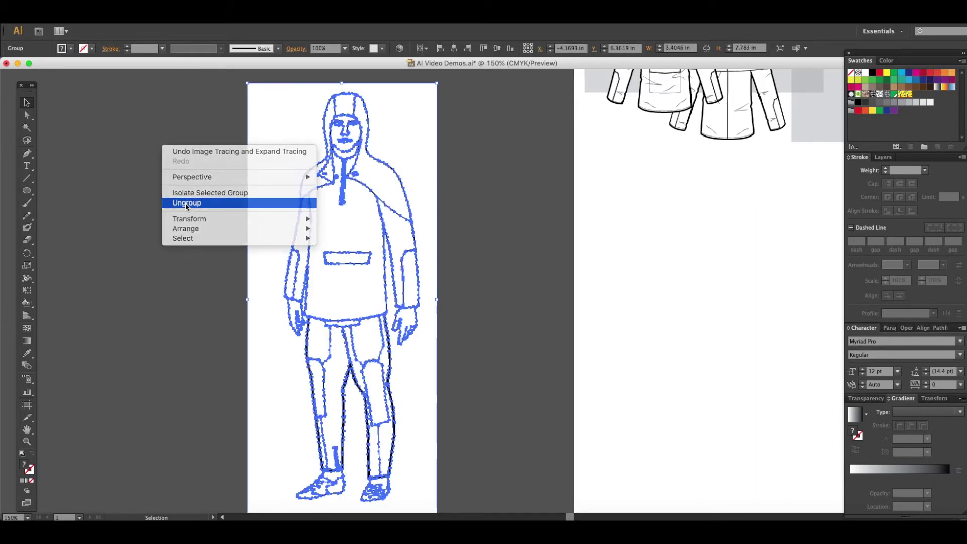
left_click(115, 170)
left_click(282, 125)
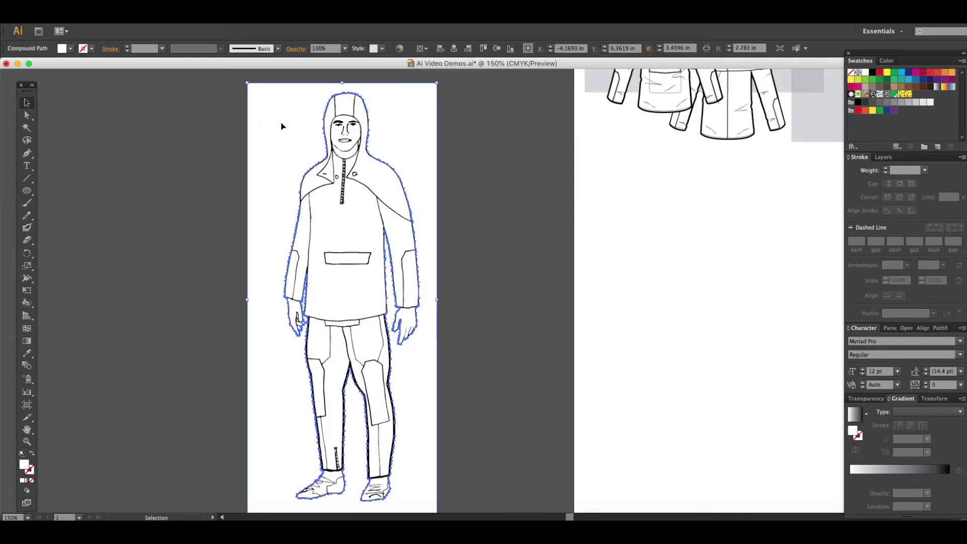
key("Delete")
scroll(280, 123, "up", 2)
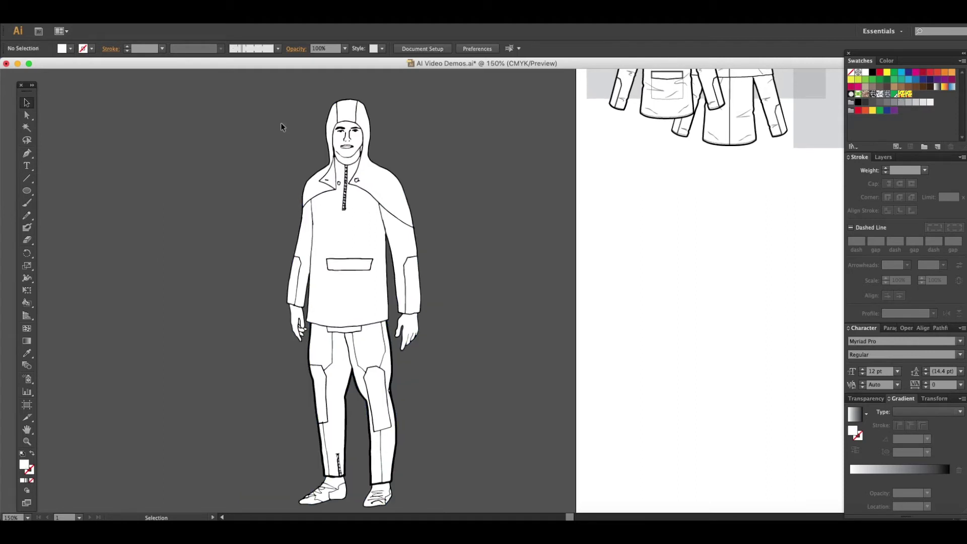
- Try pulling the jacket's front body shape away from the figure, and undo the move
left_click_drag(361, 246, 504, 230)
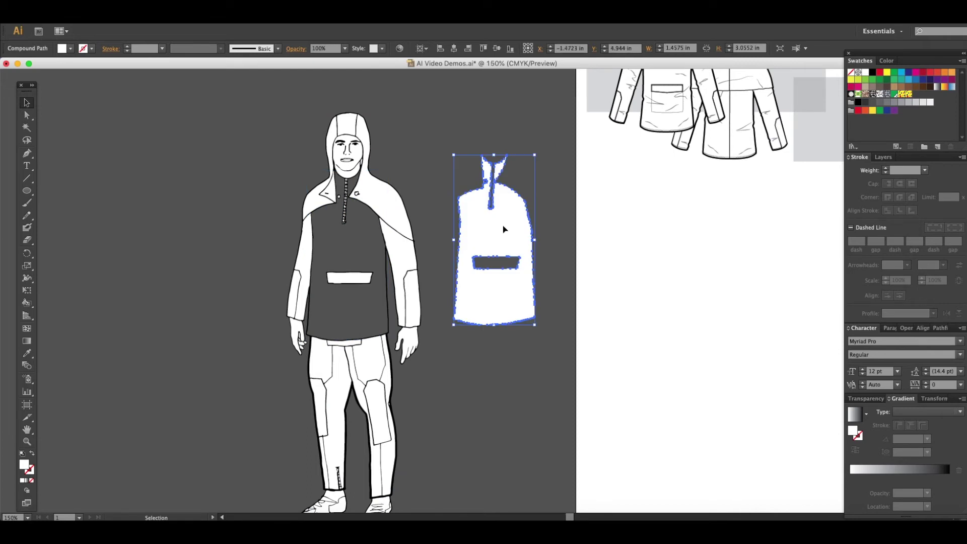
key("super+z")
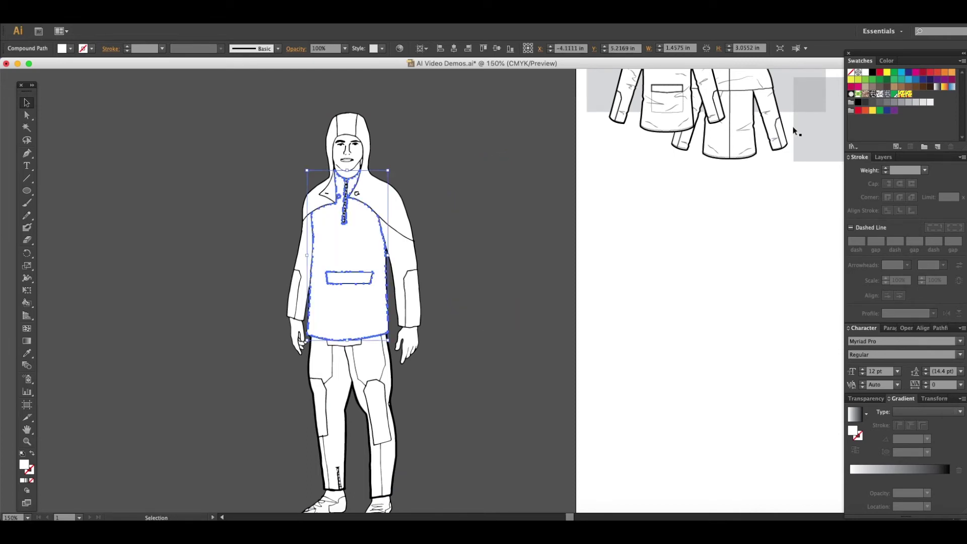
- Copy the three camouflage and three solid colour swatches from beyond the artboard and paste them above and to the left of the traced figure
scroll(747, 149, "right", 2)
scroll(378, 151, "down", 3)
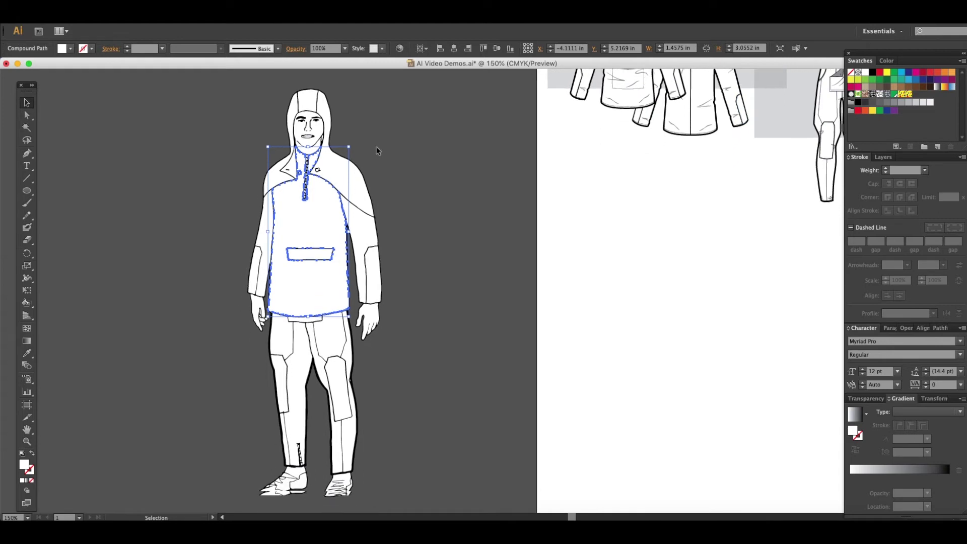
scroll(378, 150, "right", 2)
key("super+minus")
key("super+minus")
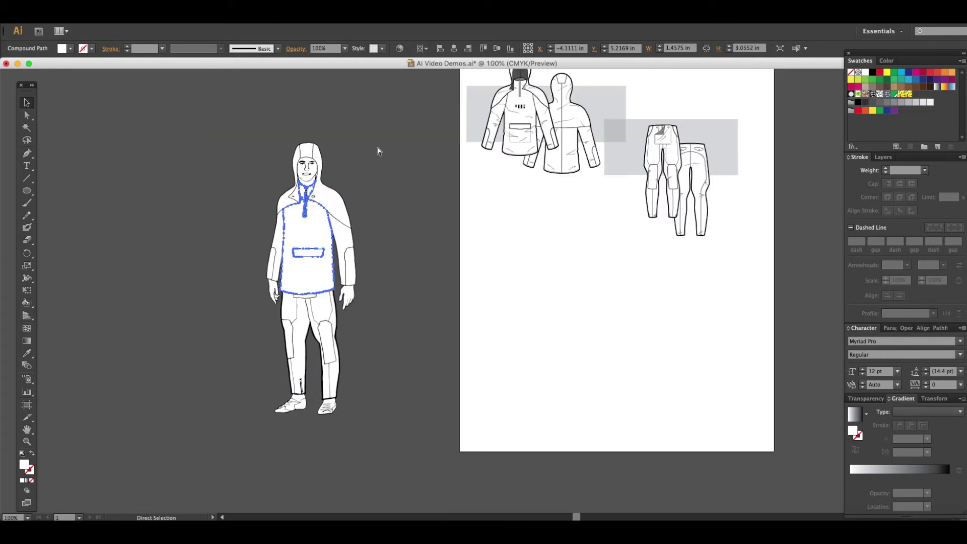
scroll(377, 149, "right", 15)
scroll(378, 148, "up", 2)
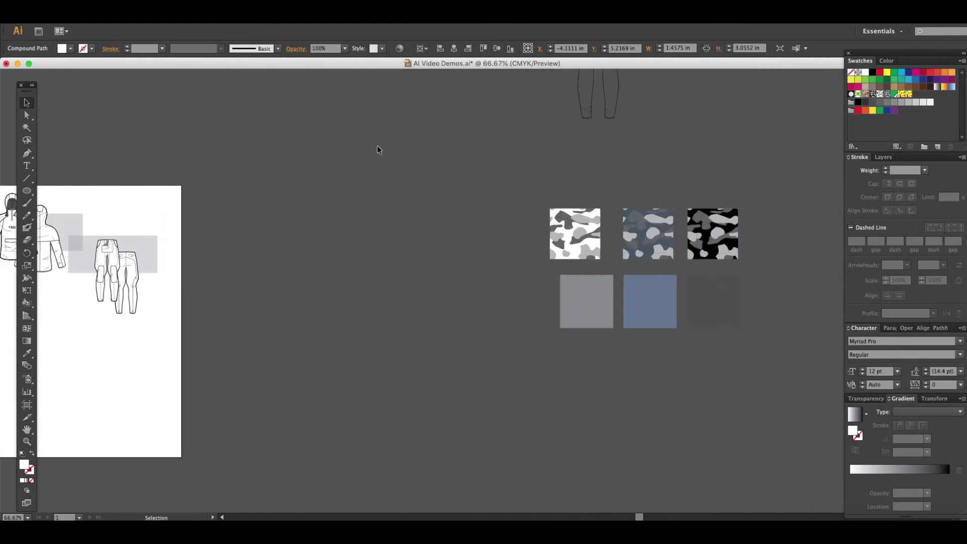
left_click_drag(832, 356, 831, 355)
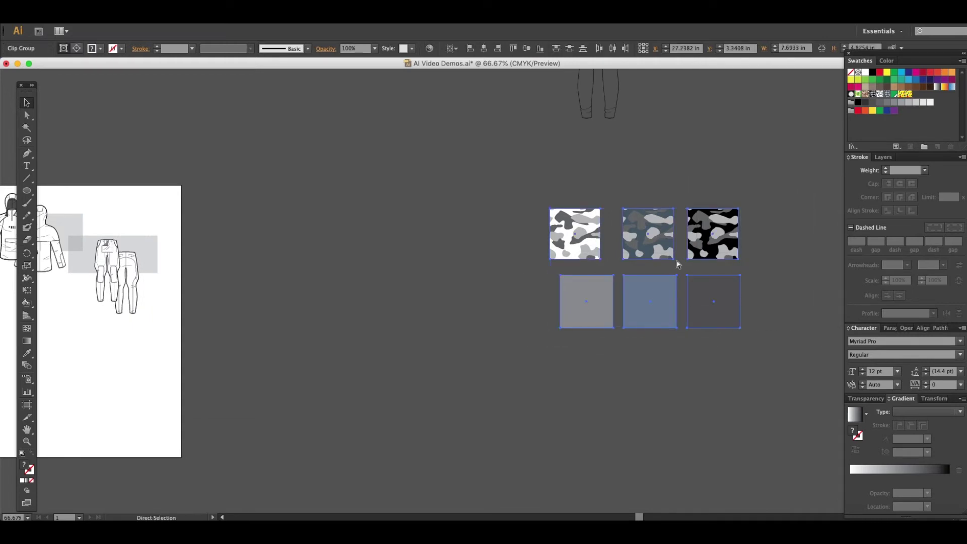
scroll(567, 213, "left", 20)
scroll(567, 212, "right", 2)
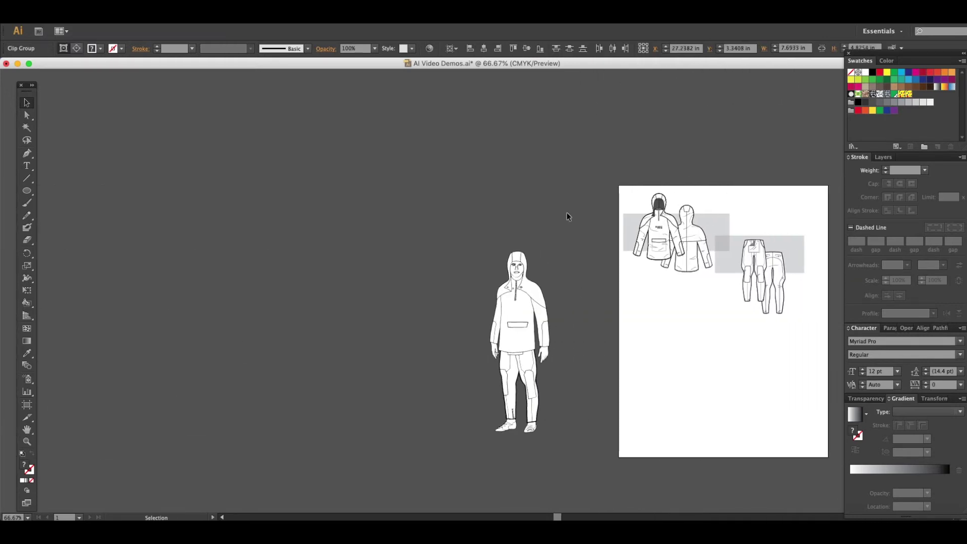
key("super+v")
left_click_drag(527, 264, 448, 188)
scroll(542, 207, "up", 1)
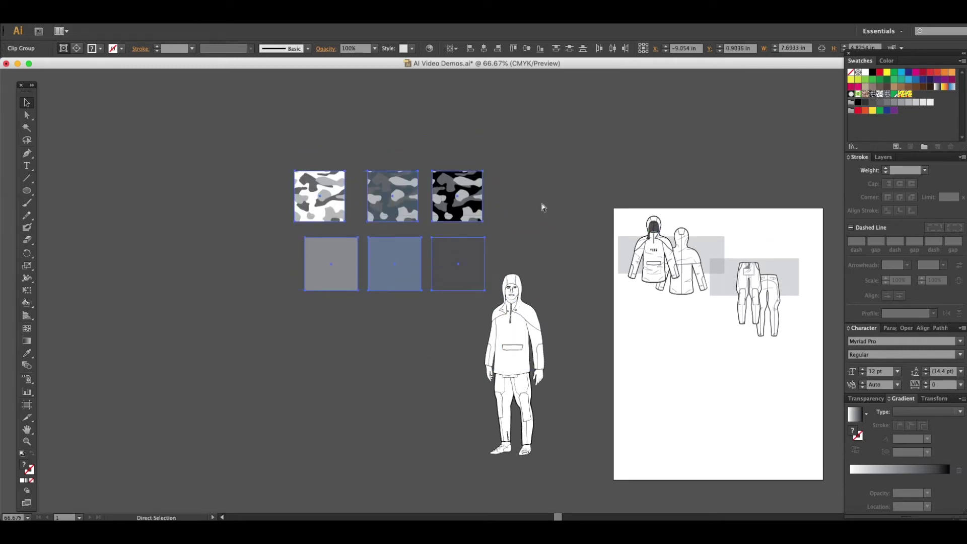
- Fill the forearm patch on the figure's sleeve nearest the artboard with the colour sampled from the dark grey swatch
key("super+equal")
key("super+equal")
key("v")
left_click(543, 202)
scroll(537, 188, "right", 5)
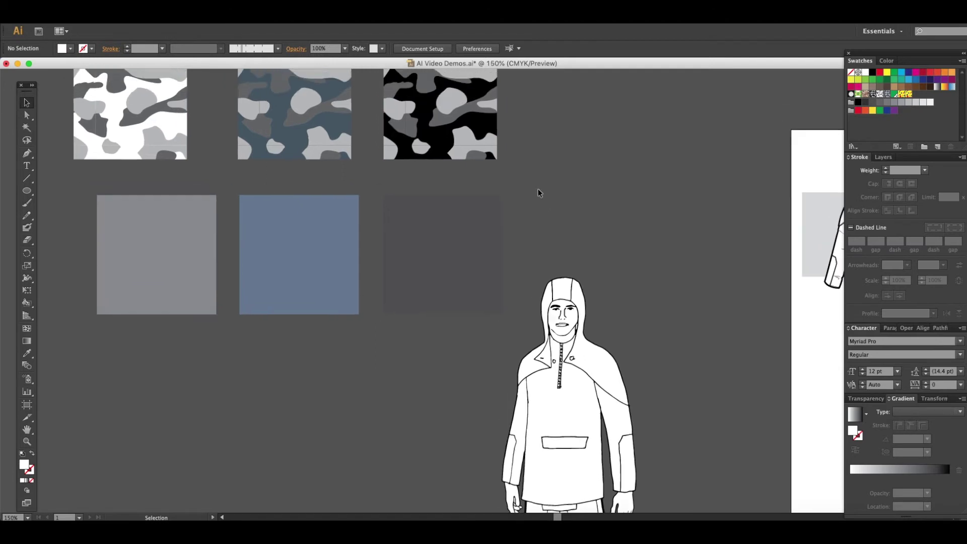
scroll(515, 315, "down", 3)
left_click(502, 395)
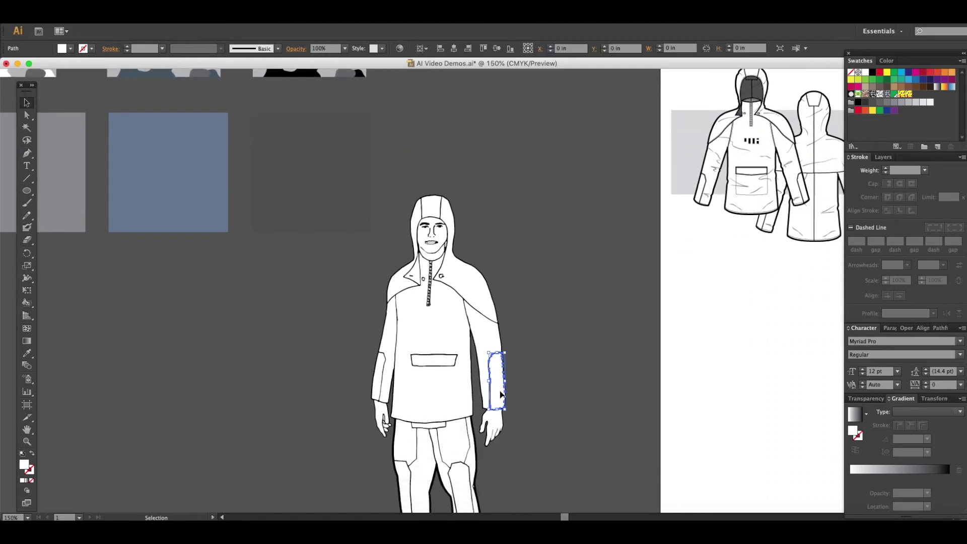
key("i")
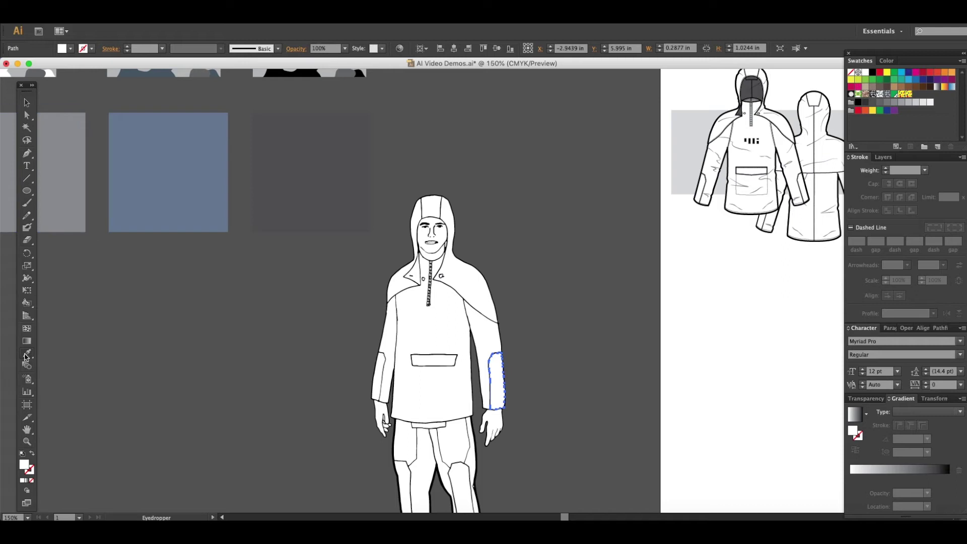
left_click(329, 177)
key("v")
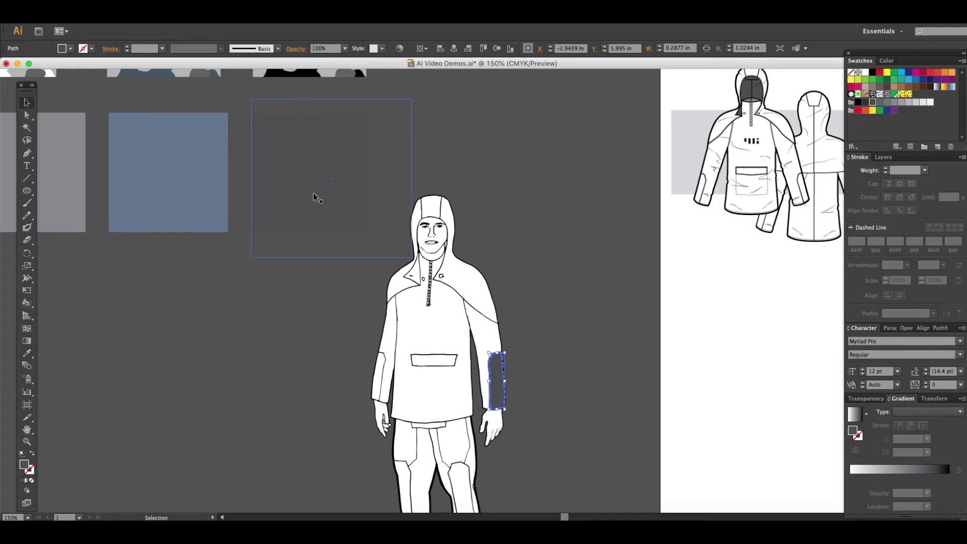
- Fill the other forearm patch, both knee patches, the front pocket flap and the hood's centre panel with the dark grey swatch colour
left_click(376, 372)
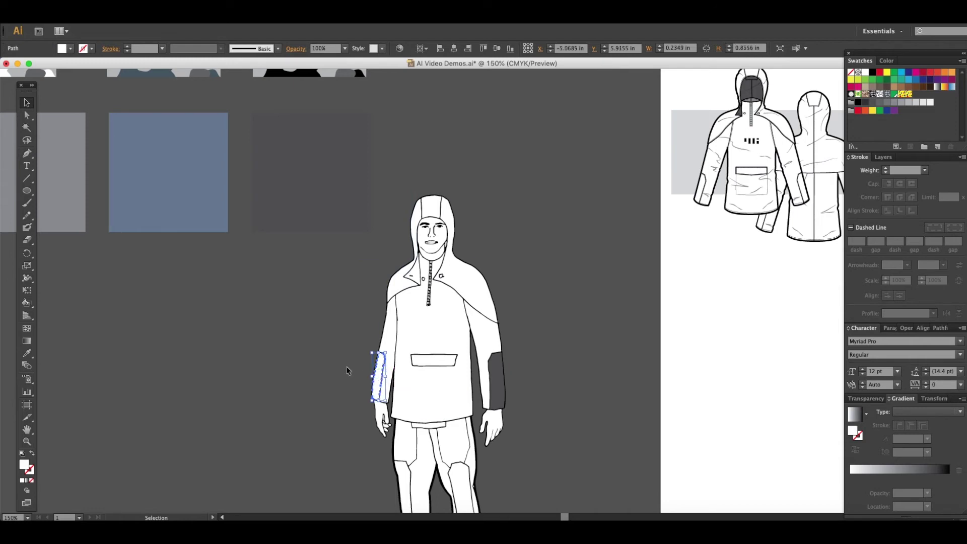
scroll(346, 367, "down", 2)
left_click(406, 446, "shift")
left_click(465, 441, "shift")
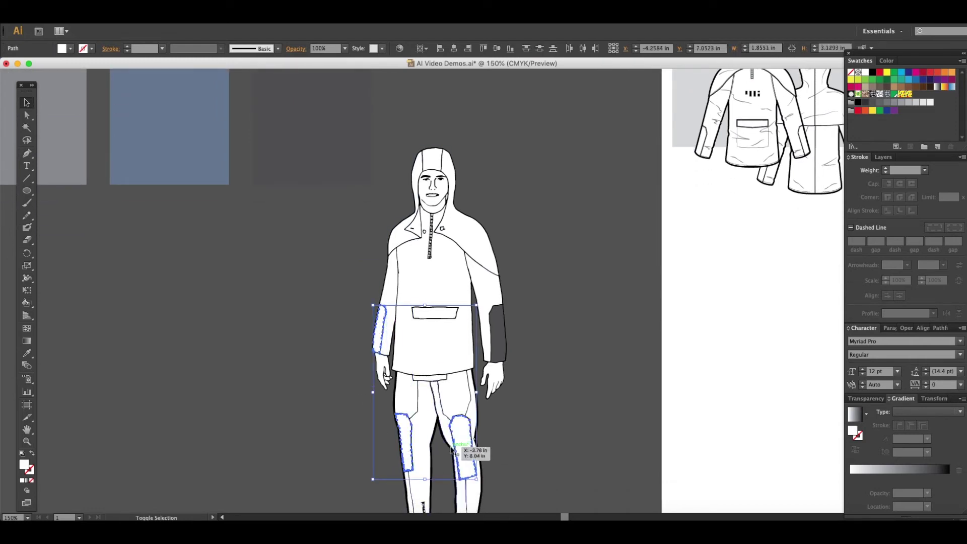
scroll(453, 442, "down", 4)
scroll(447, 442, "up", 4)
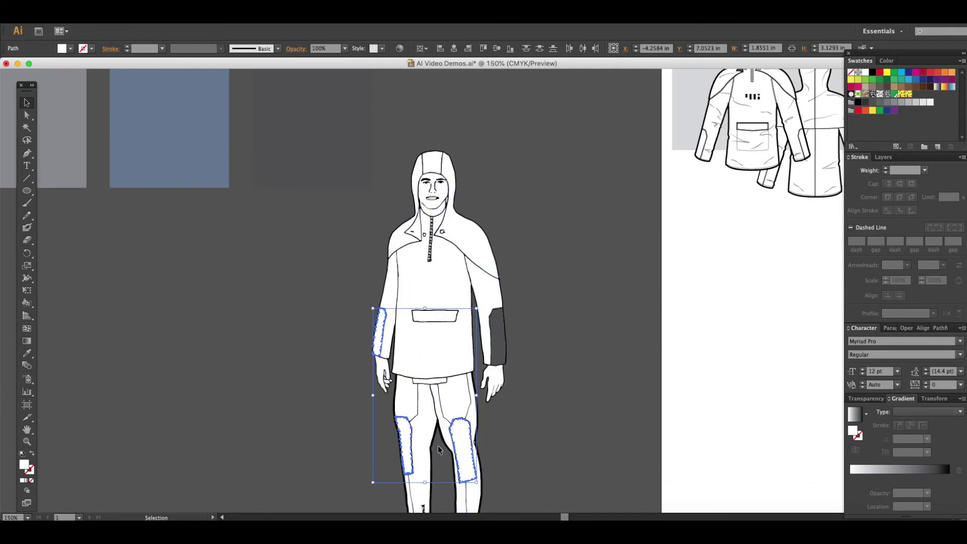
left_click(443, 320, "shift")
left_click(433, 165, "shift")
key("i")
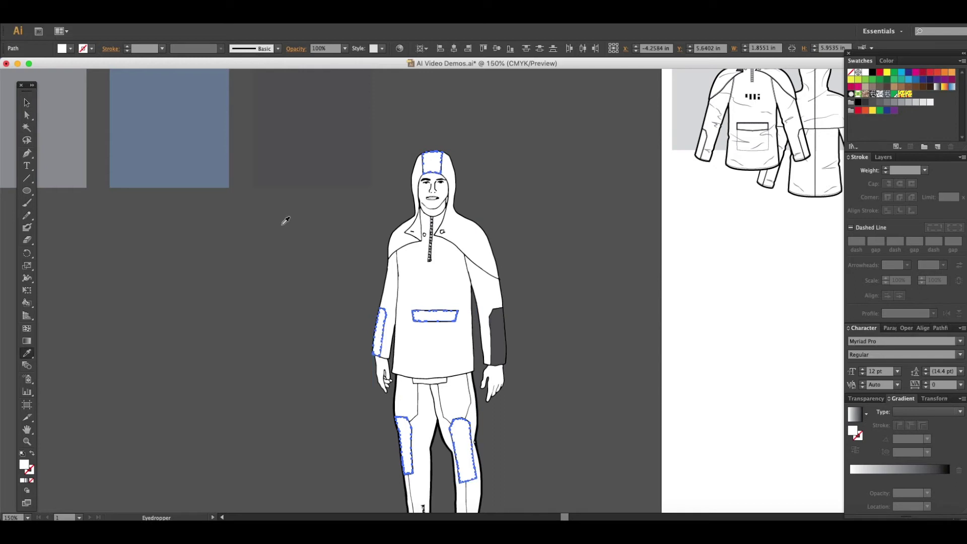
left_click(291, 143)
left_click(26, 103)
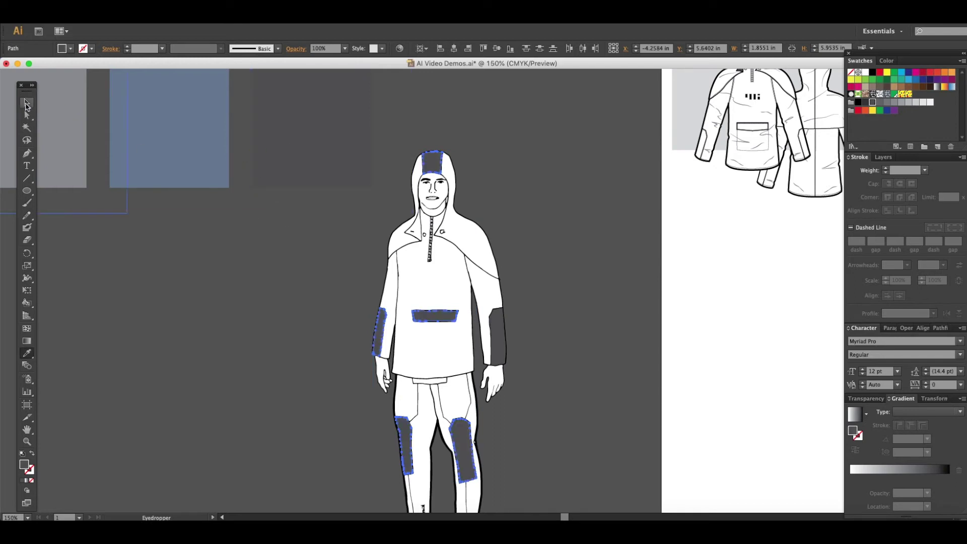
left_click(240, 280)
- Fill the jacket's front body with the blue camouflage pattern sampled from its swatch
scroll(259, 278, "down", 3)
scroll(258, 280, "up", 1)
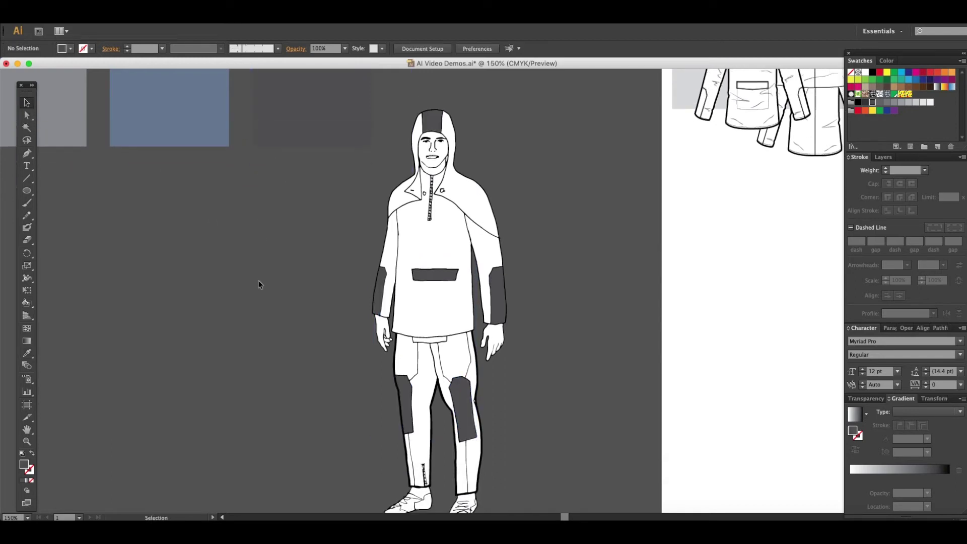
scroll(258, 280, "right", 1)
scroll(259, 282, "up", 2)
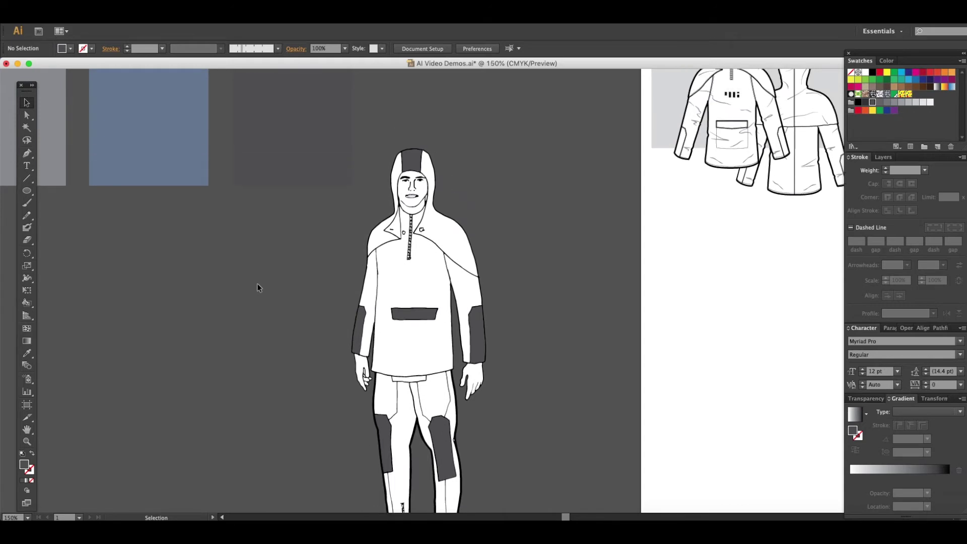
left_click(424, 290)
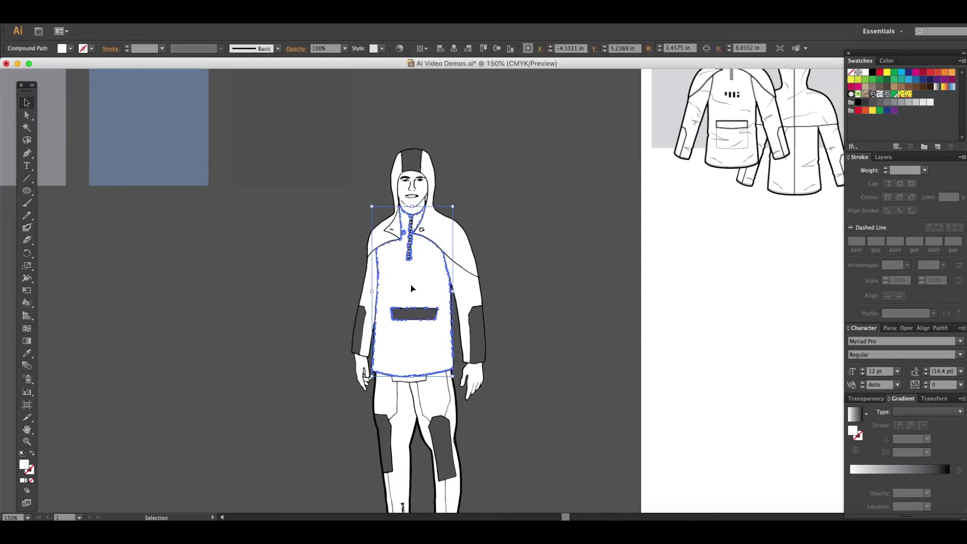
scroll(411, 285, "up", 5)
scroll(410, 286, "left", 1)
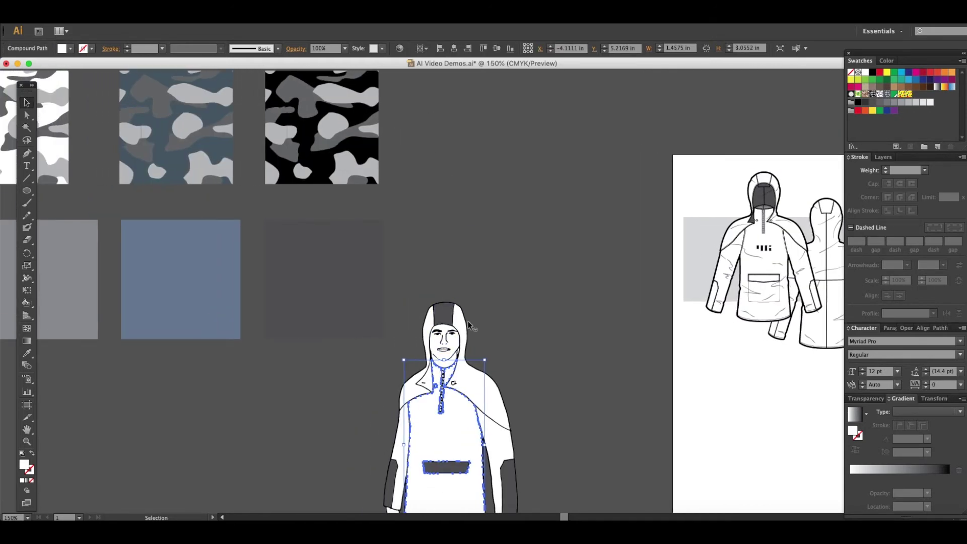
key("i")
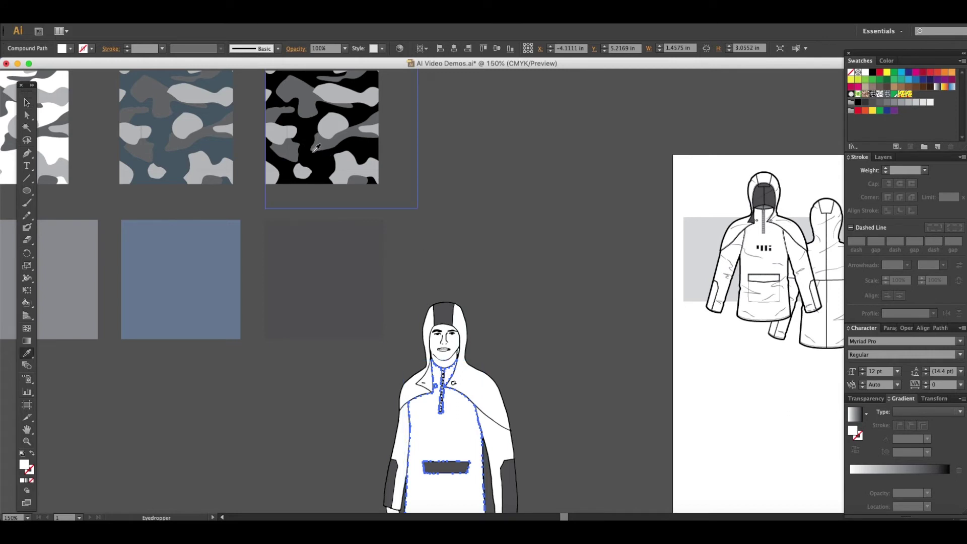
left_click(142, 126)
scroll(143, 145, "down", 3)
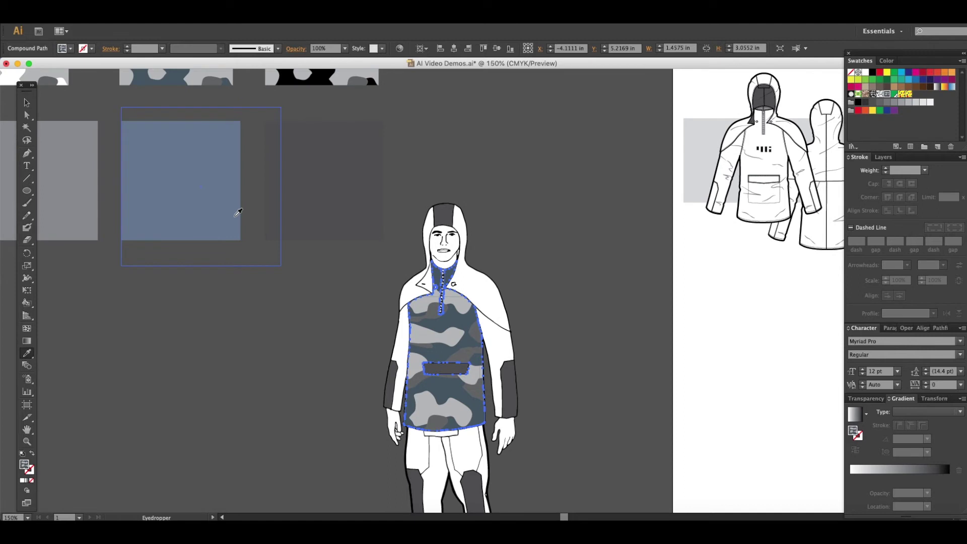
- Fill the white areas of both jacket sleeves with the blue camouflage sampled from the front body, and deselect them
key("v")
left_click(502, 343)
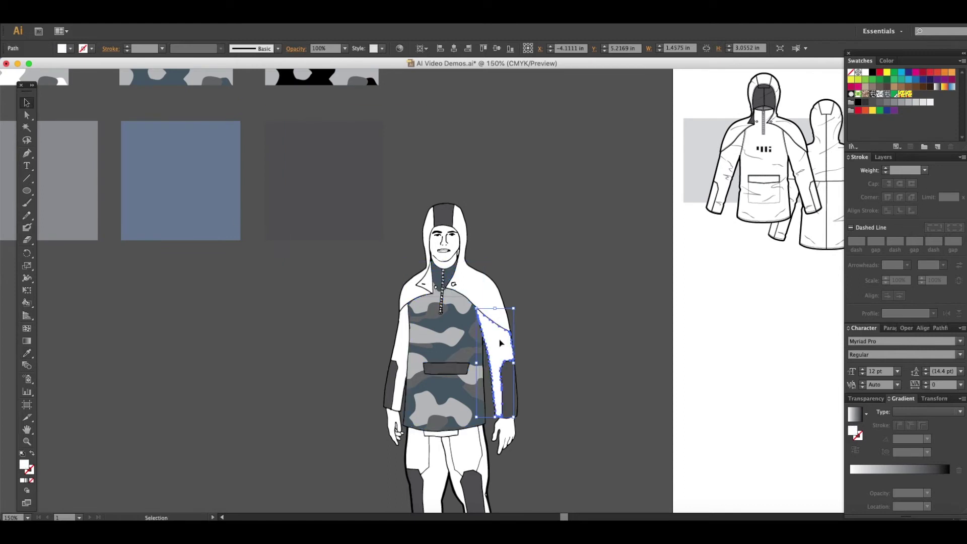
left_click(401, 344, "shift")
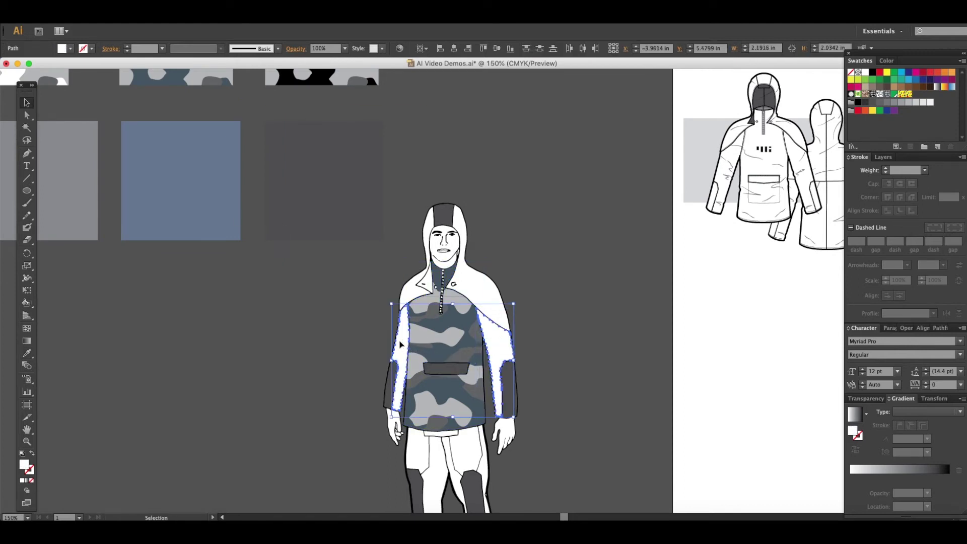
key("i")
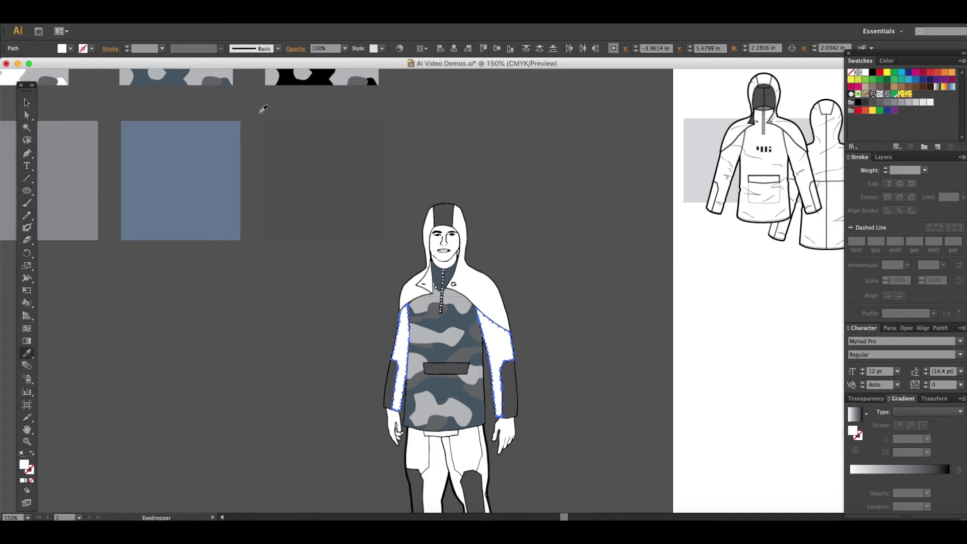
left_click(472, 331)
left_click(27, 103)
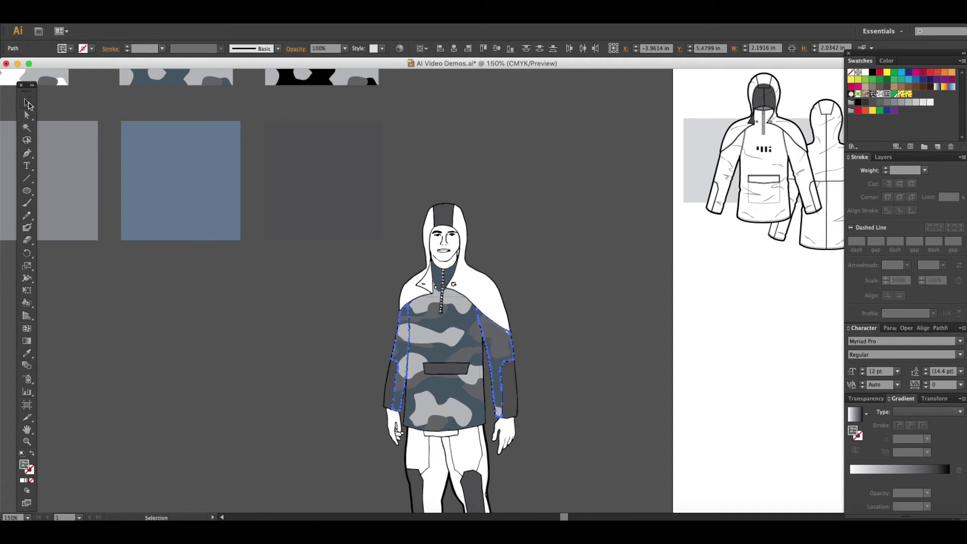
left_click(273, 351)
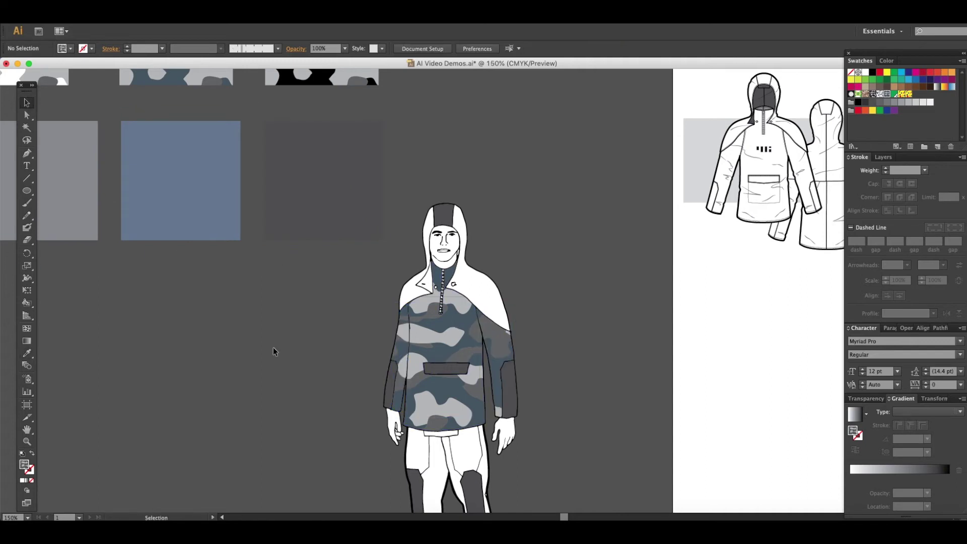
- Fill both shoulder and hood side pieces with the white camouflage sampled from its swatch, and deselect them
left_click(479, 281)
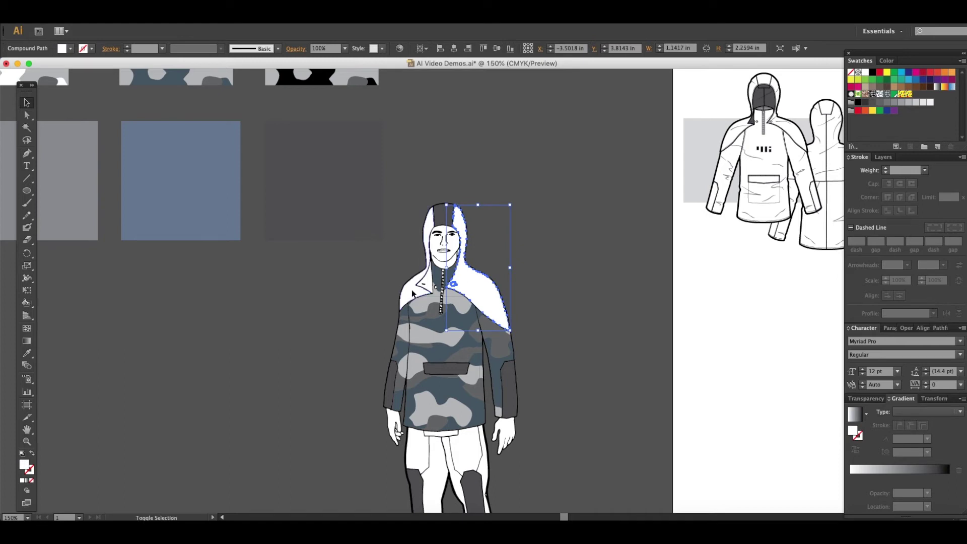
left_click(422, 301, "shift")
scroll(331, 266, "up", 2)
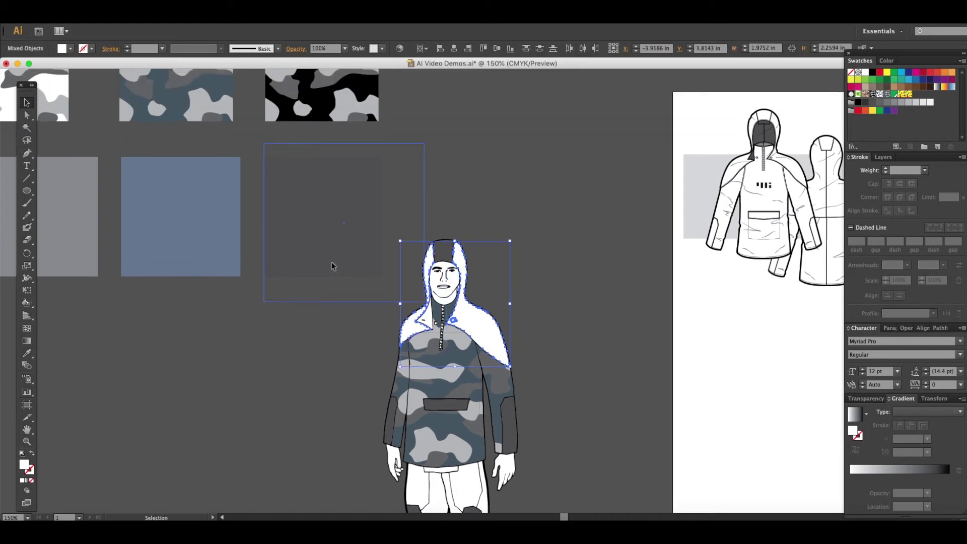
key("i")
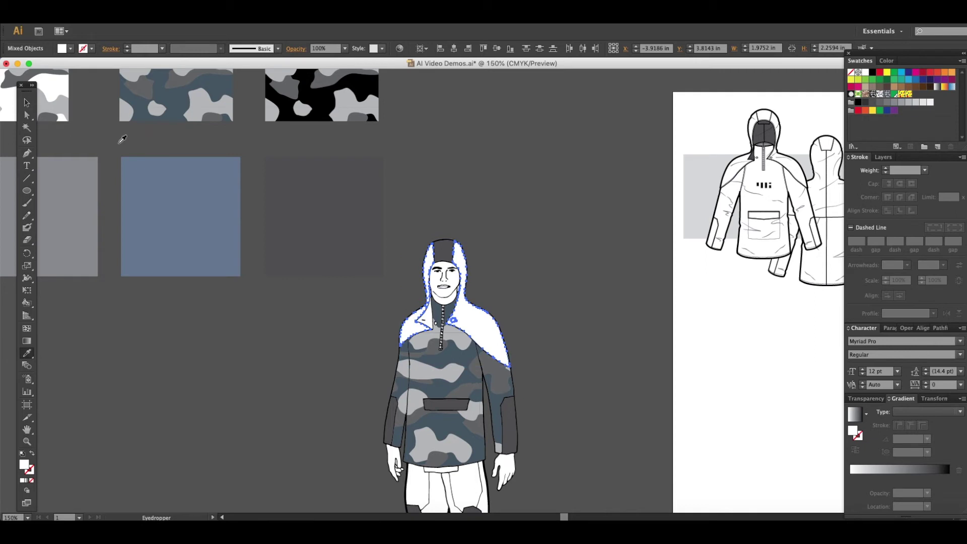
left_click(66, 99)
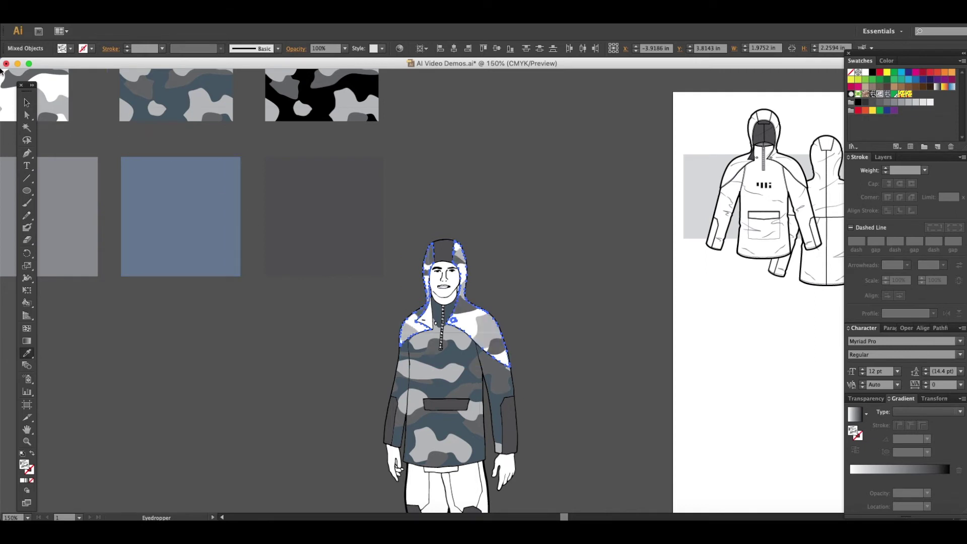
left_click(27, 102)
left_click(324, 136)
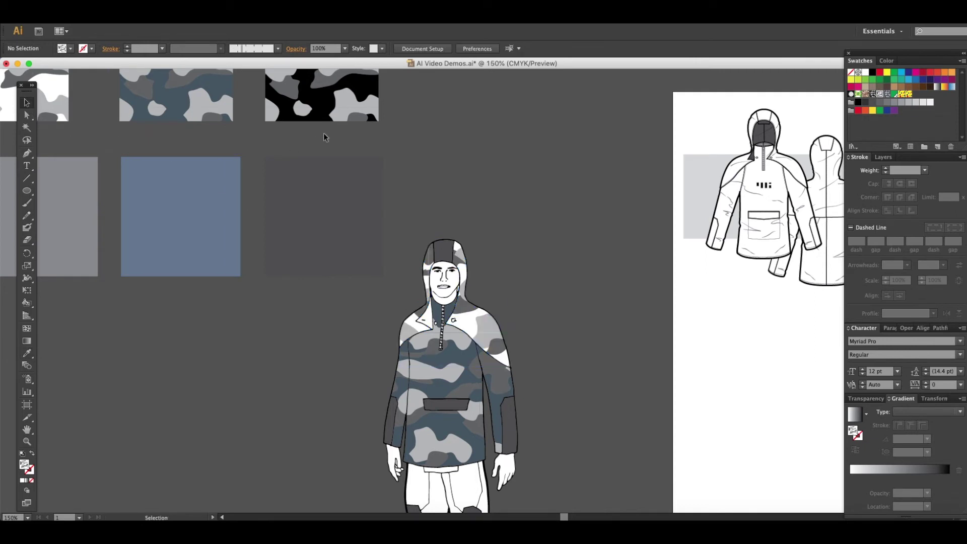
- Replace the hood's centre panel fill with the white camouflage sampled from the shoulder piece
scroll(557, 158, "down", 2)
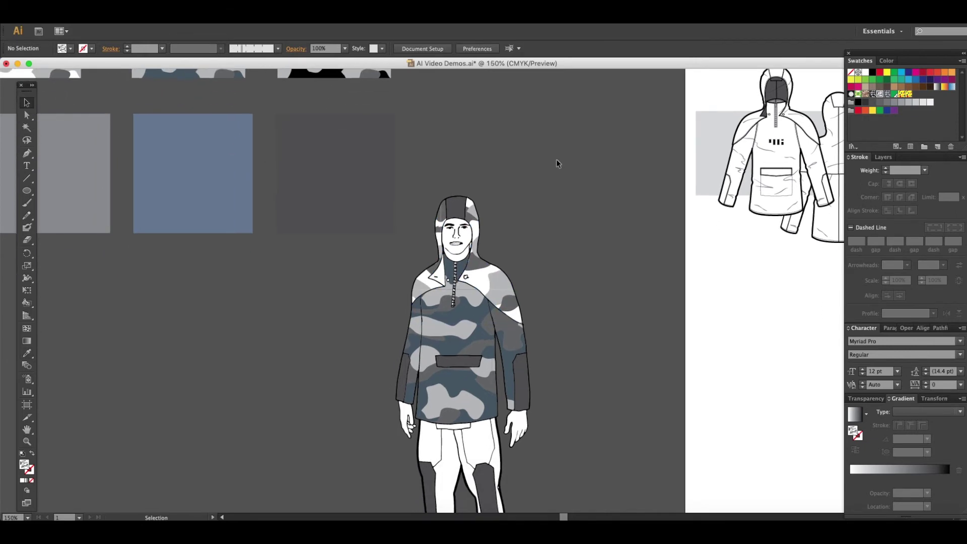
left_click(455, 210)
key("i")
left_click(491, 270)
left_click(26, 103)
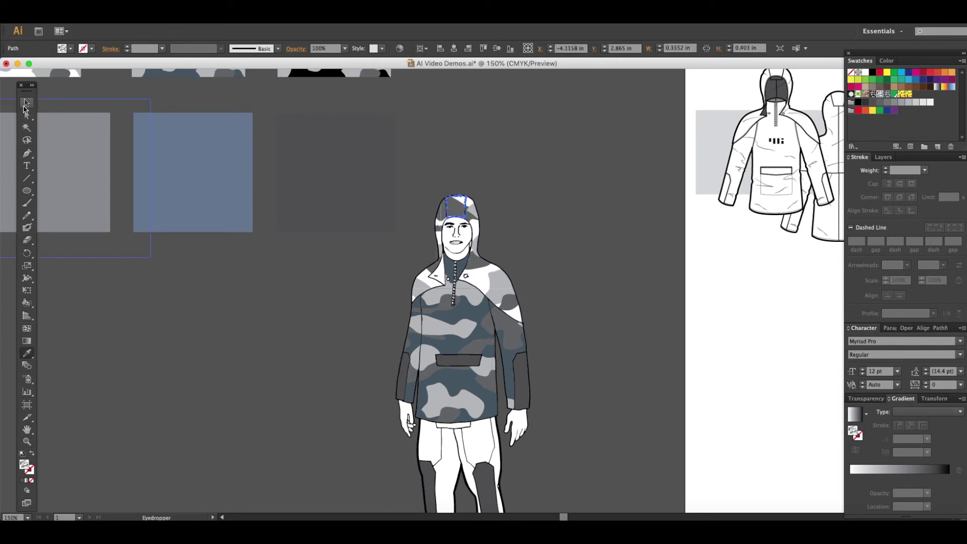
left_click(279, 324)
scroll(281, 320, "down", 4)
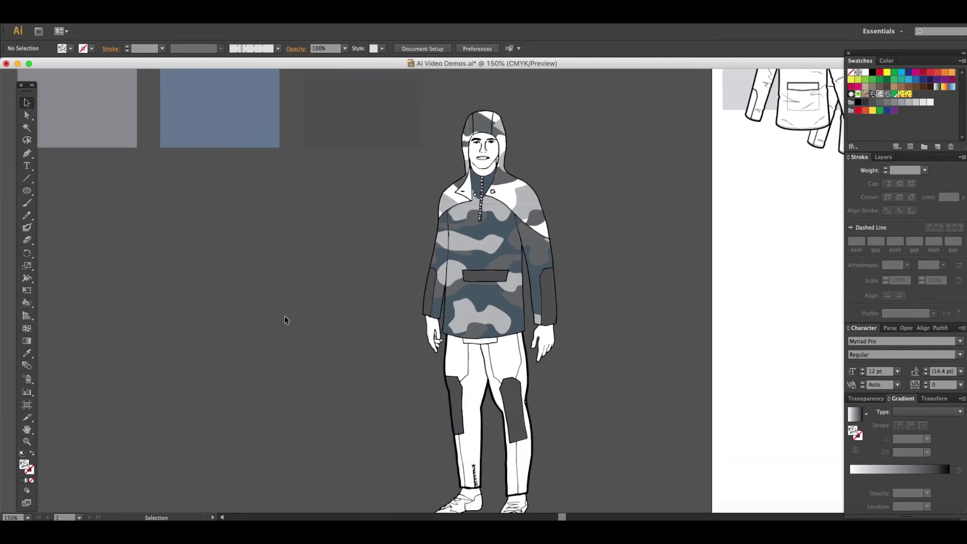
scroll(285, 319, "right", 3)
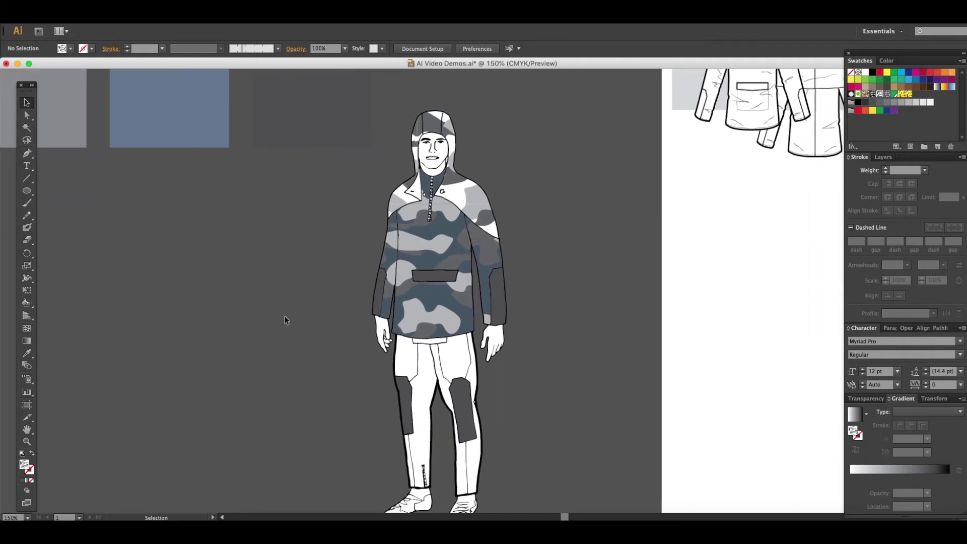
scroll(285, 316, "right", 1)
scroll(285, 316, "down", 3)
left_click(392, 305)
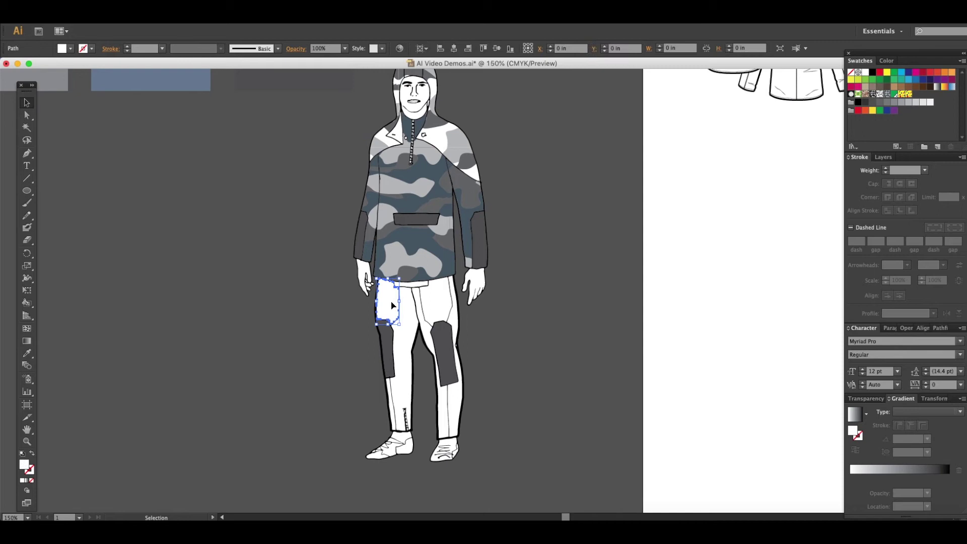
left_click(432, 301, "shift")
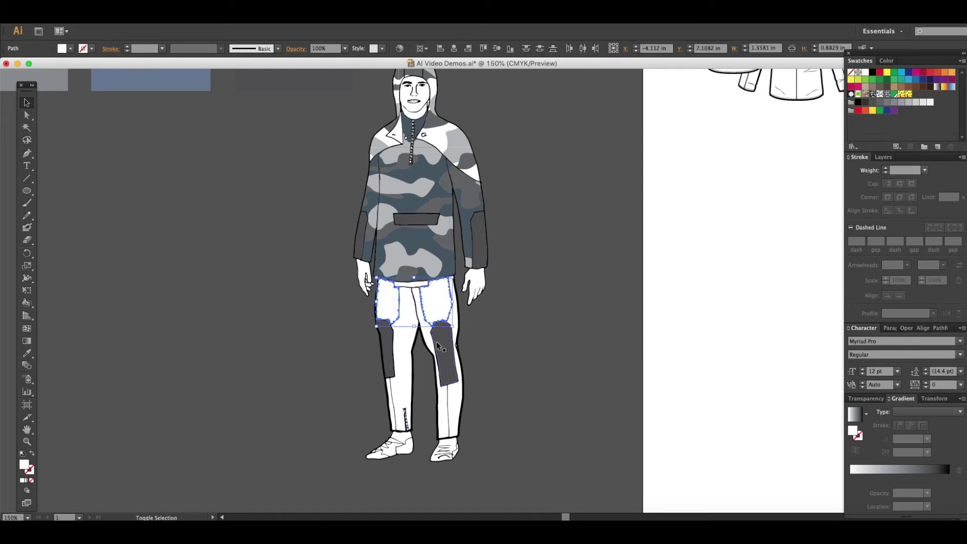
left_click(514, 325)
- Fill the main inner panels of both trouser legs with the colour sampled from the light grey swatch
left_click(407, 348)
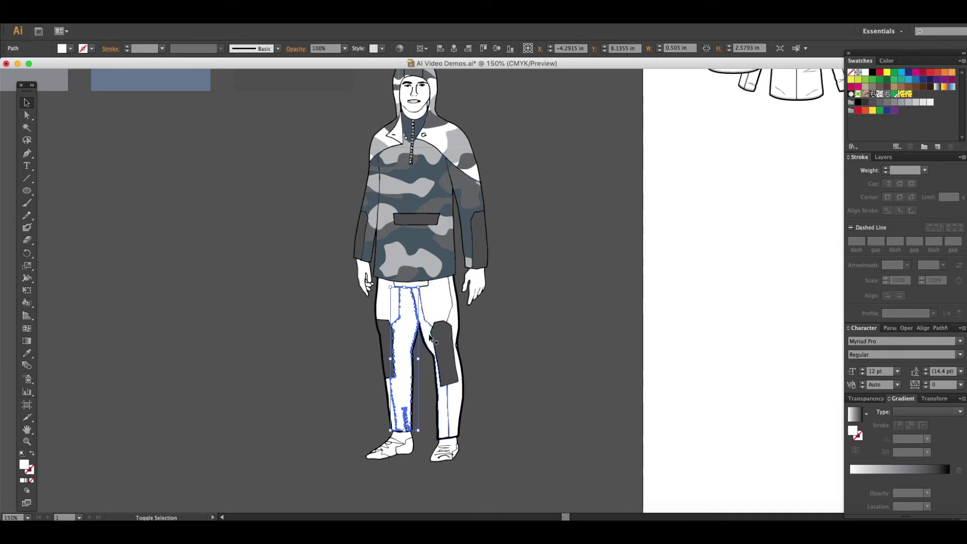
left_click(431, 336, "shift")
scroll(316, 300, "up", 10)
scroll(315, 301, "left", 3)
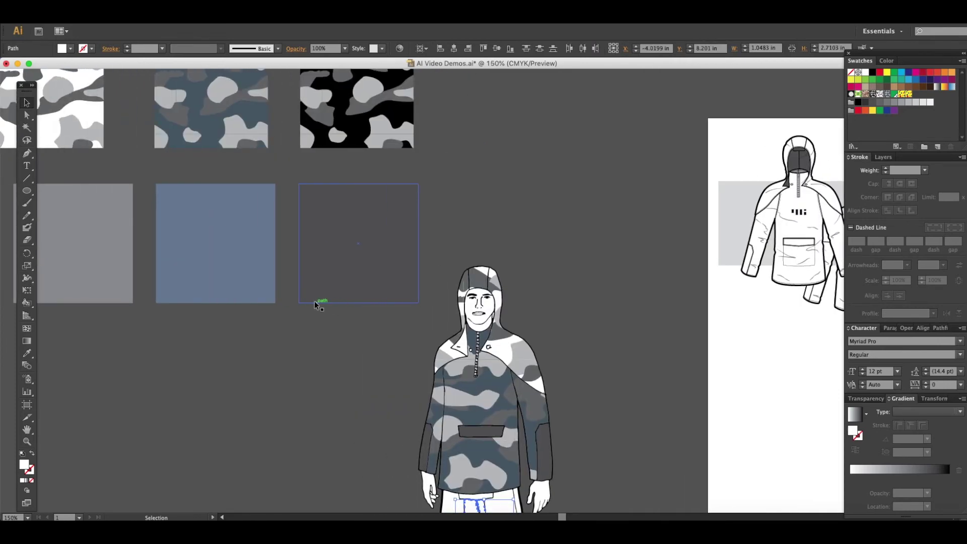
key("i")
left_click(110, 253)
- Fill the outer side panels of both trouser legs with the light grey sampled from the inner leg panel
scroll(270, 339, "down", 5)
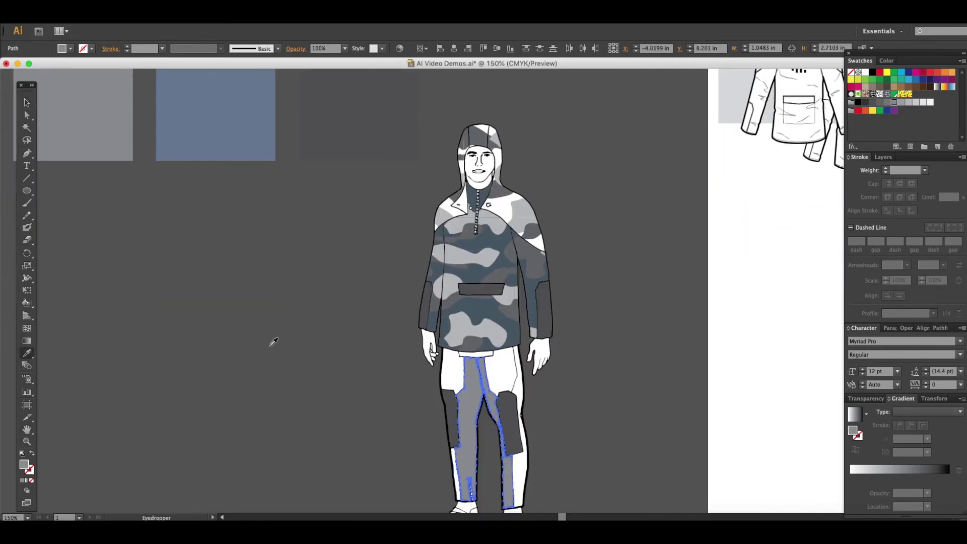
scroll(375, 338, "down", 5)
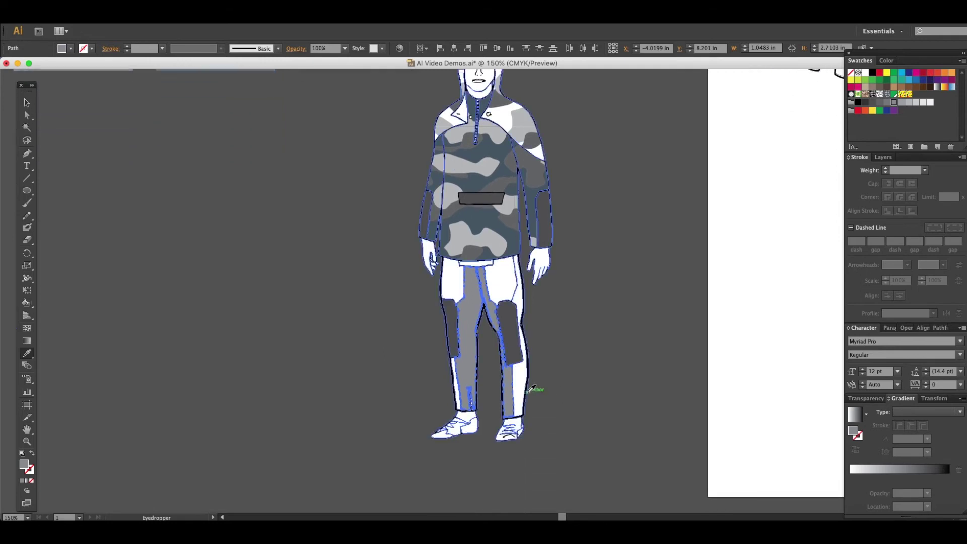
key("v")
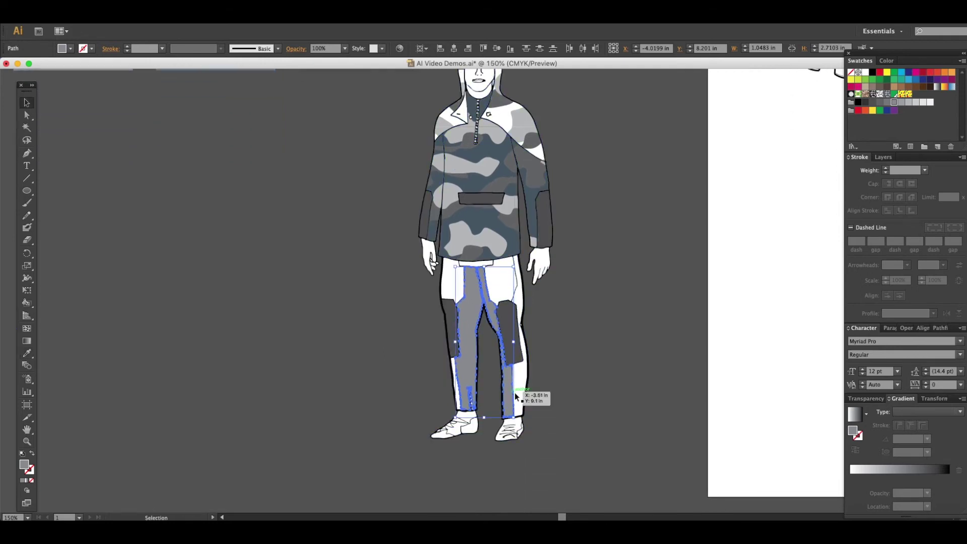
left_click(520, 391)
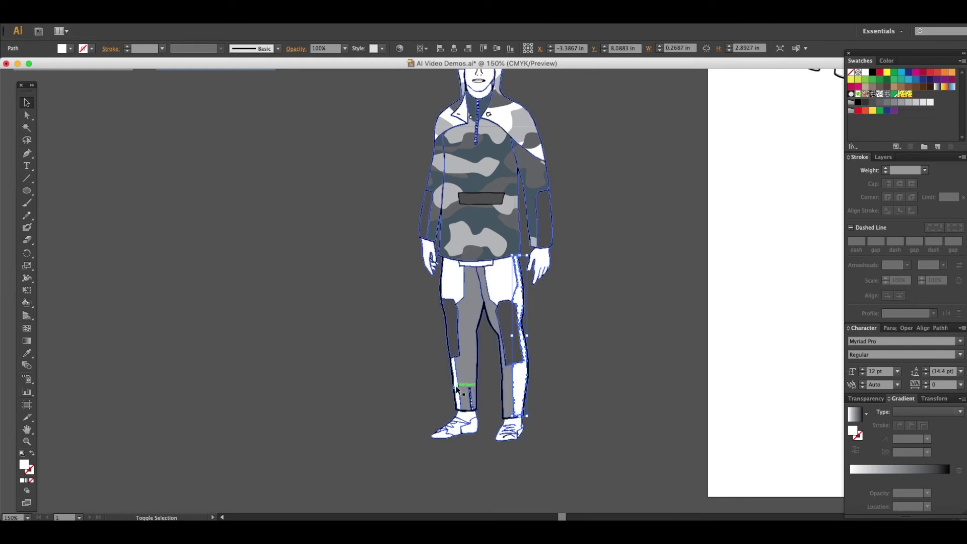
left_click(459, 390, "shift")
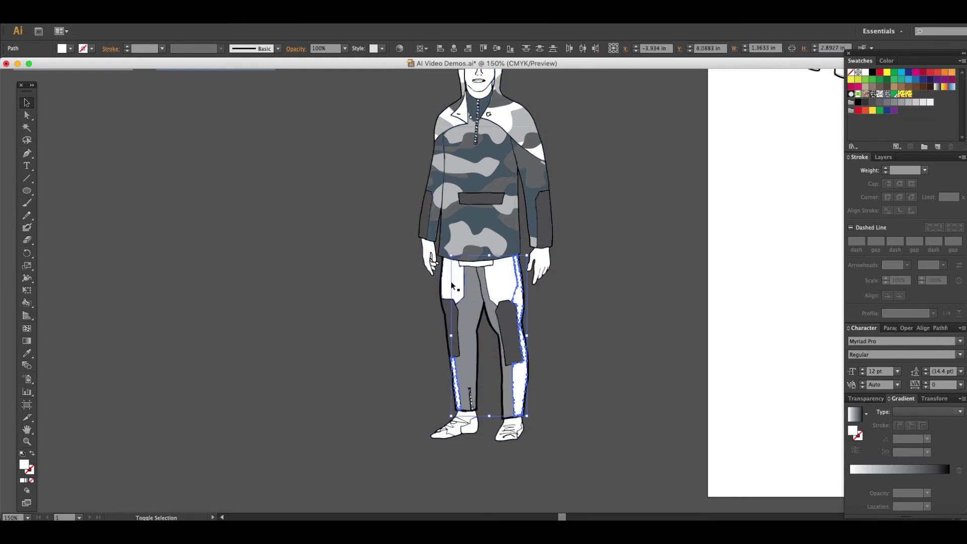
key("i")
left_click(474, 348)
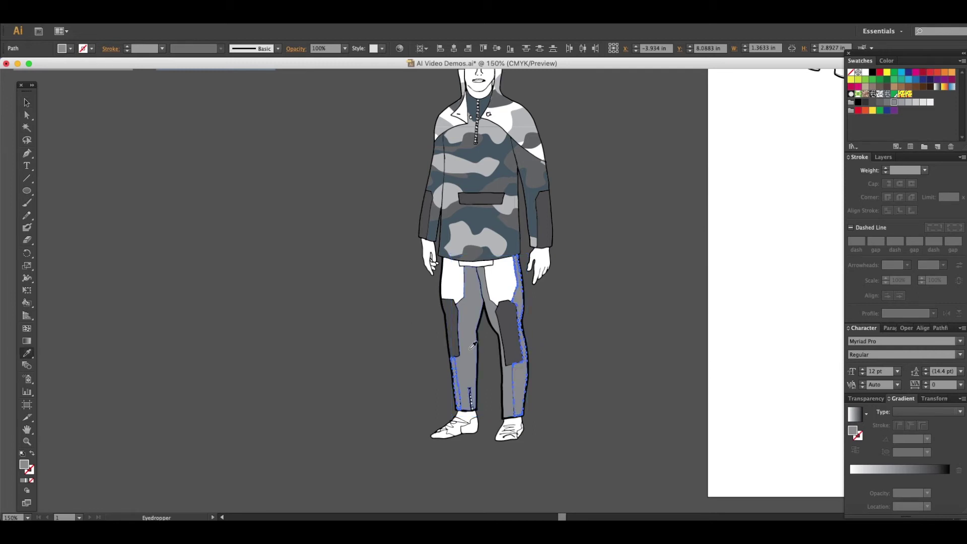
left_click(27, 102)
left_click(246, 208)
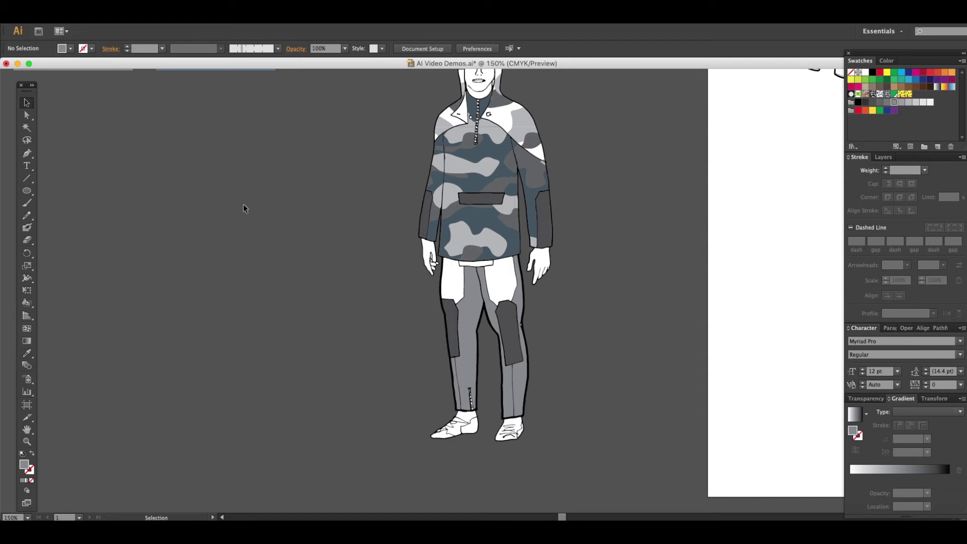
- Fill both upper thigh panels of the trousers with the colour sampled from the solid blue swatch, and deselect them
left_click(501, 288)
left_click(442, 284, "shift")
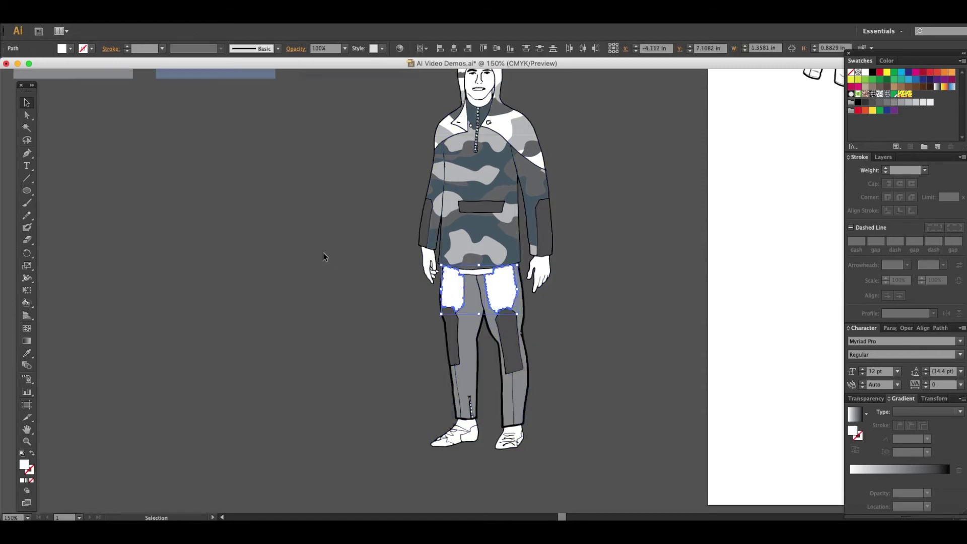
scroll(323, 255, "up", 5)
key("i")
left_click(242, 251)
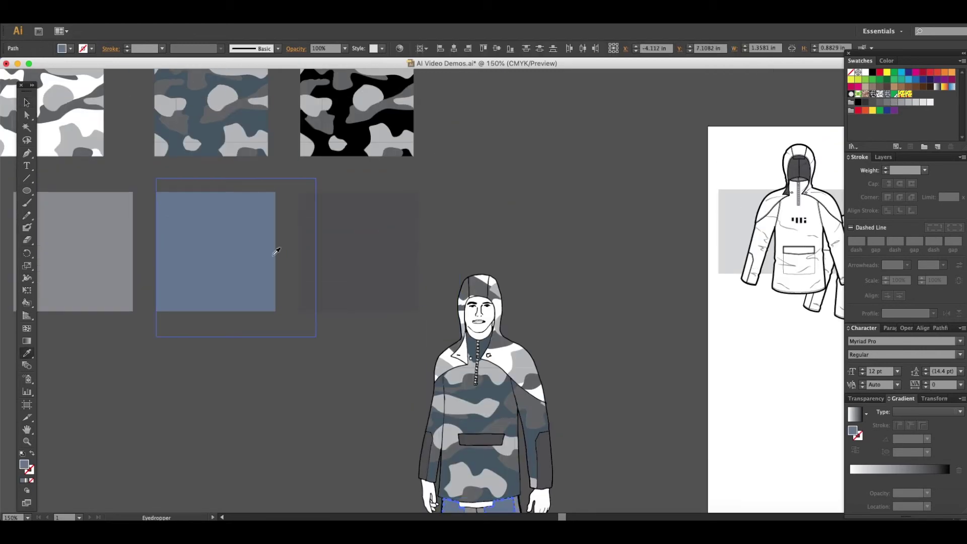
scroll(333, 264, "down", 5)
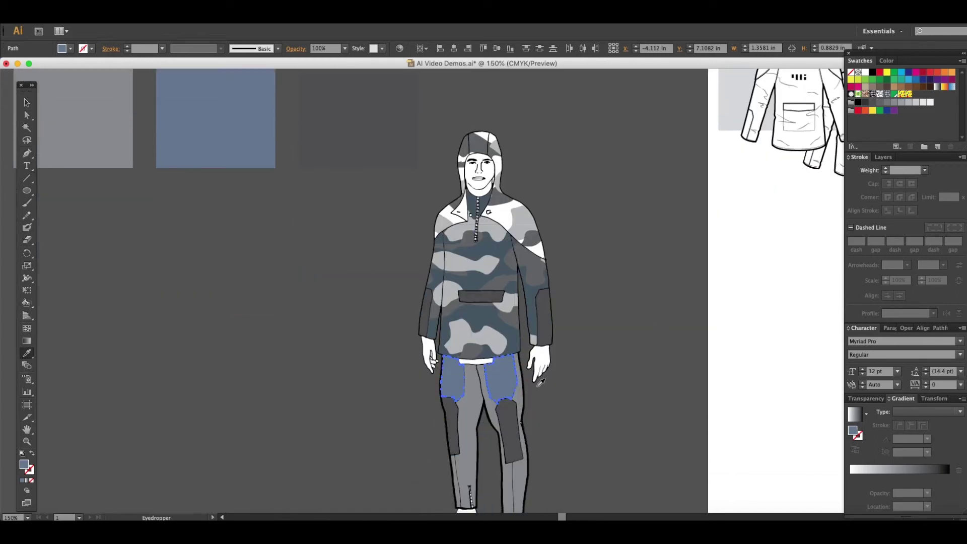
scroll(539, 383, "down", 2)
key("v")
left_click(165, 228)
scroll(165, 227, "right", 3)
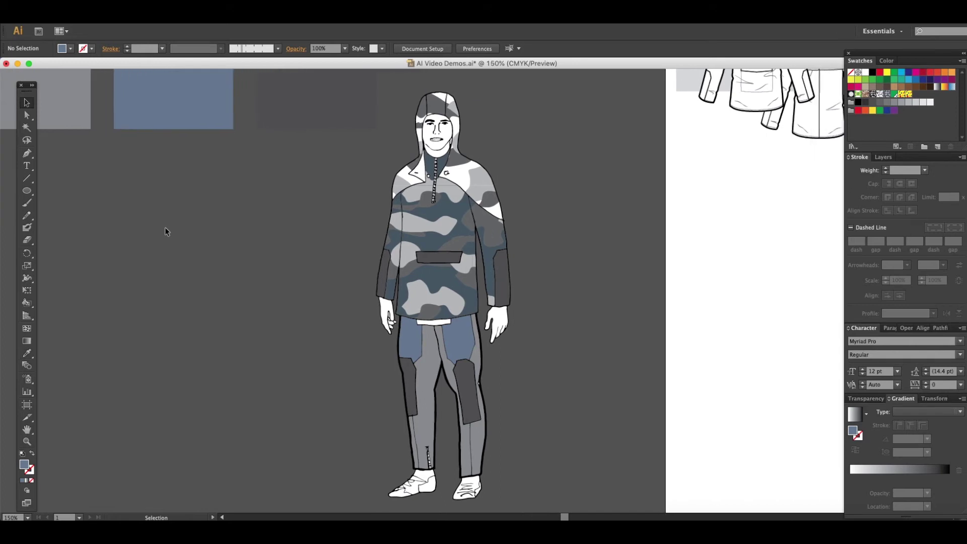
- Refill both upper thigh panels of the trousers with the light grey sampled from the inner trouser leg
left_click(455, 343)
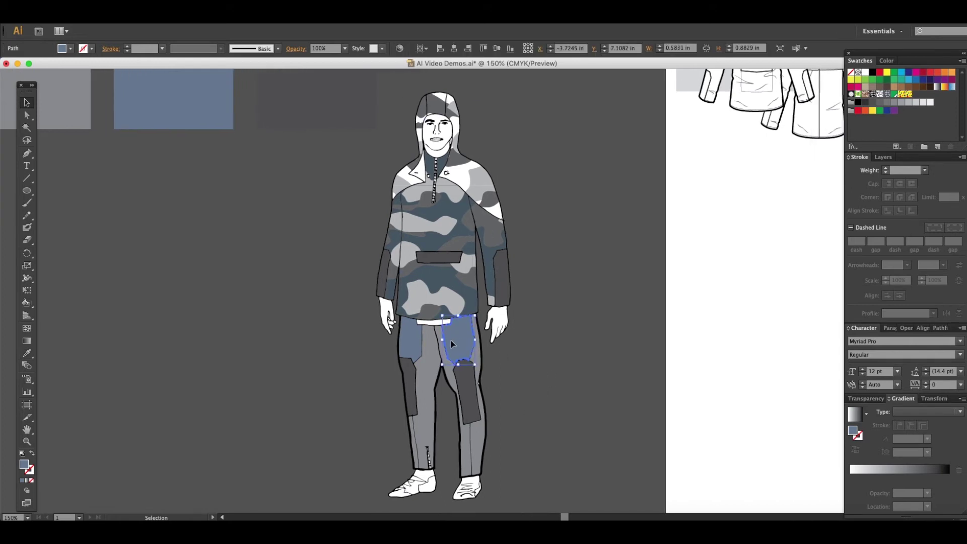
left_click(410, 344, "shift")
key("i")
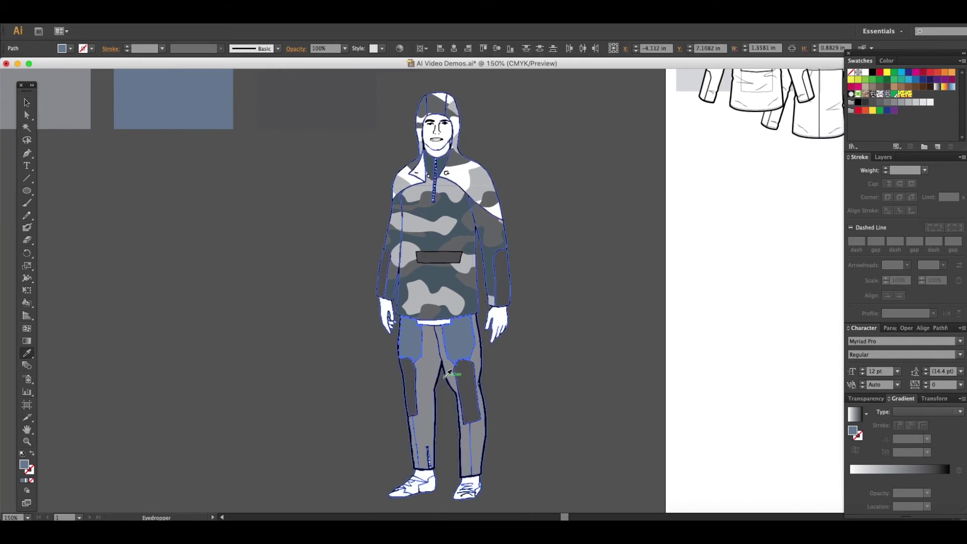
left_click(436, 364)
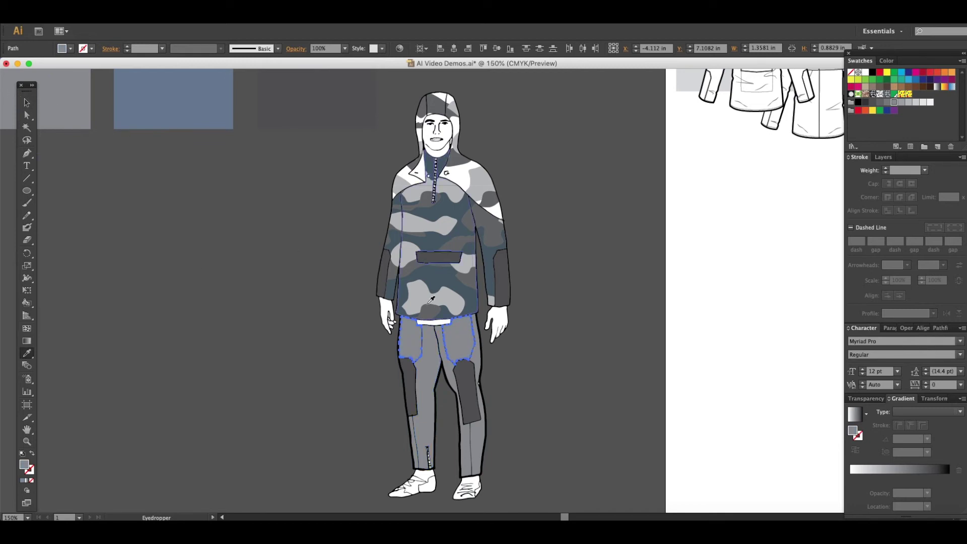
- Fill the white waistband strip below the jacket hem with the grey sampled from the adjacent trouser panel, and deselect it
key("v")
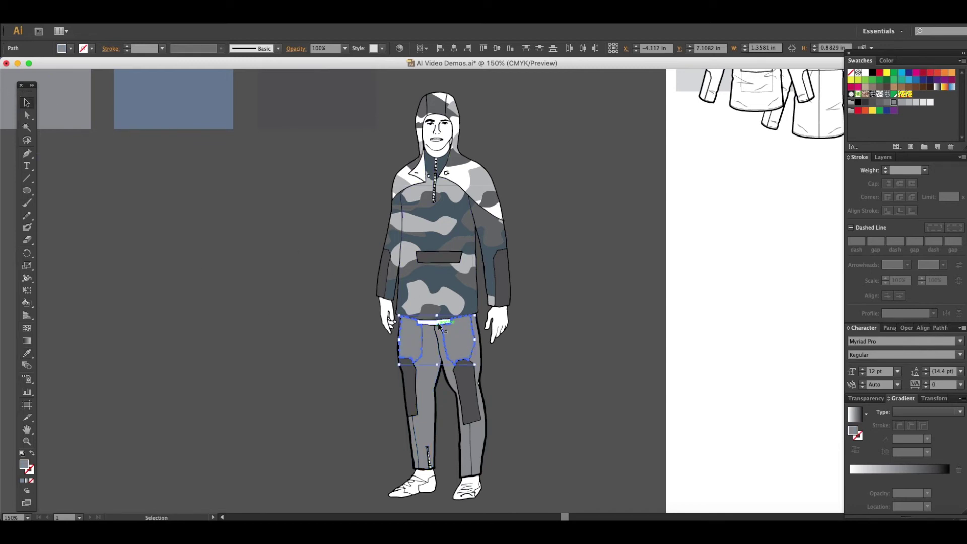
key("g")
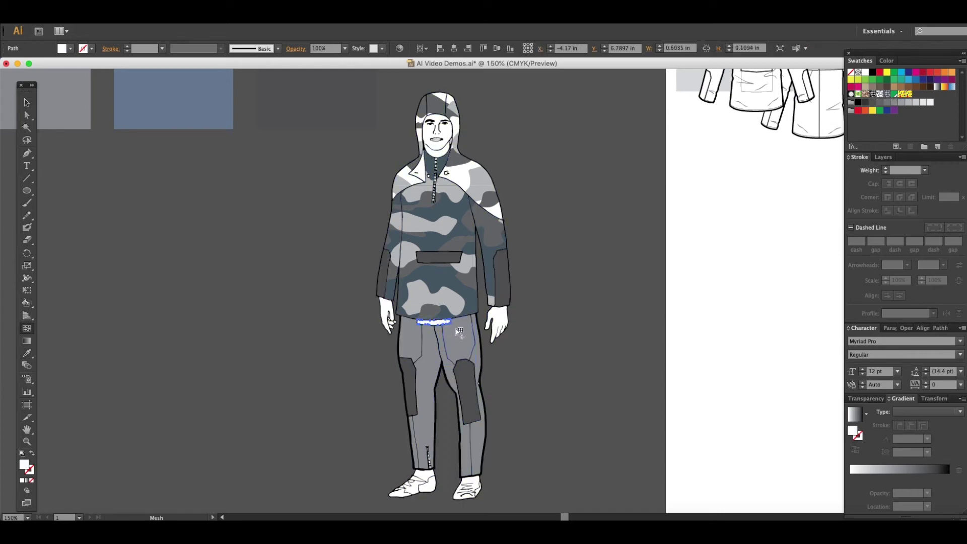
left_click(457, 330)
key("ctrl+z")
key("i")
left_click(456, 330)
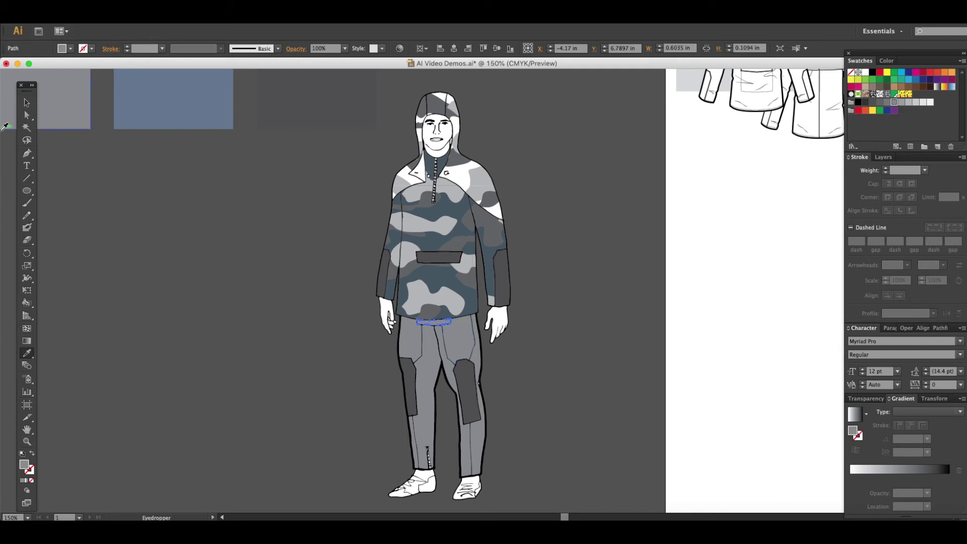
left_click(27, 102)
left_click(231, 294)
- Refill the hood and both shoulder pieces with the pattern sampled from the black camouflage swatch, and deselect them
scroll(232, 294, "right", 2)
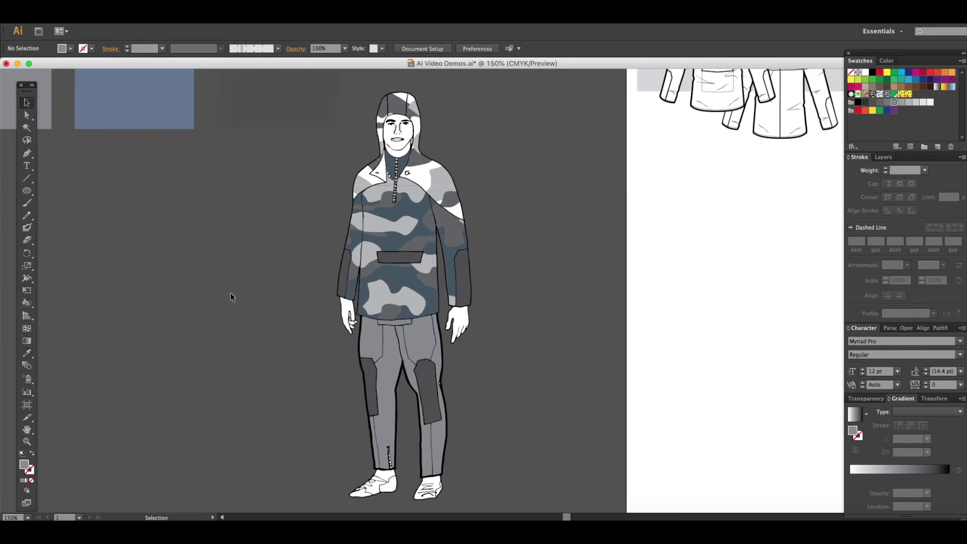
scroll(231, 297, "up", 1)
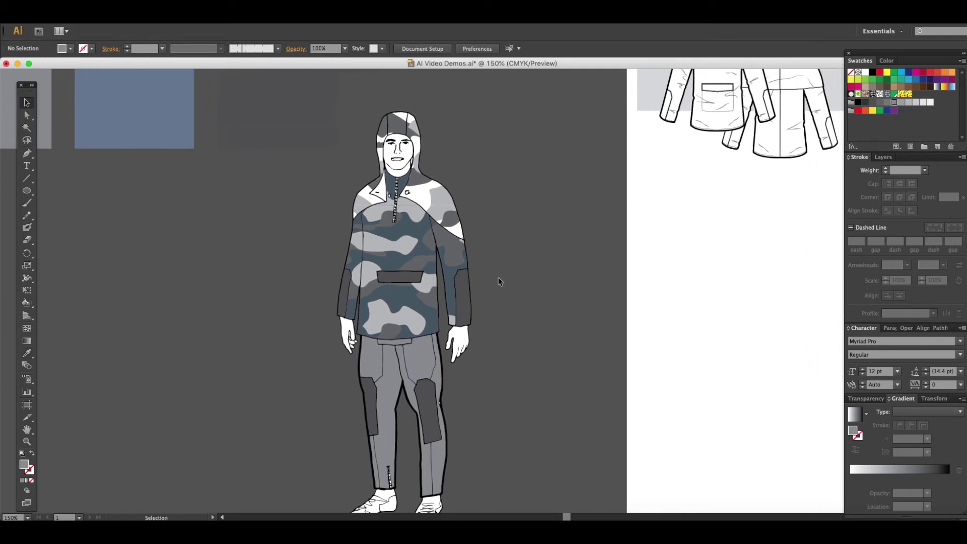
left_click(424, 198)
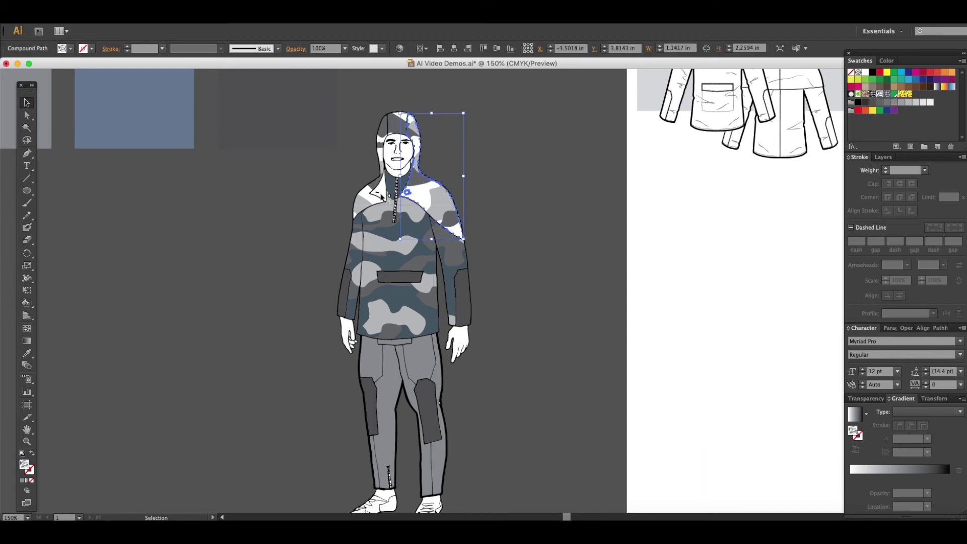
left_click(364, 201, "shift")
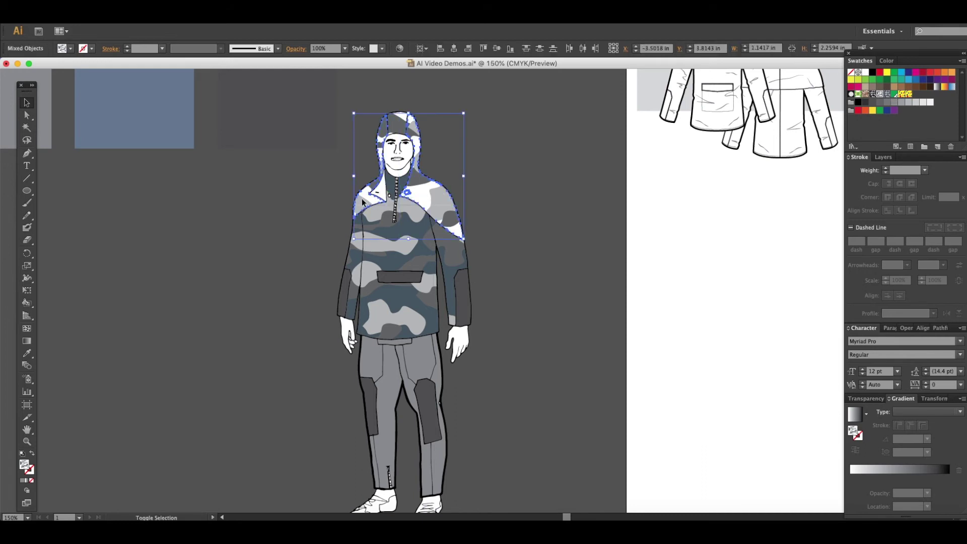
scroll(370, 138, "up", 10)
scroll(371, 138, "left", 6)
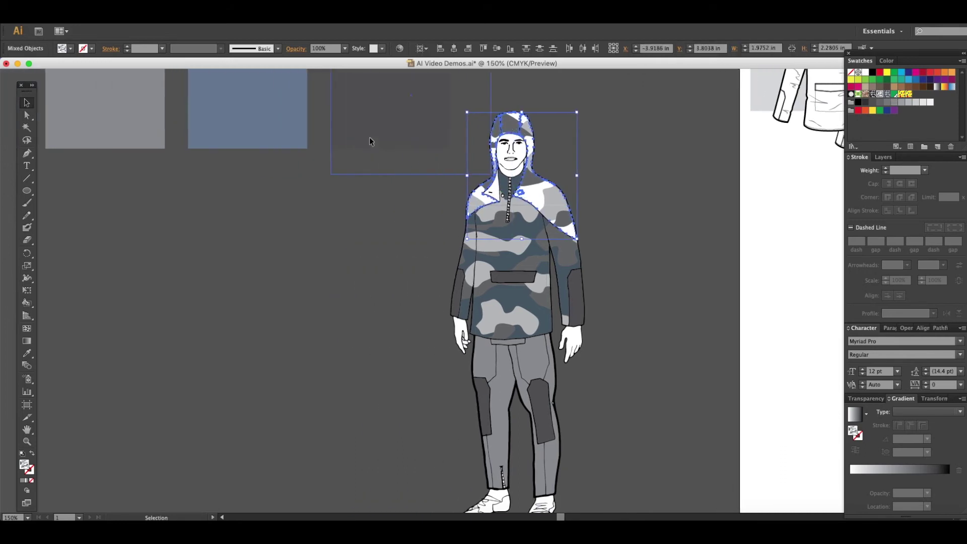
key("i")
left_click(370, 138)
left_click(396, 125)
scroll(391, 153, "down", 3)
left_click(27, 103)
left_click(239, 364)
- Fill the white folded collar flap with the dark grey sampled from the chest pocket flap, and deselect it
scroll(238, 365, "right", 3)
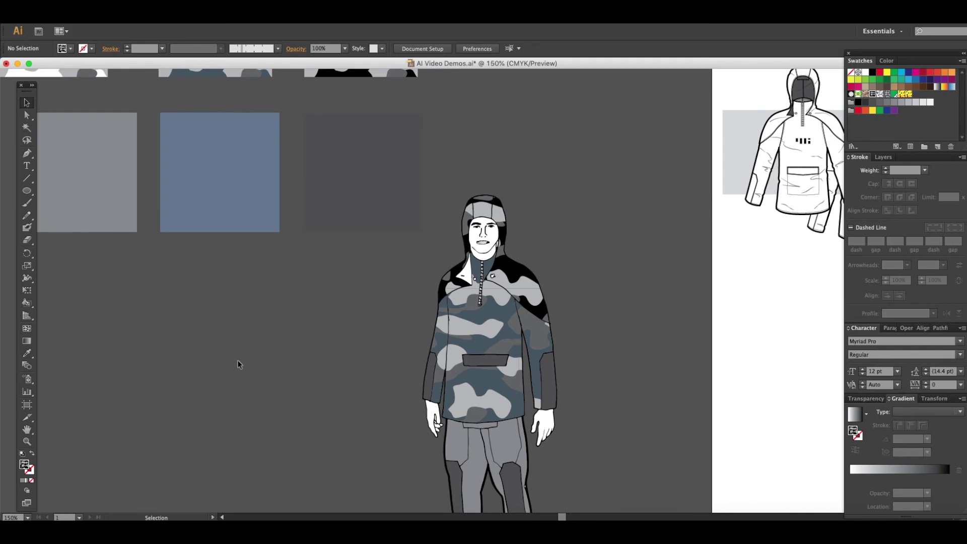
key("ctrl+equal")
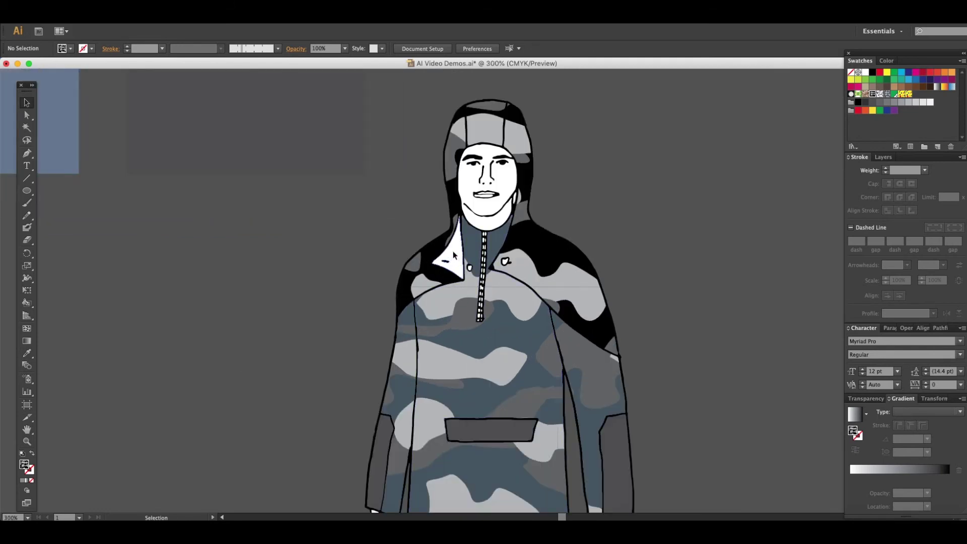
left_click(453, 254)
key("i")
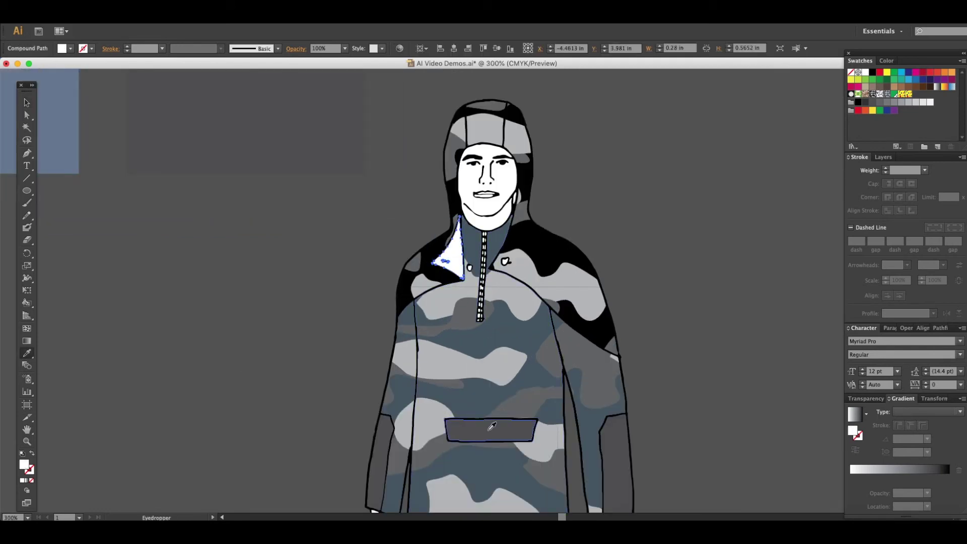
left_click(486, 428)
left_click(27, 102)
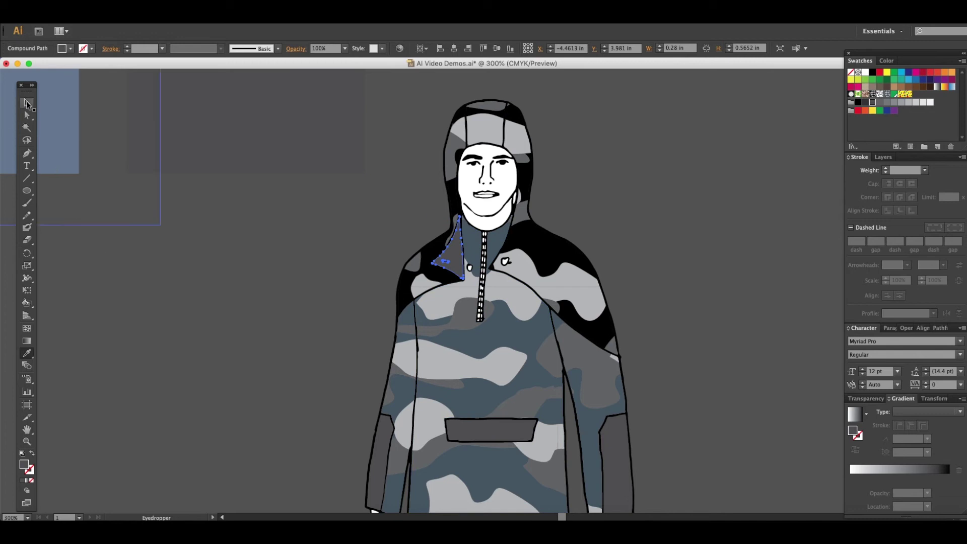
left_click(298, 284)
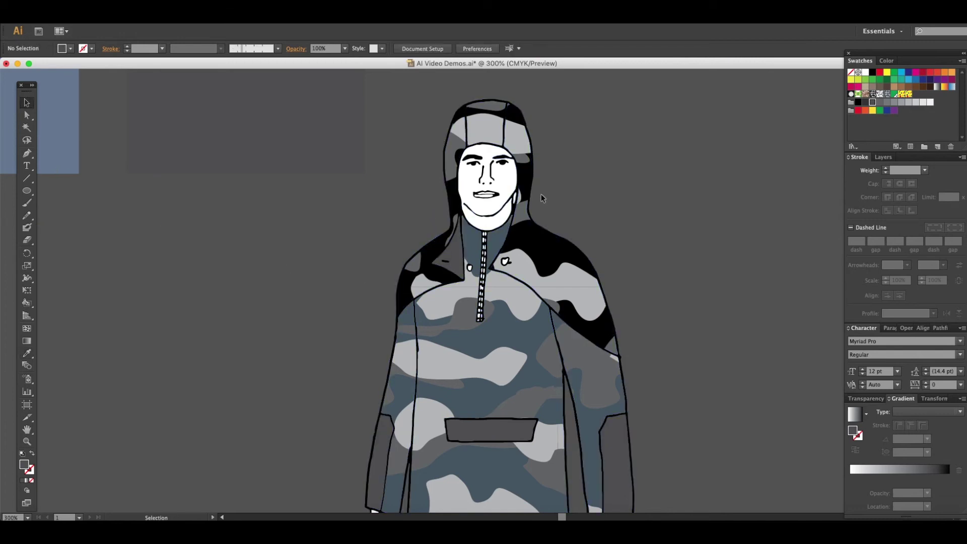
- Fill the narrow white sliver between the jaw and hood with the dark grey sampled from the lower sleeve panel
left_click(515, 199)
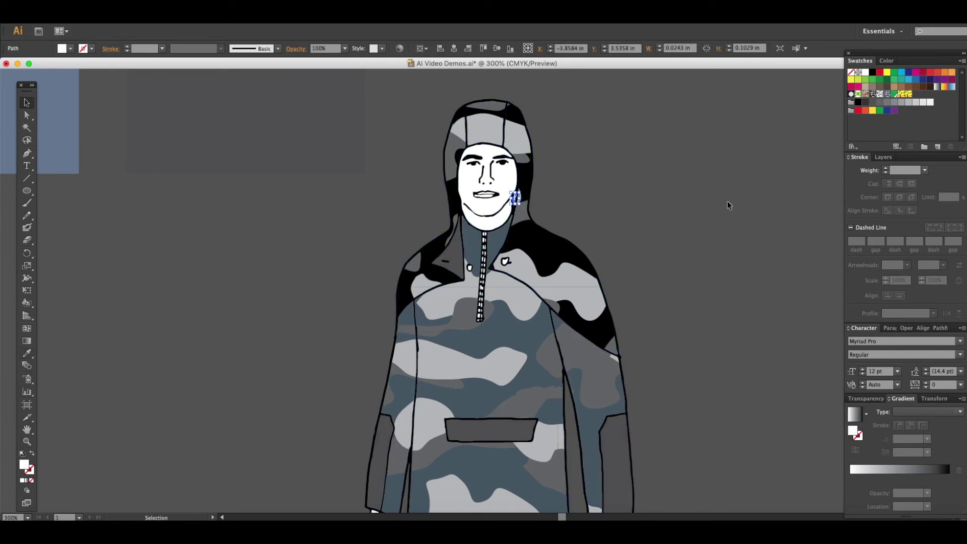
key("i")
scroll(702, 225, "down", 2)
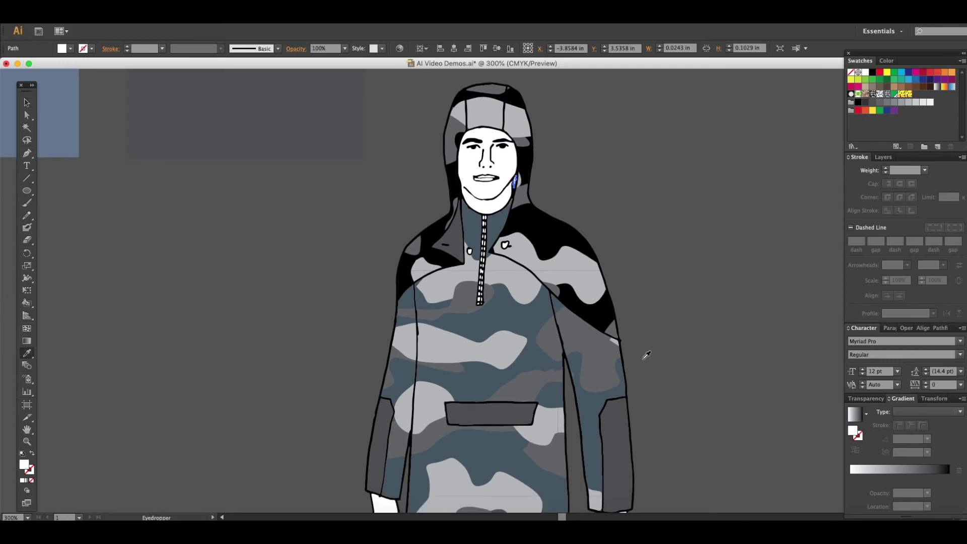
left_click(619, 410)
left_click(26, 103)
left_click(220, 229)
- Fill the face with a brown swatch, lighten the fill to skin tone D3A479, and deselect it
scroll(222, 230, "down", 10)
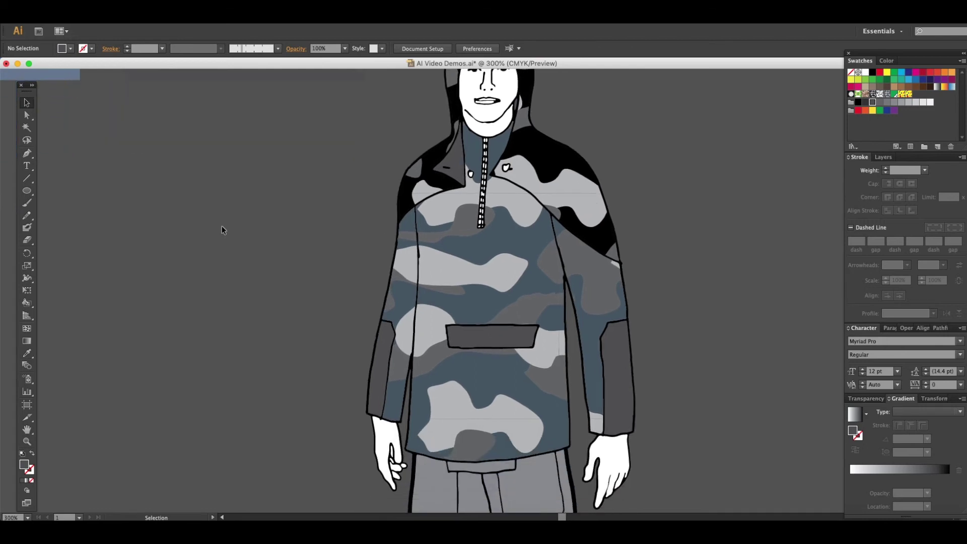
scroll(211, 190, "up", 15)
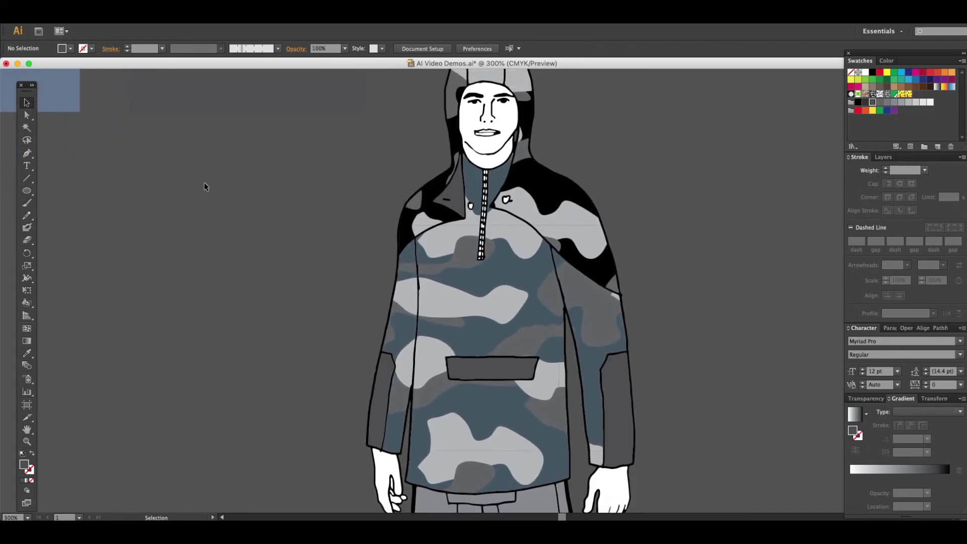
left_click(499, 252)
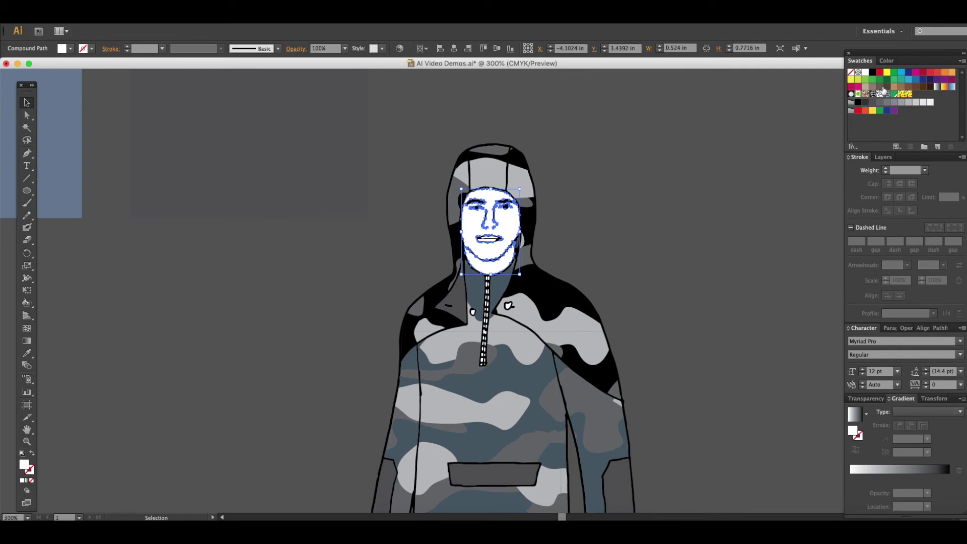
left_click(902, 87)
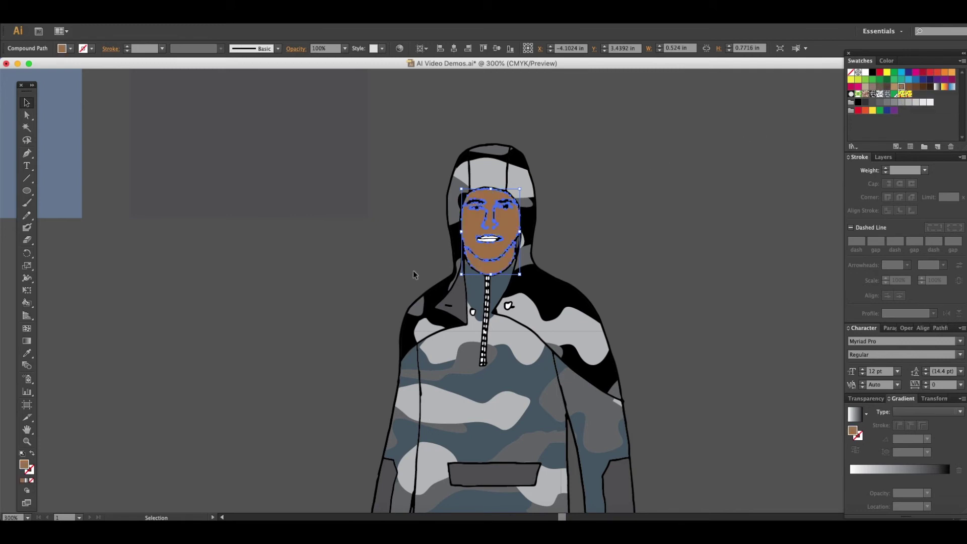
double_click(25, 466)
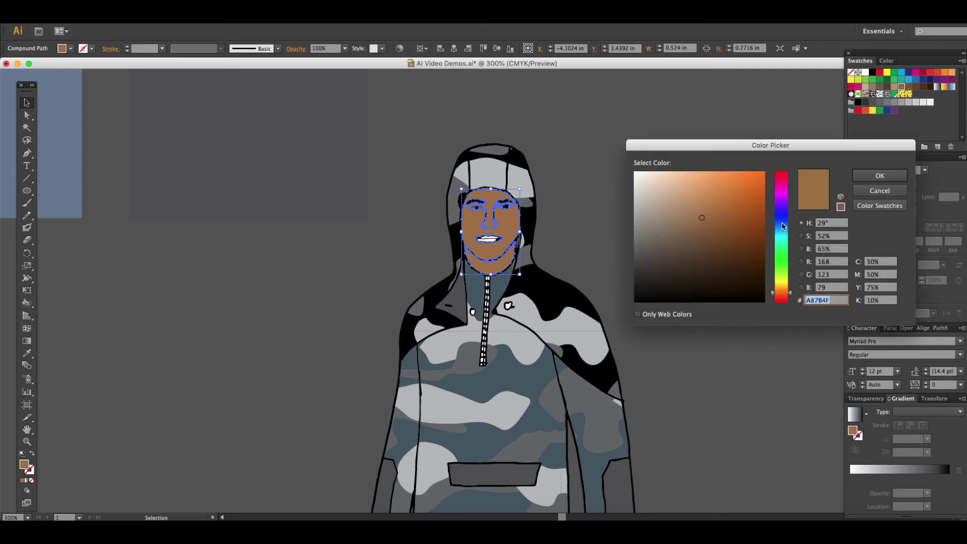
mouse_move(702, 216)
left_mouse_down()
mouse_move(712, 197)
mouse_move(690, 193)
left_mouse_up()
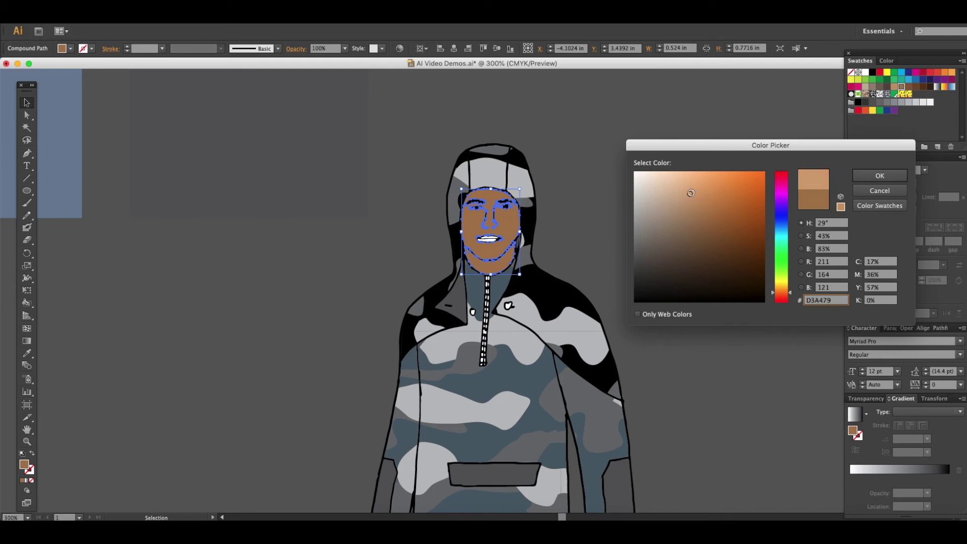
left_click(895, 180)
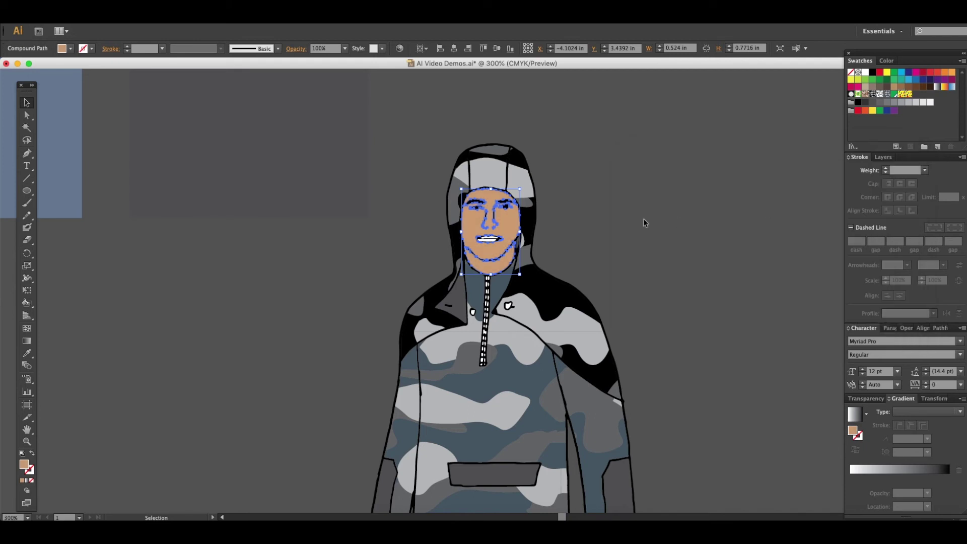
scroll(643, 218, "down", 1)
left_click(643, 218)
- Fill the main shapes of both hands with the skin tone sampled from the face
scroll(643, 219, "down", 3)
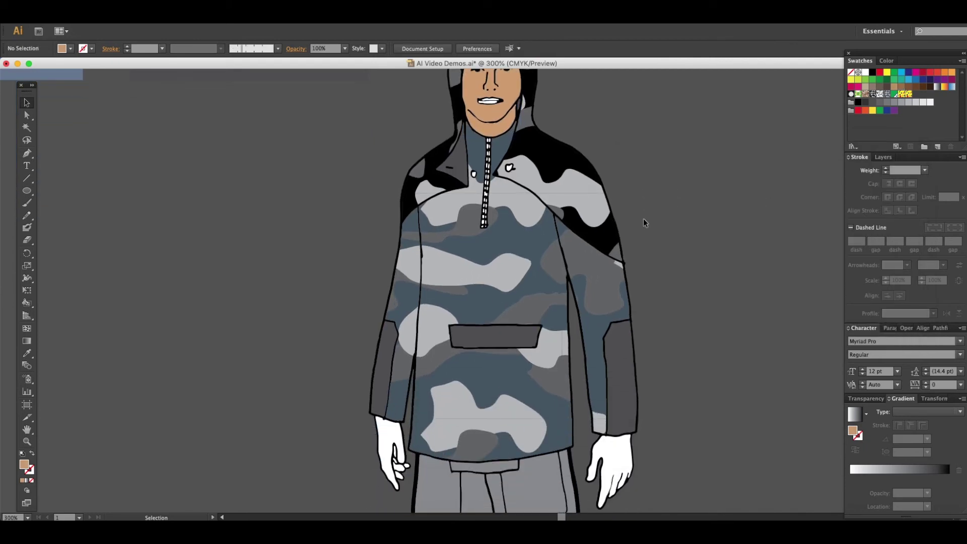
left_click(612, 456)
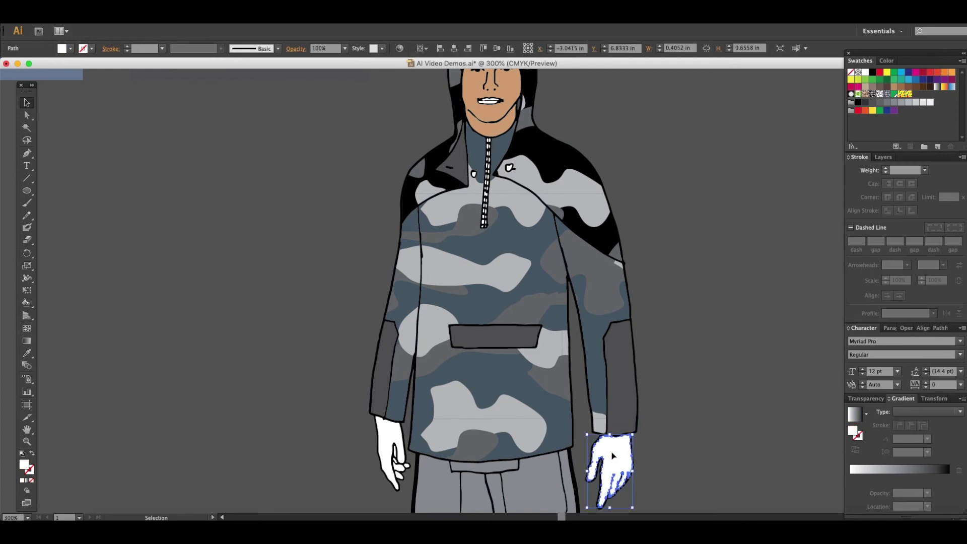
left_click(394, 444, "shift")
left_click(467, 411, "shift")
key("i")
left_click(511, 125)
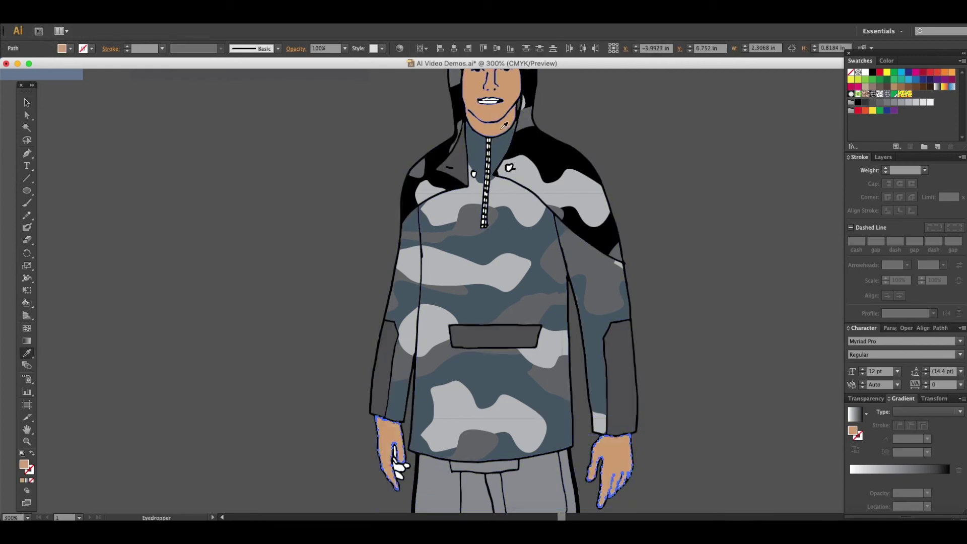
- Fill the remaining white finger shapes of the figure's right hand with the skin tone sampled from that hand
key("v")
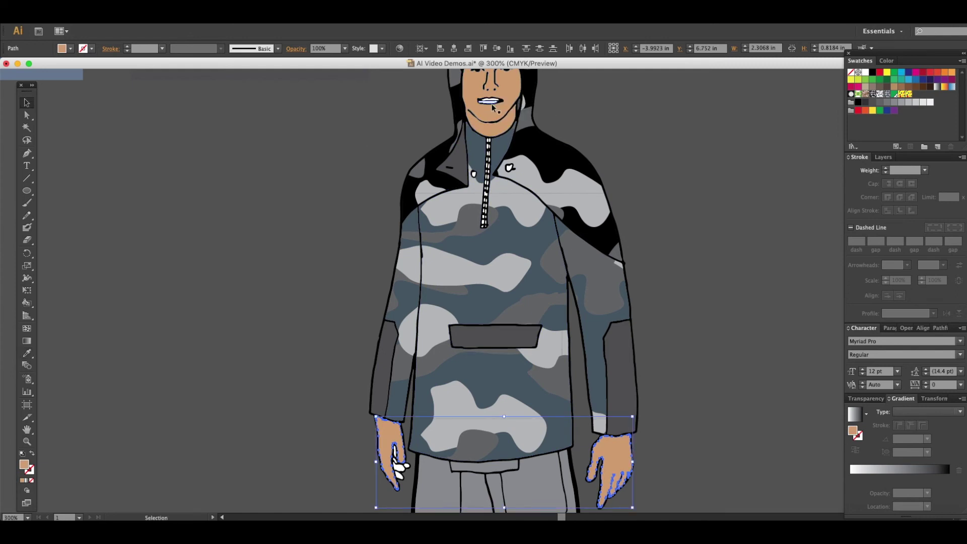
left_click(493, 104)
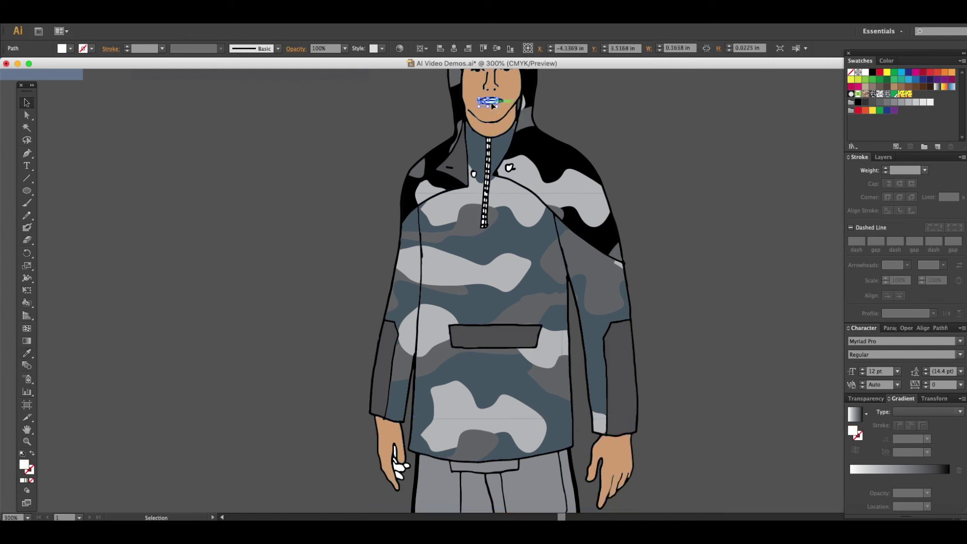
scroll(493, 104, "up", 2)
key("ctrl+plus")
key("ctrl+plus")
left_click_drag(493, 104, 315, 269)
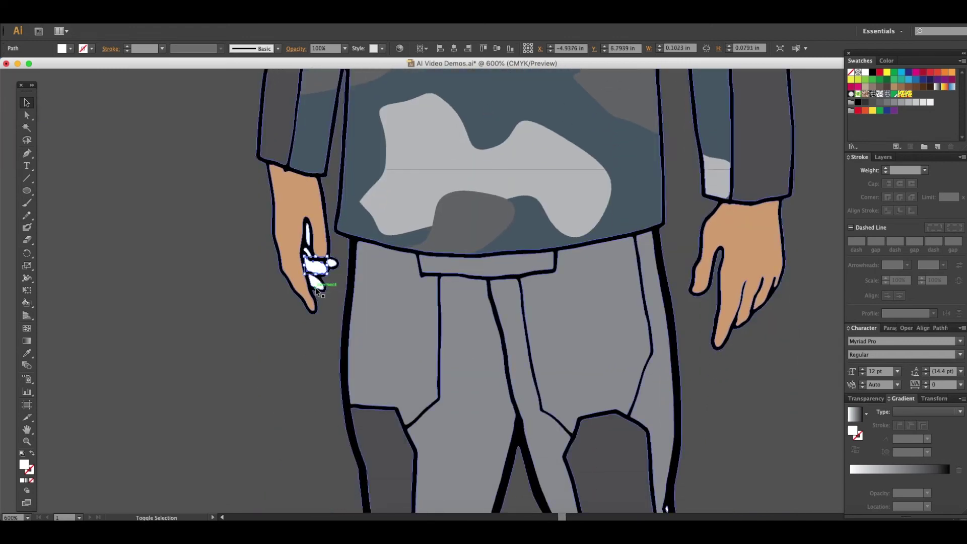
left_click(317, 280, "shift")
left_click(334, 264, "shift")
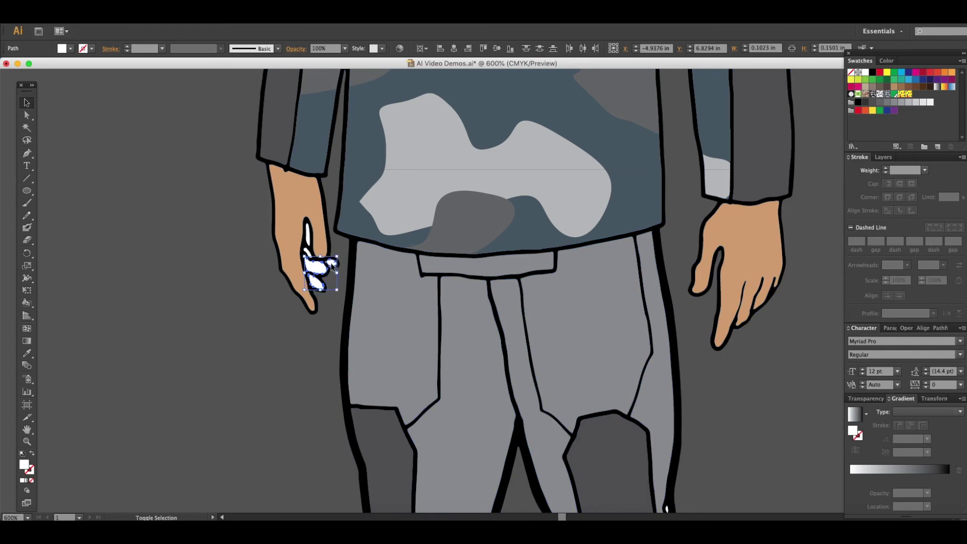
left_click(309, 231, "shift")
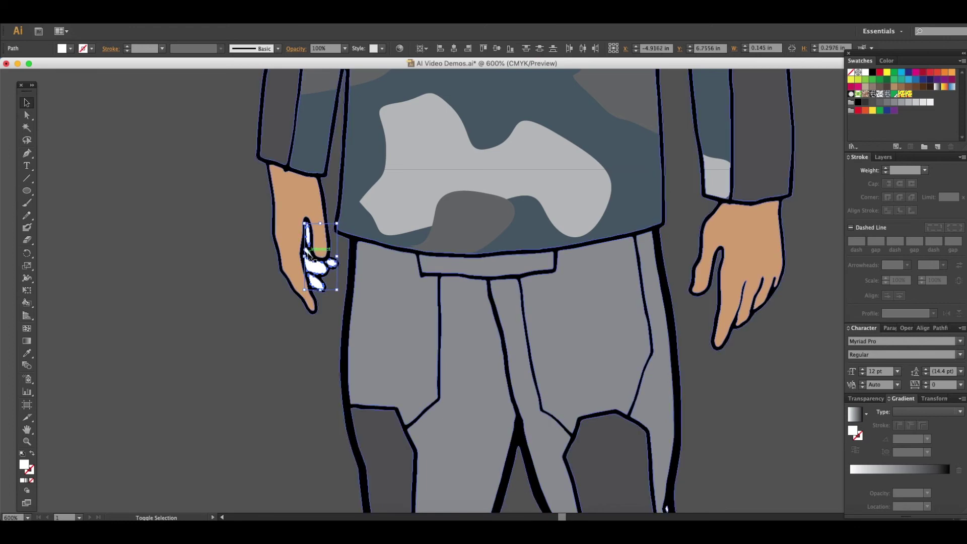
key("i")
left_click(309, 205)
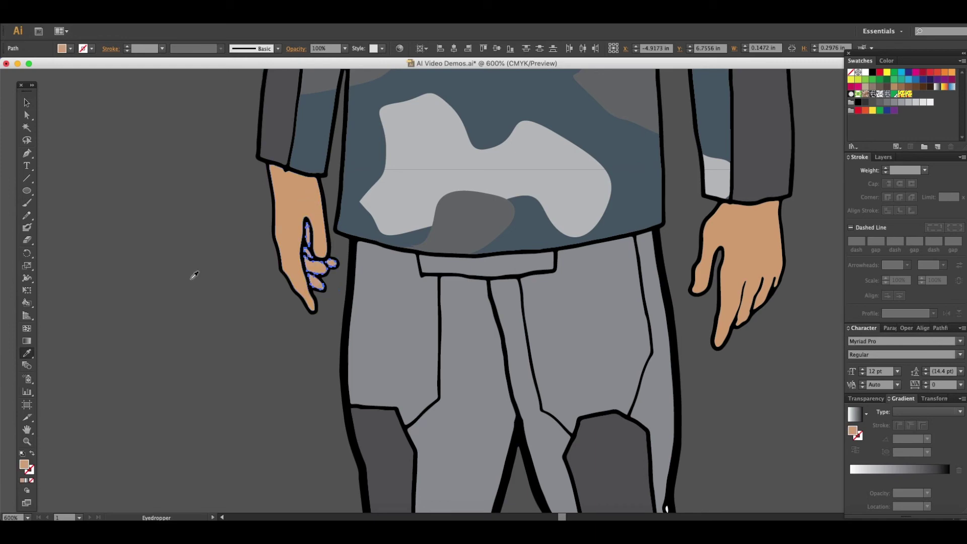
scroll(194, 275, "up", 15)
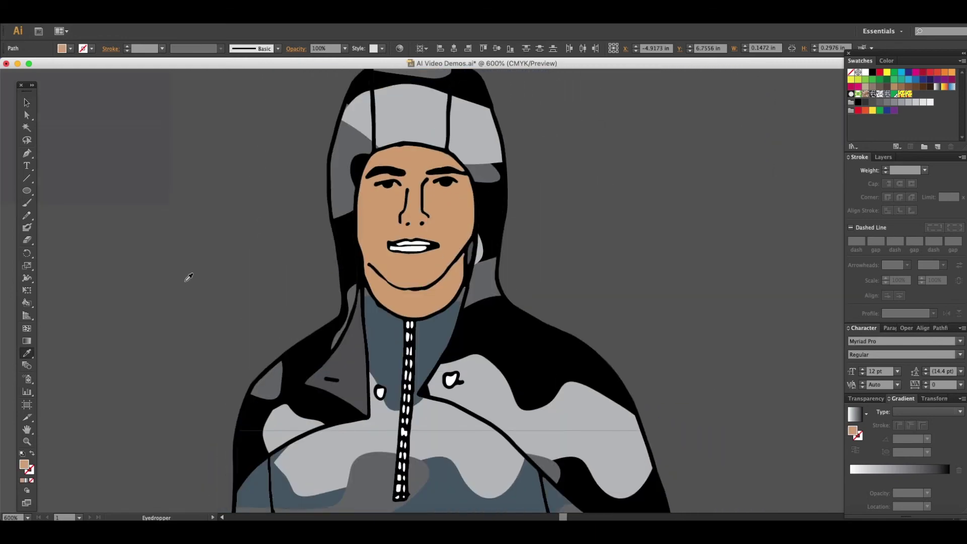
- Fill both white lip shapes with the skin tone sampled from the neck
left_click(27, 103)
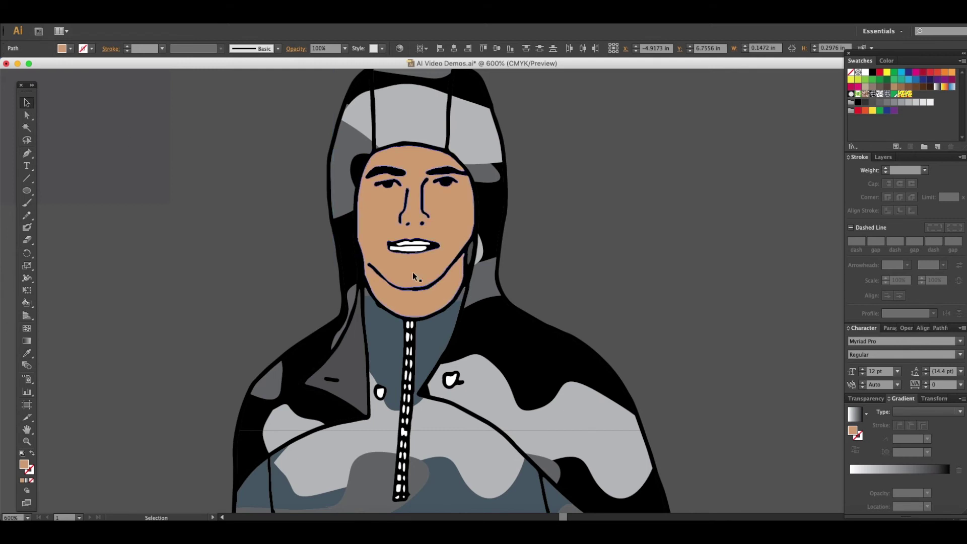
left_click(410, 249)
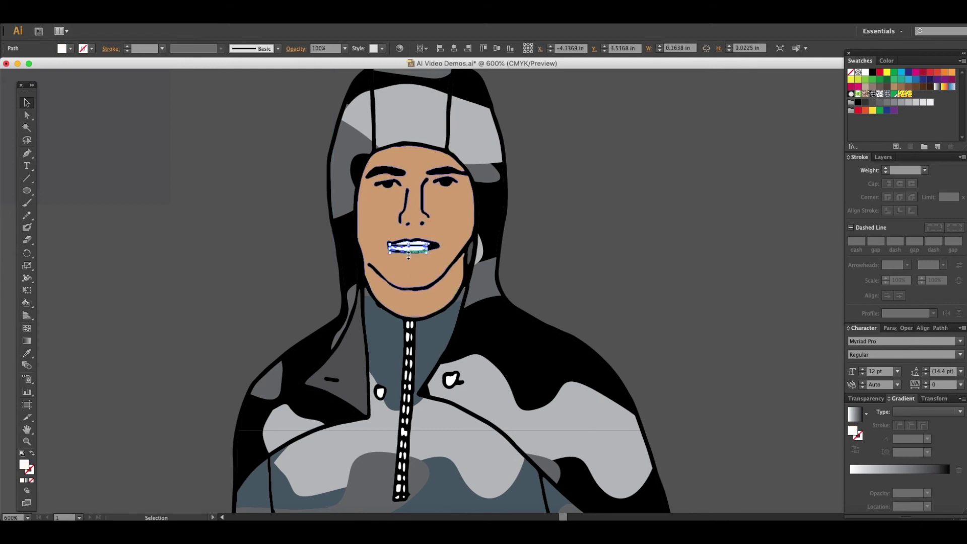
left_click(408, 252, "shift")
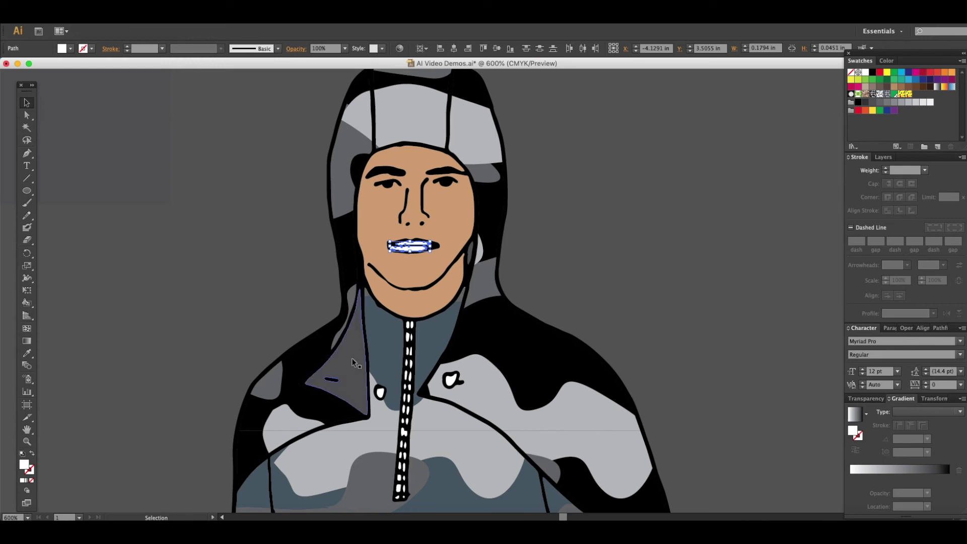
key("i")
left_click(417, 303)
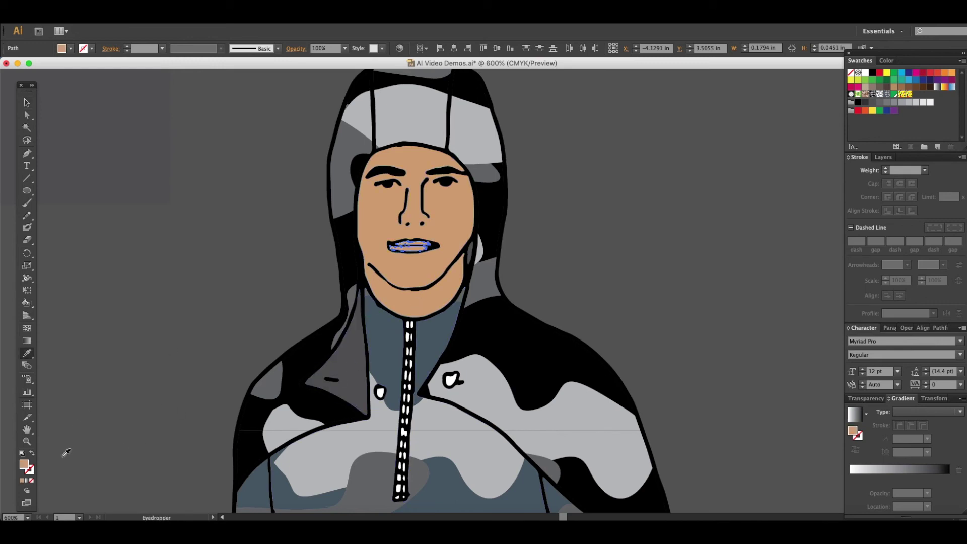
- Change the lips' fill to the warmer tone D39466 and deselect them
double_click(24, 464)
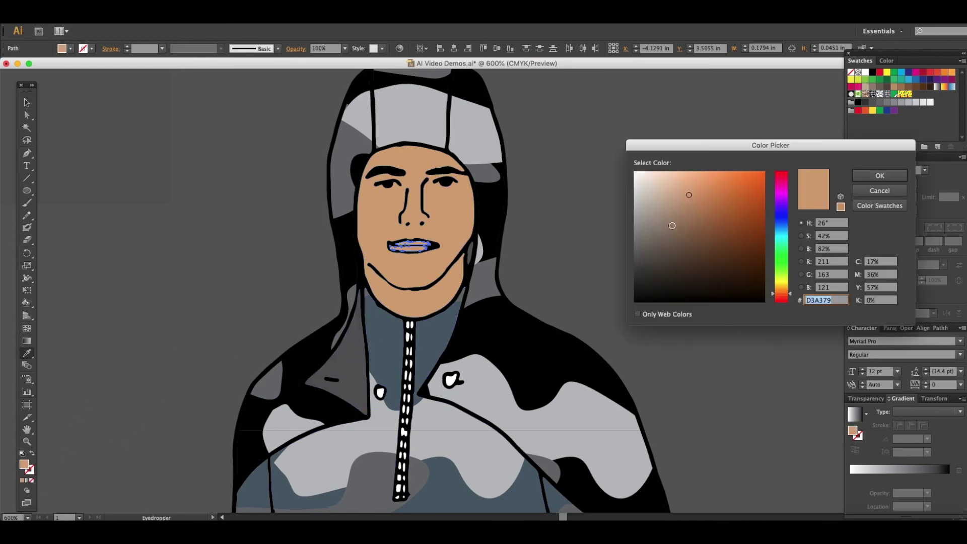
left_click_drag(689, 196, 700, 192)
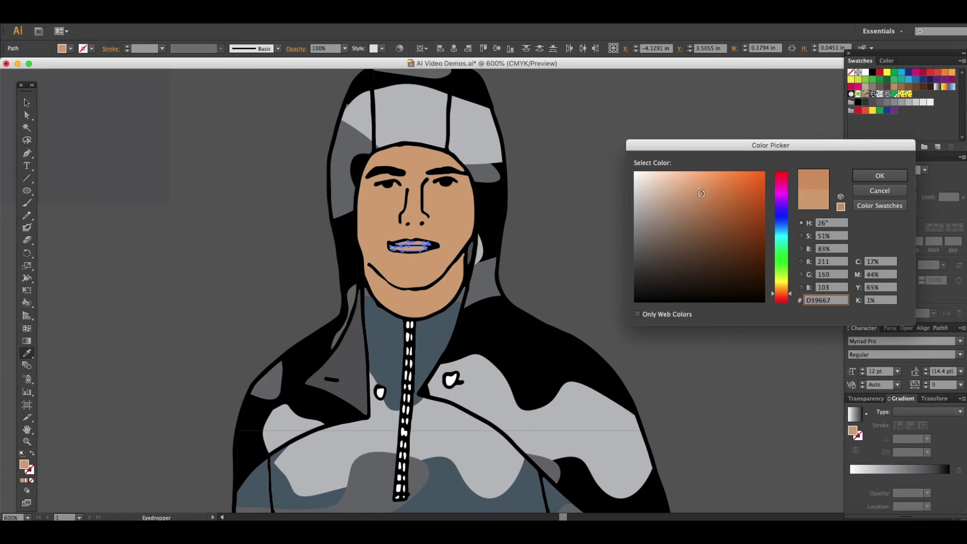
left_click(855, 178)
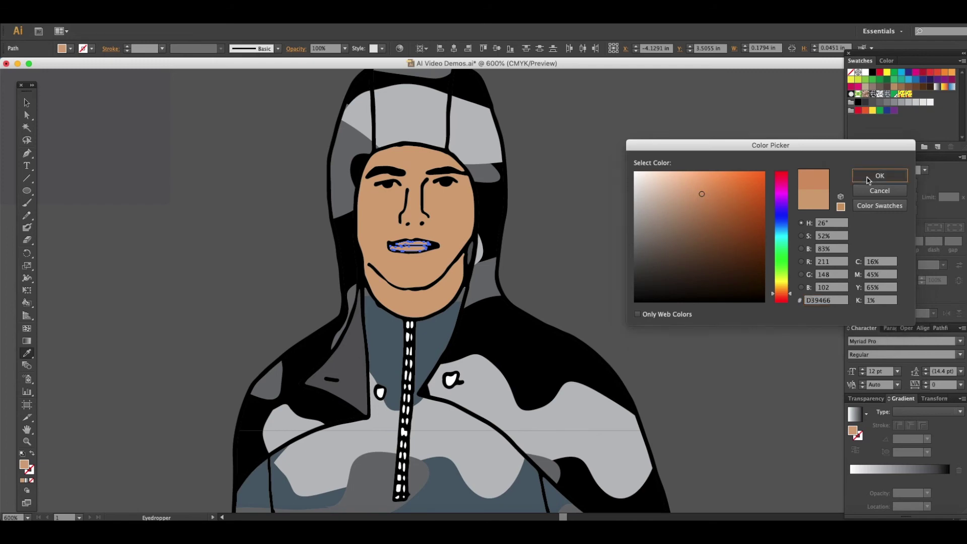
left_click(27, 103)
left_click(277, 237)
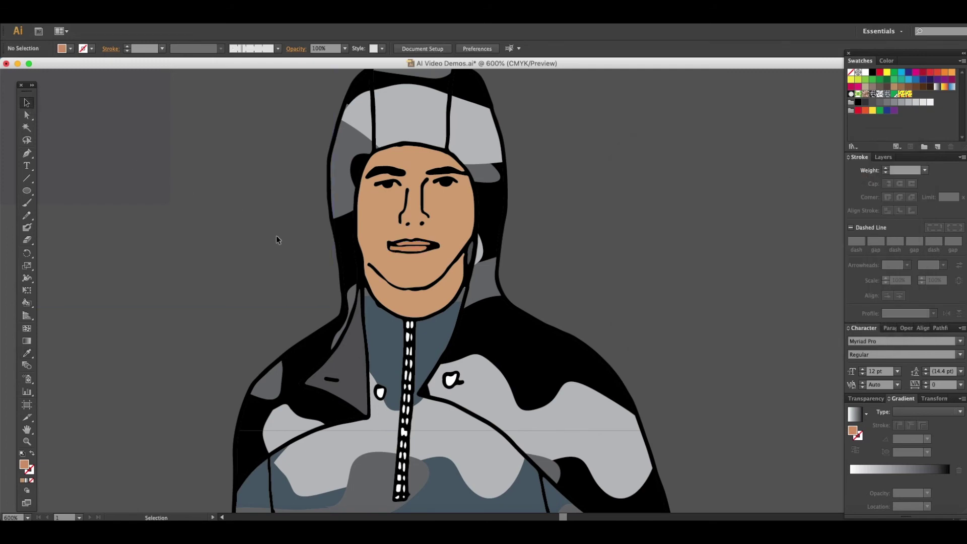
- Fill the toe and heel patches of the pointed shoe and the heel patches of the other shoe with red
key("super+minus")
key("super+minus")
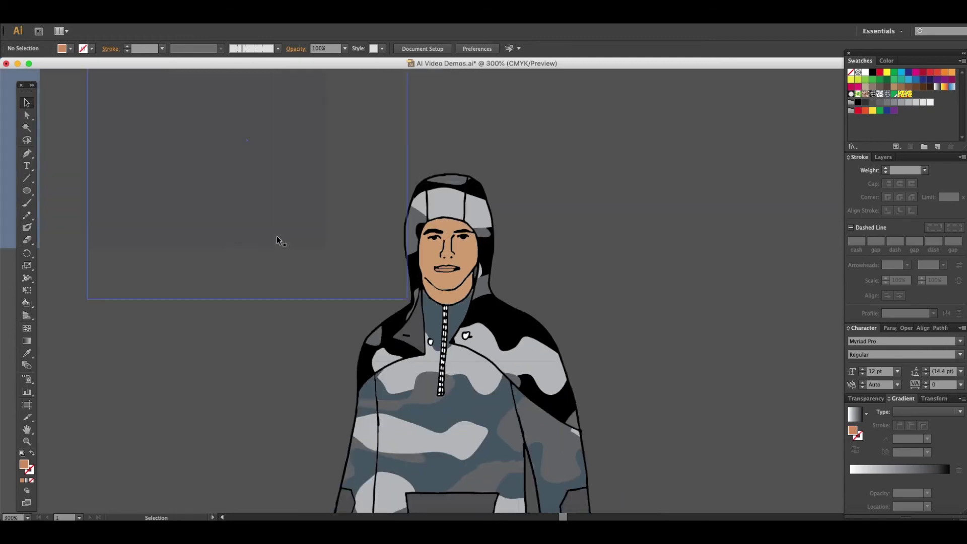
scroll(277, 240, "down", 10)
scroll(277, 237, "down", 2)
key("super+plus")
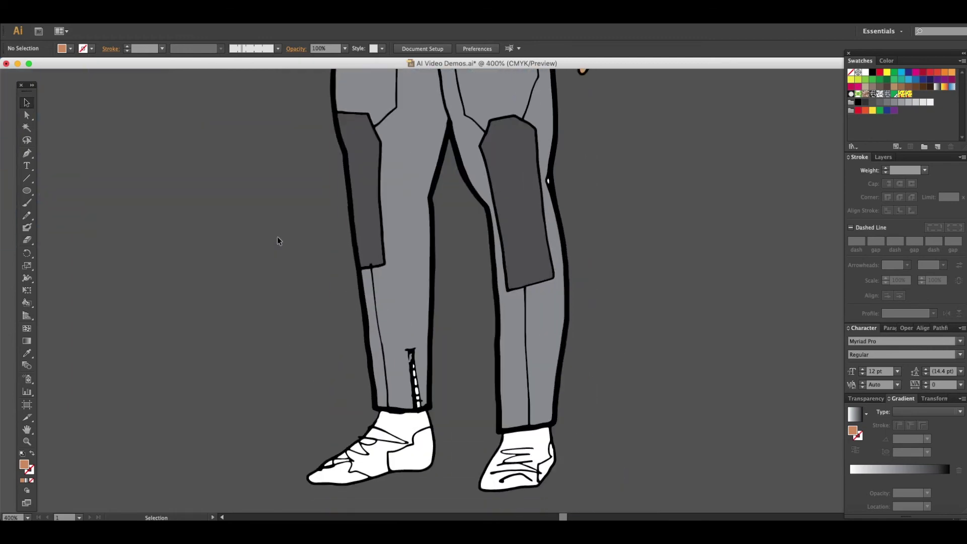
scroll(277, 237, "down", 3)
left_click(333, 372)
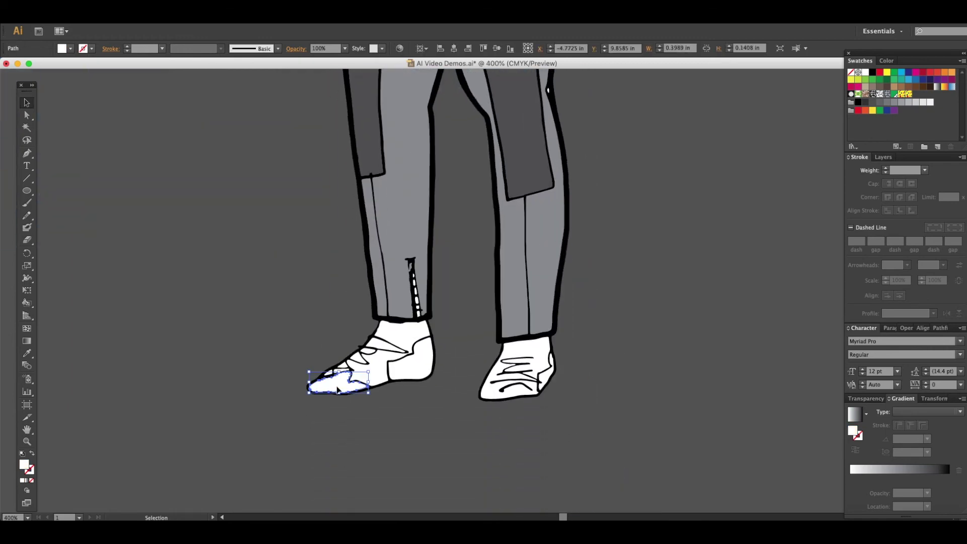
left_click(551, 373, "shift")
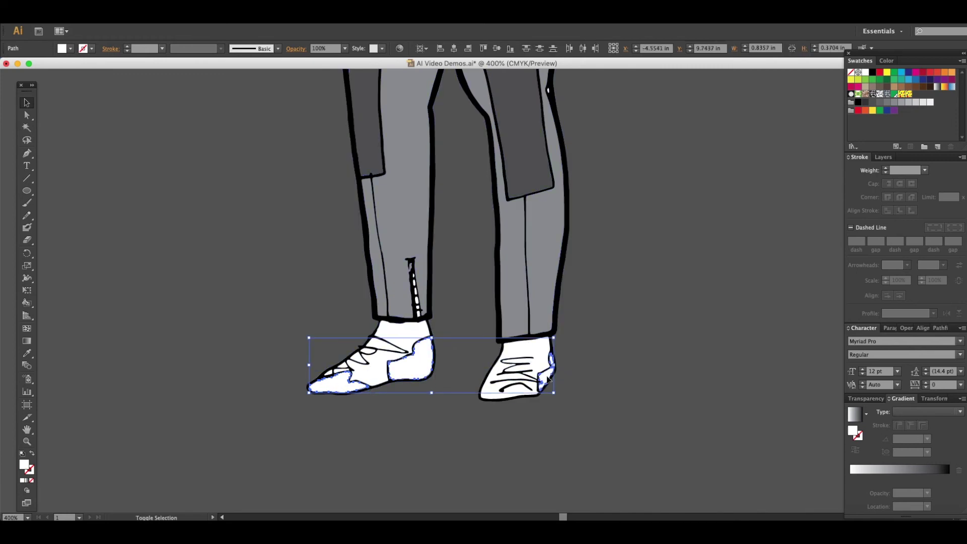
left_click(880, 73)
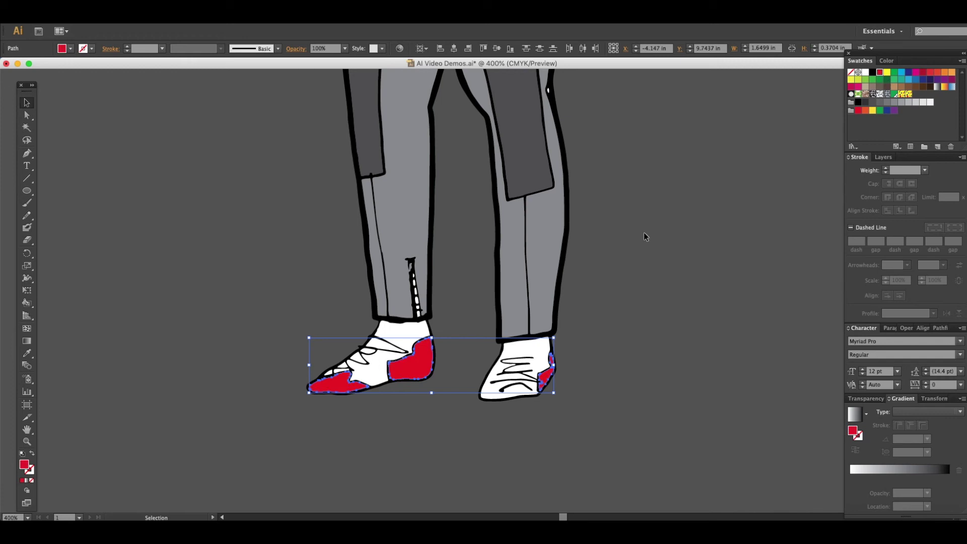
- Try filling the white body shapes of both shoes with the dark grey sampled from the square beside the blue one
left_click(406, 348)
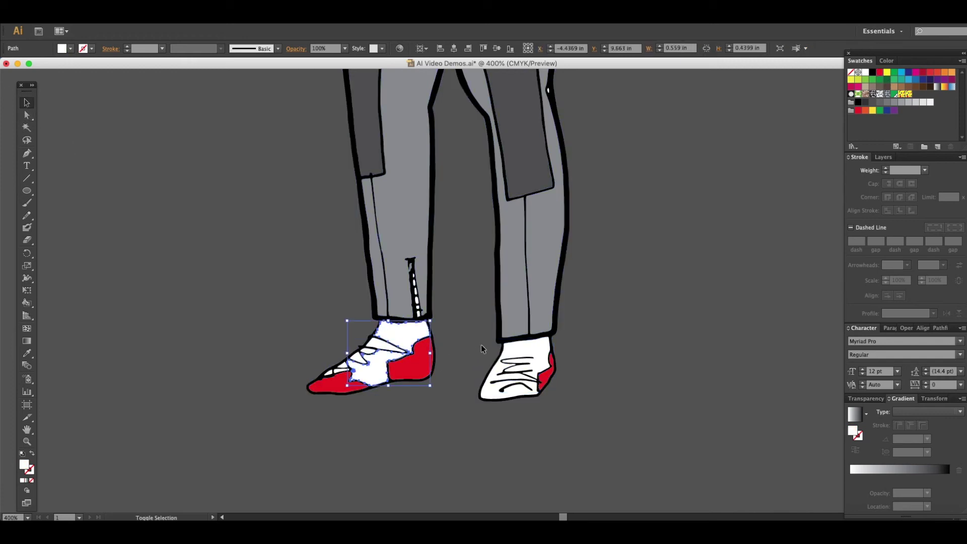
left_click(513, 355, "shift")
scroll(137, 258, "up", 10)
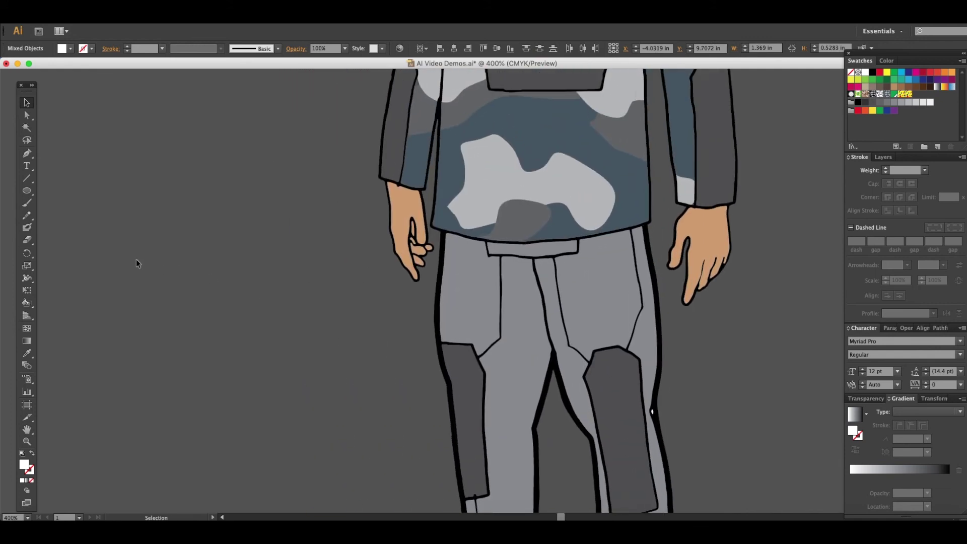
key("super+minus")
key("super+minus")
key("super+minus")
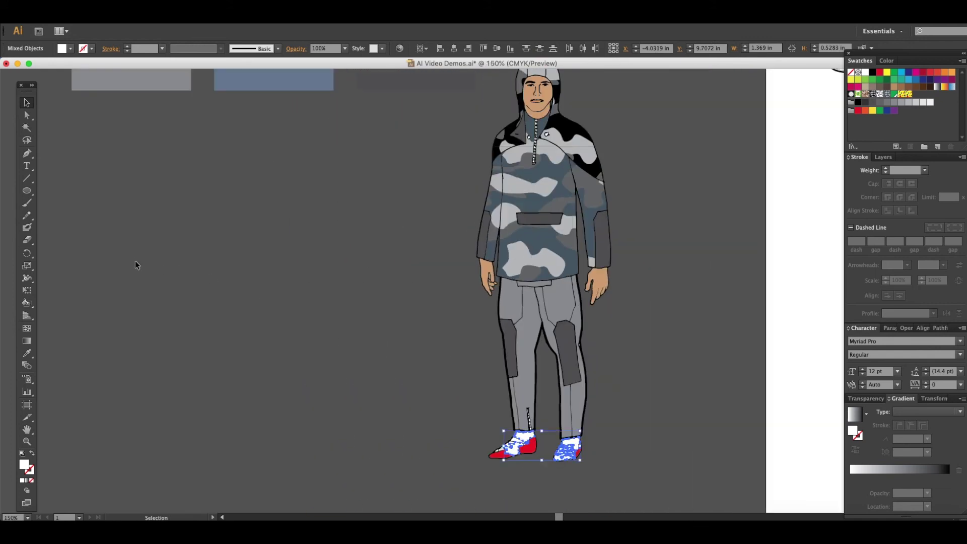
scroll(135, 260, "up", 5)
key("i")
left_click(421, 149)
scroll(328, 233, "down", 4)
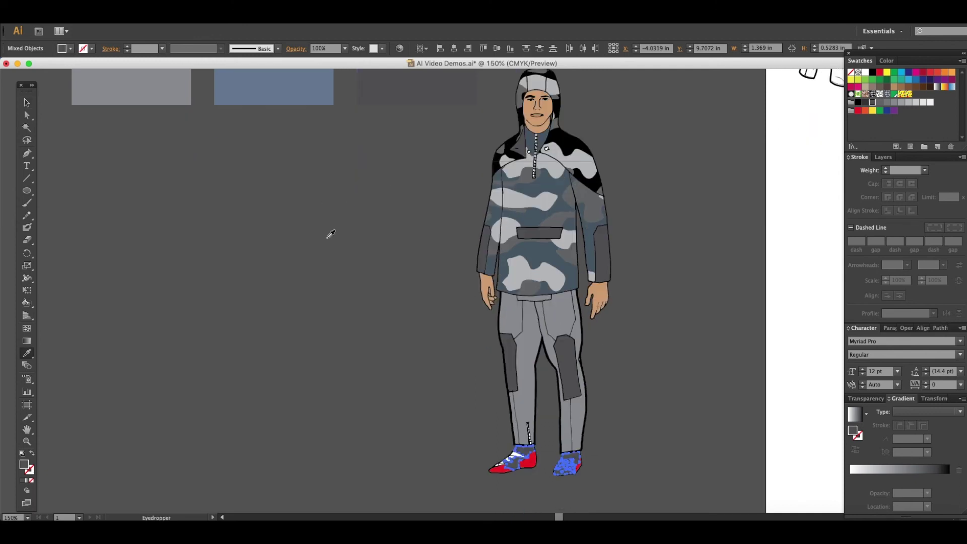
scroll(330, 233, "down", 4)
left_click(26, 101)
left_click(253, 202)
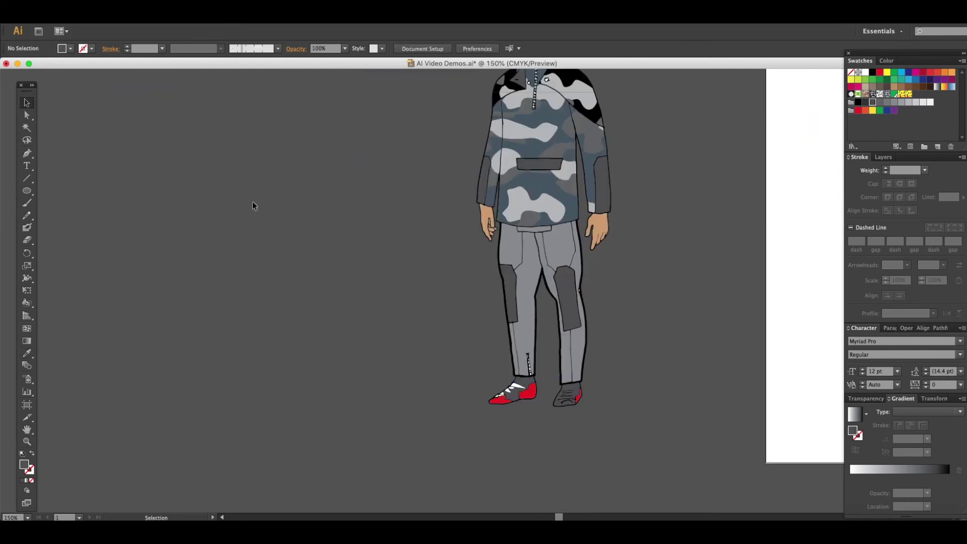
- Undo the dark grey fill on the shoes and deselect them
key("ctrl+z")
key("ctrl+z")
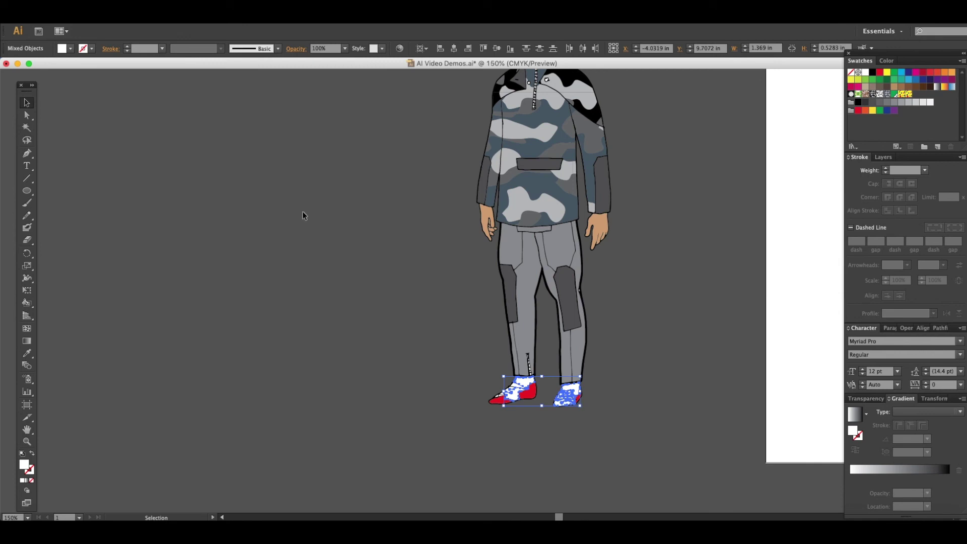
left_click(300, 211)
- Select all shapes of the coloured figure and group them
scroll(300, 211, "right", 10)
scroll(299, 210, "up", 4)
scroll(292, 211, "left", 2)
scroll(291, 214, "up", 1)
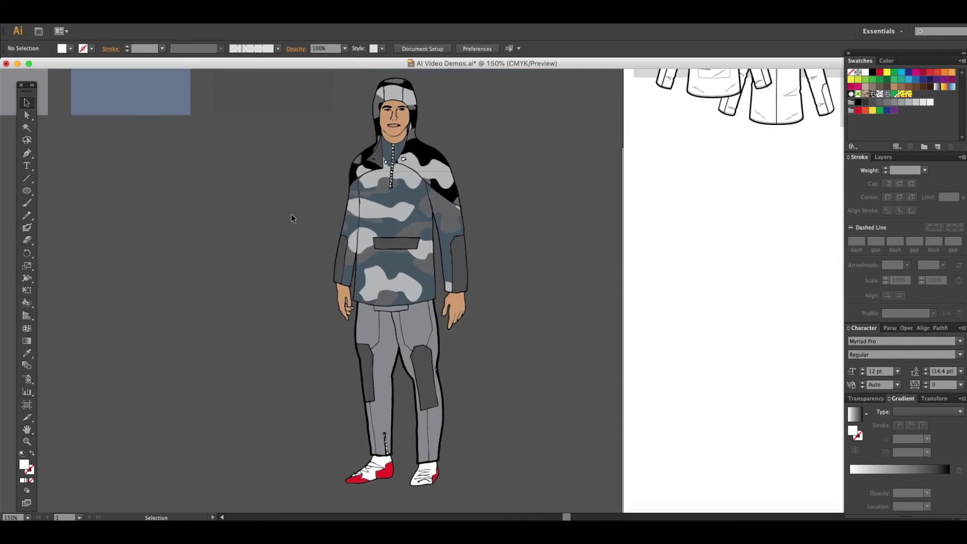
key("ctrl+minus")
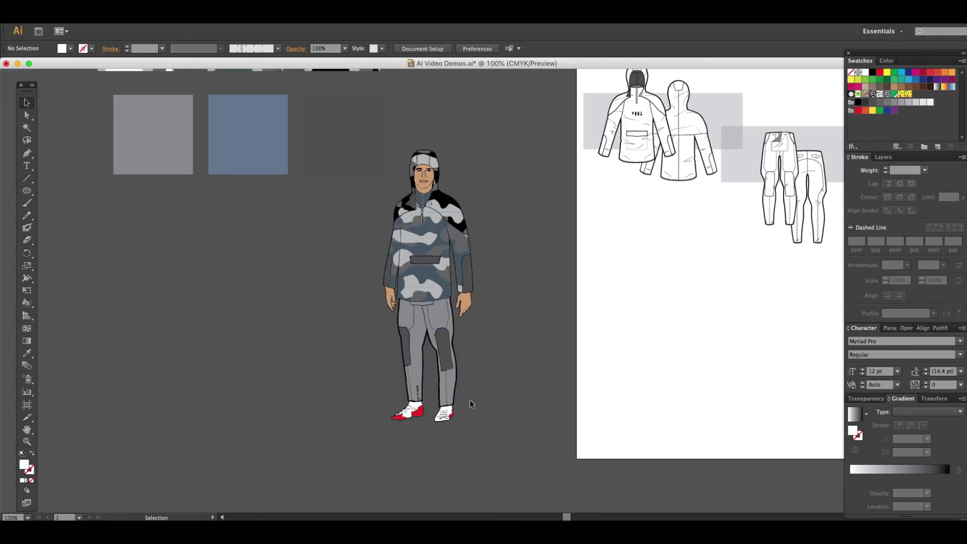
left_click(390, 127)
right_click(525, 169)
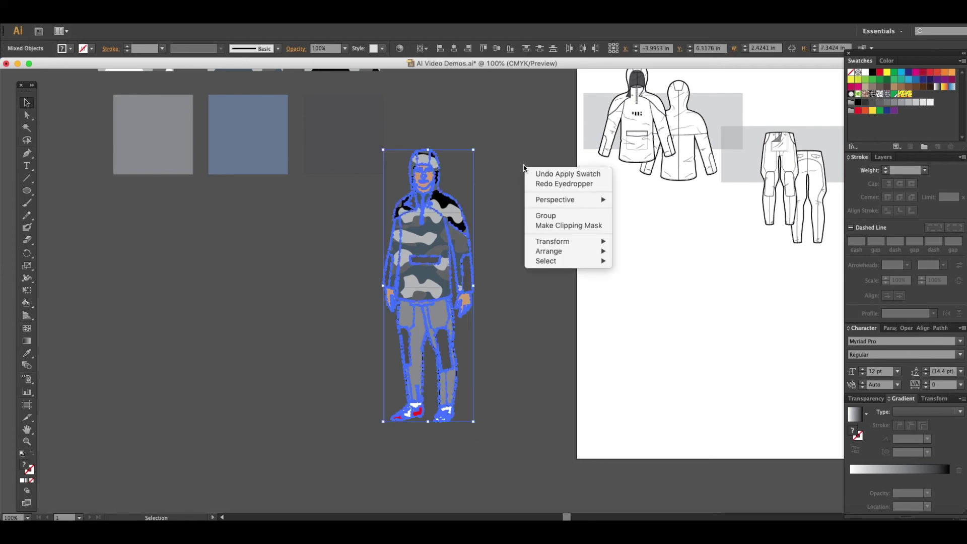
left_click(546, 216)
- Move the grouped figure onto the white page, below the jacket drawings, and deselect it
left_click_drag(433, 276, 655, 288)
left_click(543, 277)
scroll(543, 277, "right", 5)
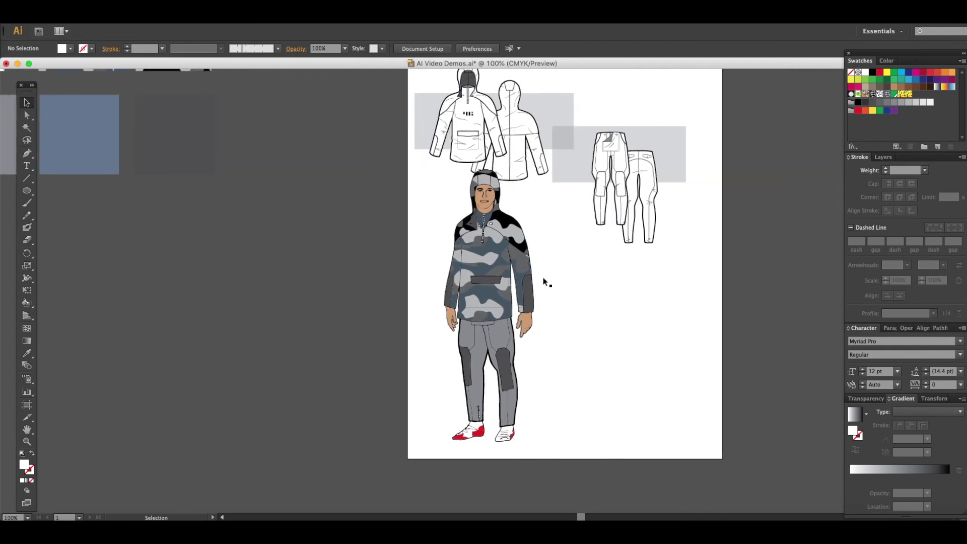
- Arrange the jacket and trouser drawings with their grey rectangles beside the figure, with the jackets above the trousers
scroll(544, 274, "up", 3)
left_click_drag(676, 305, 590, 313)
left_click_drag(409, 96, 685, 210)
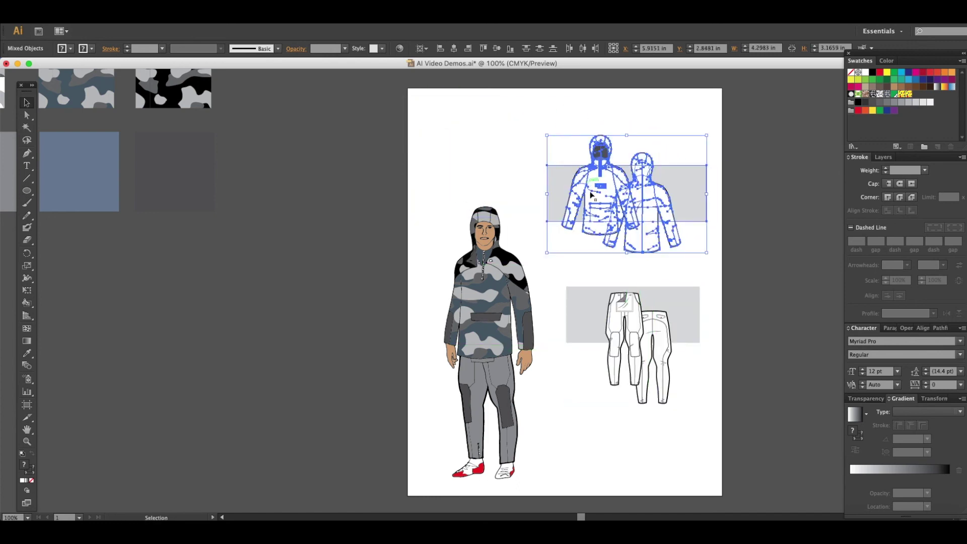
left_click(570, 271)
- Enlarge the jacket and trouser line drawings together without their grey rectangles, then deselect them
left_click(624, 200)
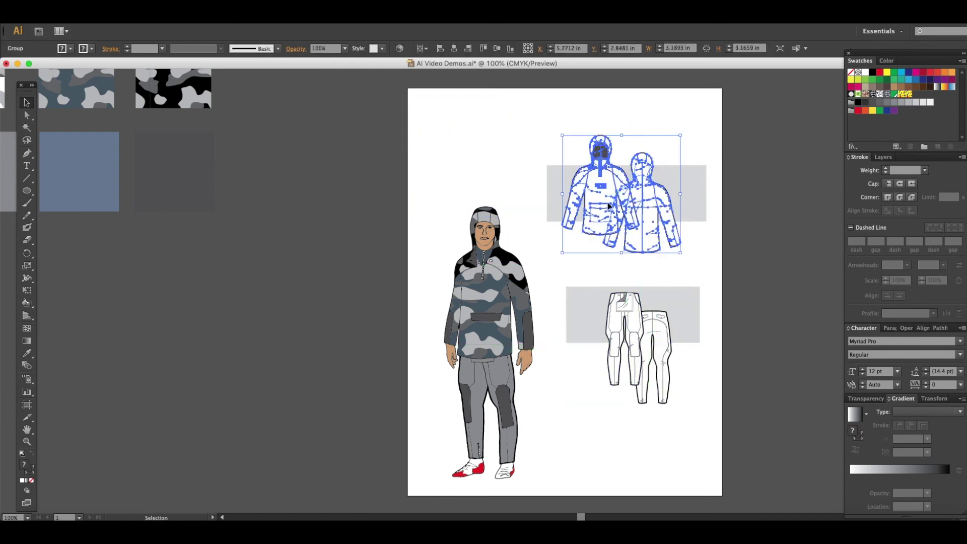
left_click(622, 325, "shift")
left_click_drag(622, 405, 623, 482)
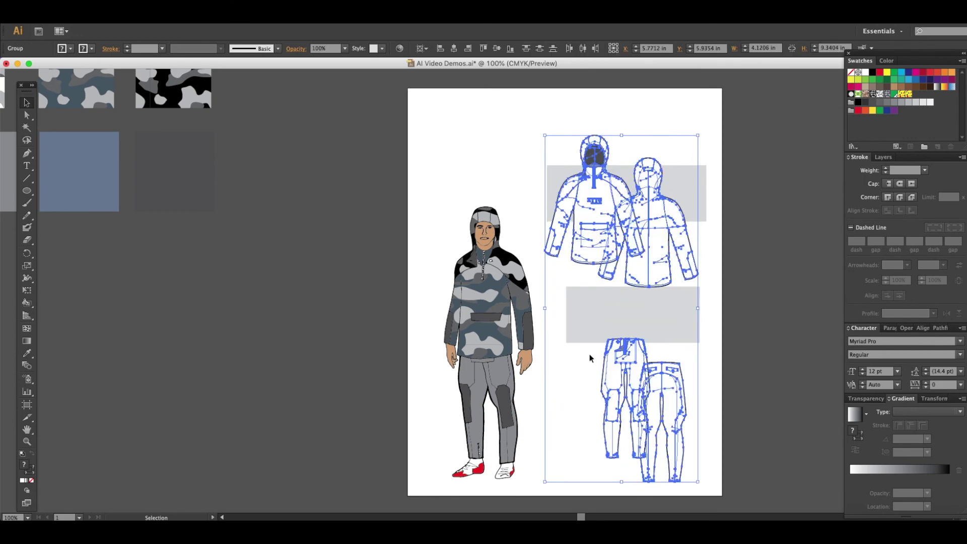
left_click(500, 138)
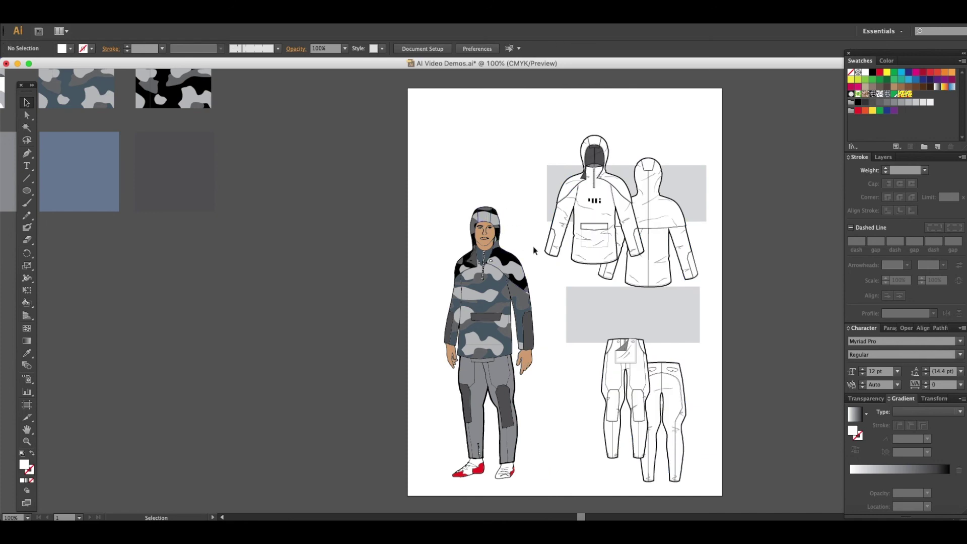
- Shift the jackets, trousers and their grey rectangles up the page so each rectangle sits behind its garments with clear spacing
left_click_drag(556, 178, 533, 127)
left_click_drag(594, 201, 582, 155)
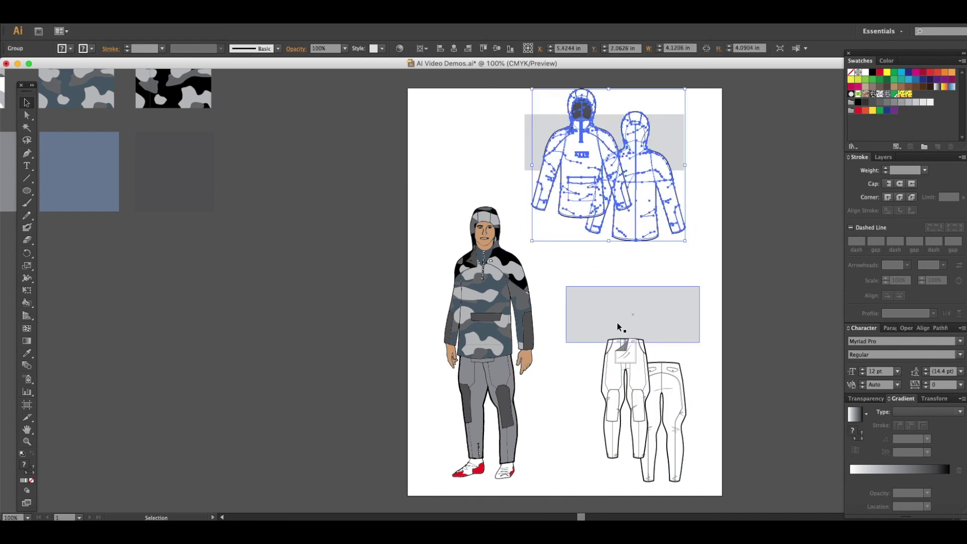
scroll(604, 302, "up", 1)
left_click_drag(584, 190, 590, 211)
left_click_drag(604, 315, 590, 307)
left_click_drag(619, 424, 596, 374)
left_click(531, 170)
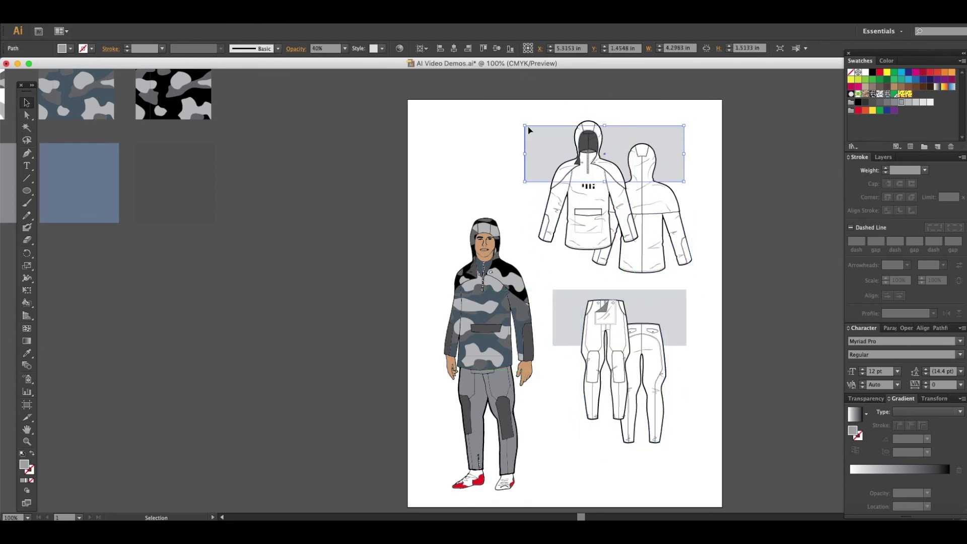
- Enlarge the coloured figure to nearly the full page height beside the garment drawings and deselect it
scroll(489, 138, "right", 4)
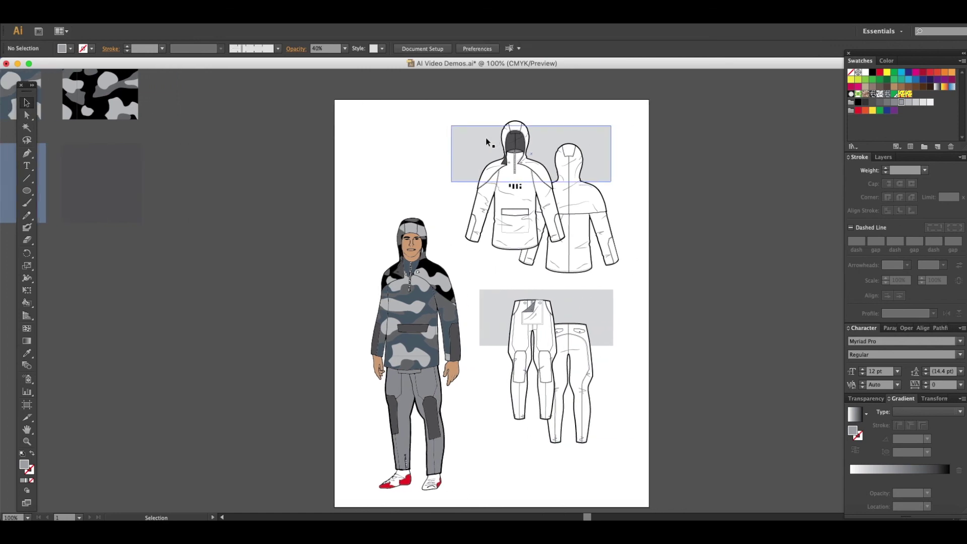
left_click(425, 266)
left_click_drag(416, 218, 390, 165)
left_click(355, 163)
scroll(356, 162, "right", 1)
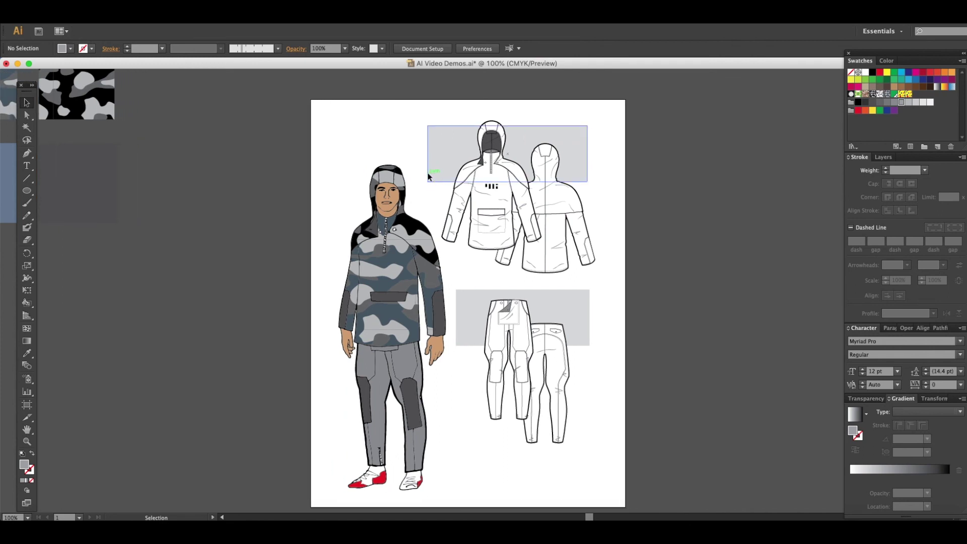
- Duplicate the jackets' grey rectangle over the figure, rotate the copy 90° to stand upright, and send it to the back
left_click(430, 178)
key("a")
left_click_drag(430, 175, 288, 258)
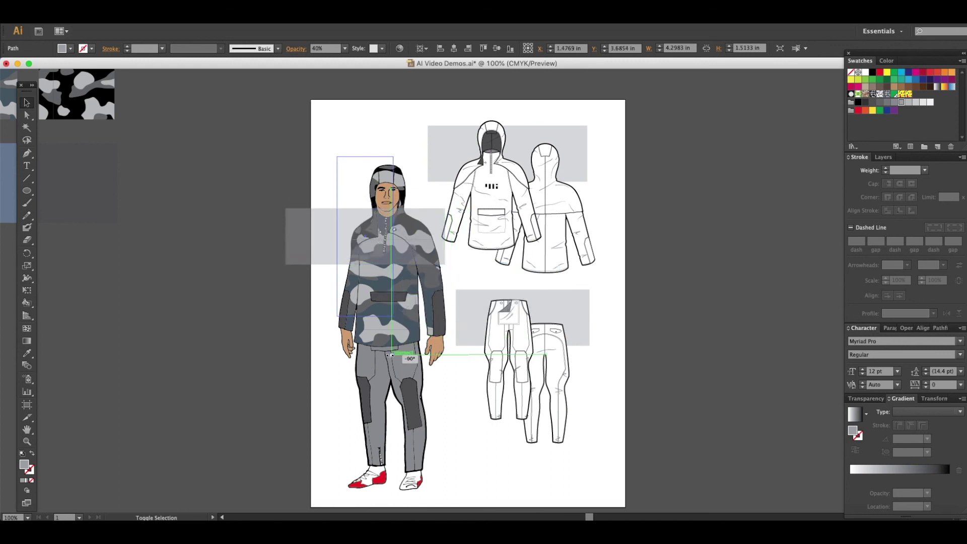
left_click_drag(446, 207, 359, 273)
right_click(359, 273)
mouse_move(398, 414)
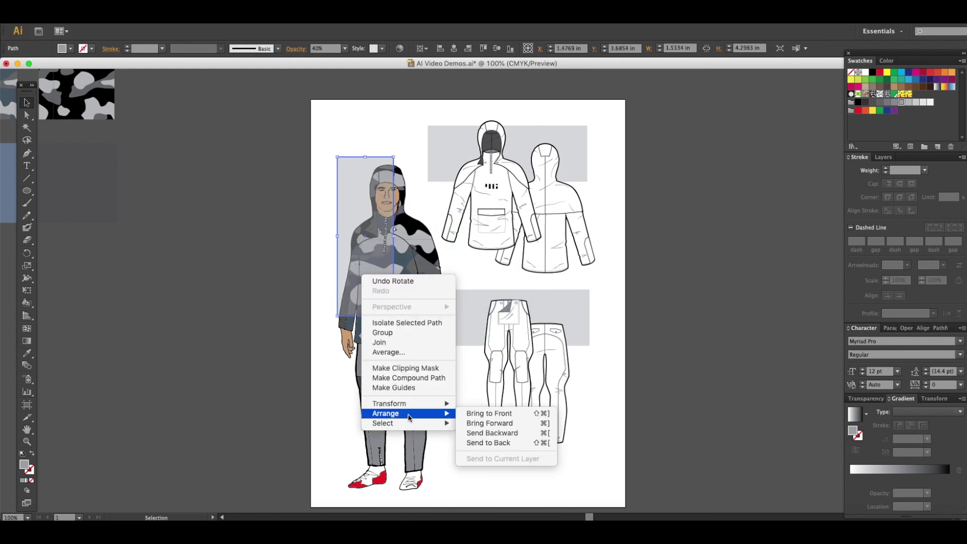
left_click(466, 443)
- Lengthen the upright grey rectangle past the page's lower edge and position it behind the figure, starting above the hood
left_click_drag(346, 201, 341, 196)
left_click_drag(389, 313, 409, 456)
left_click(199, 262)
scroll(230, 116, "up", 4)
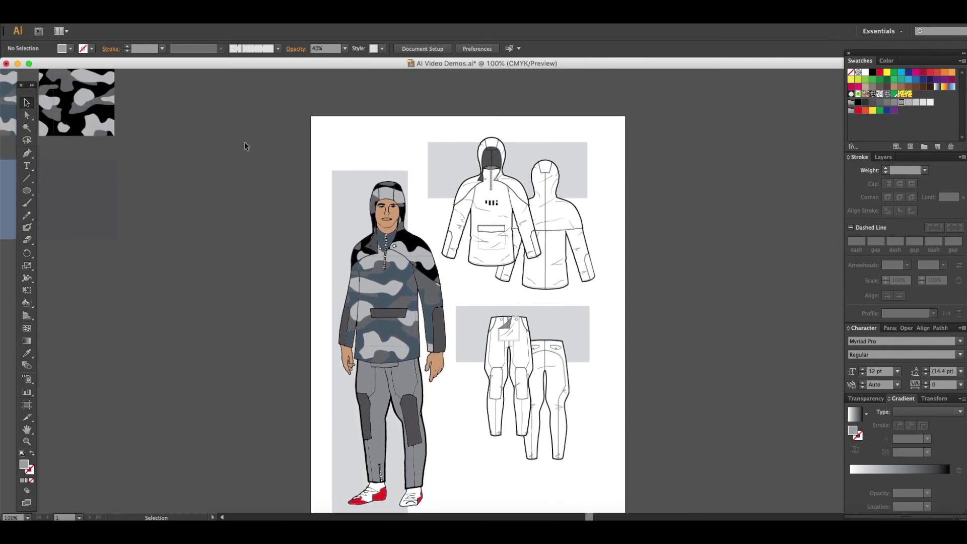
left_click(366, 170)
left_click_drag(367, 168, 368, 156)
left_click(264, 167)
scroll(264, 166, "down", 1)
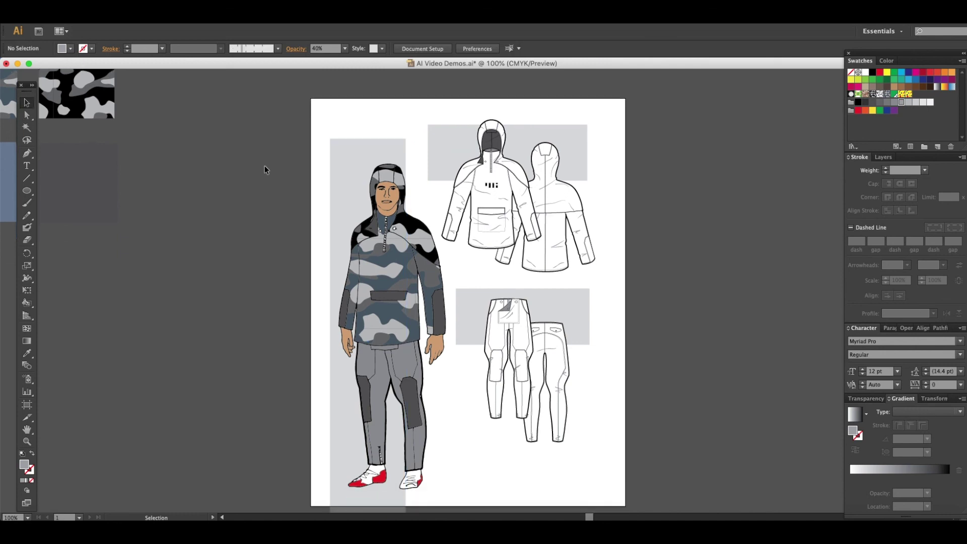
- Try extending the trouser and jacket grey rectangles sideways behind the figure to the upright rectangle's outer edge
left_click(461, 324)
left_click_drag(457, 318, 330, 317)
left_click(457, 140)
left_click_drag(427, 152, 333, 144)
left_click(282, 140)
scroll(282, 139, "down", 3)
scroll(674, 210, "up", 2)
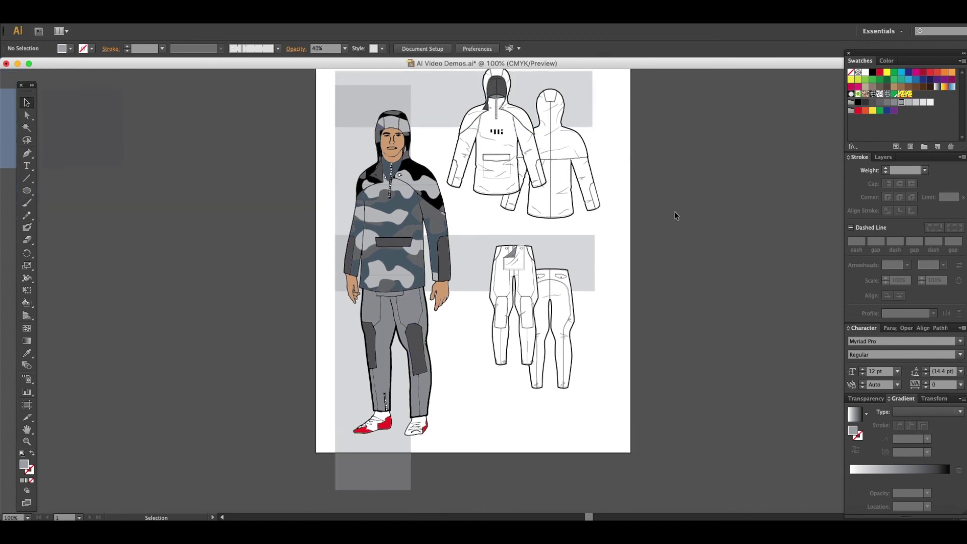
- Undo the sideways extensions of both horizontal grey rectangles
key("ctrl+z")
key("ctrl+z")
key("ctrl+z")
key("ctrl+z")
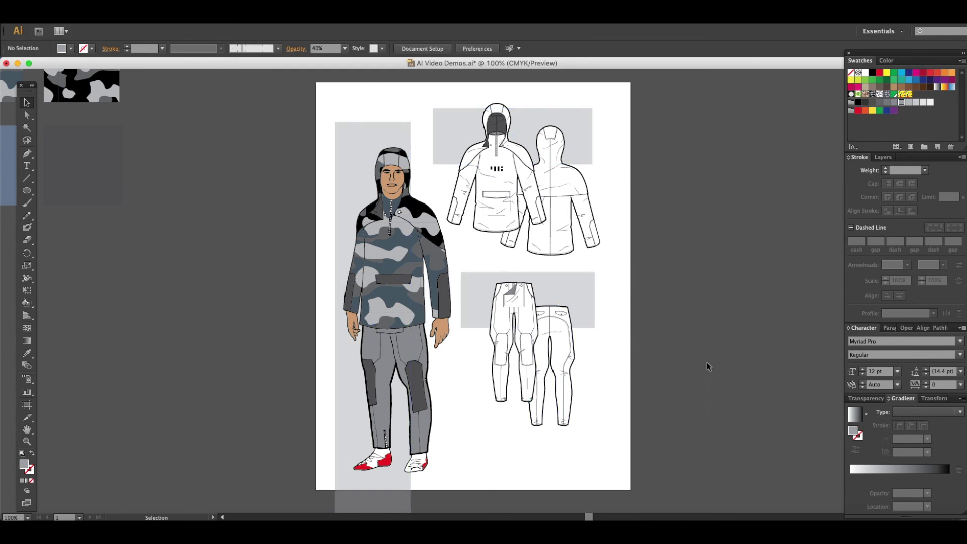
scroll(702, 365, "up", 2)
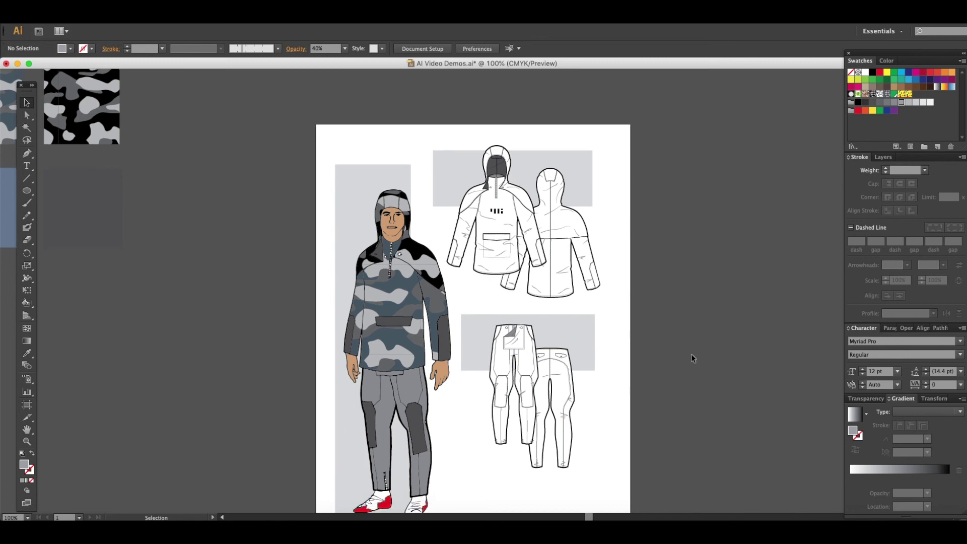
scroll(691, 354, "down", 2)
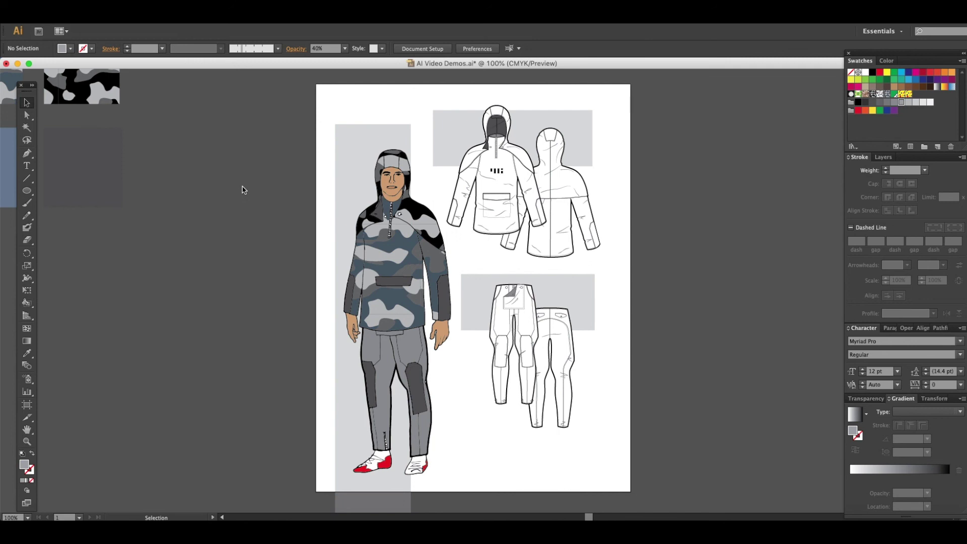
scroll(242, 190, "down", 1)
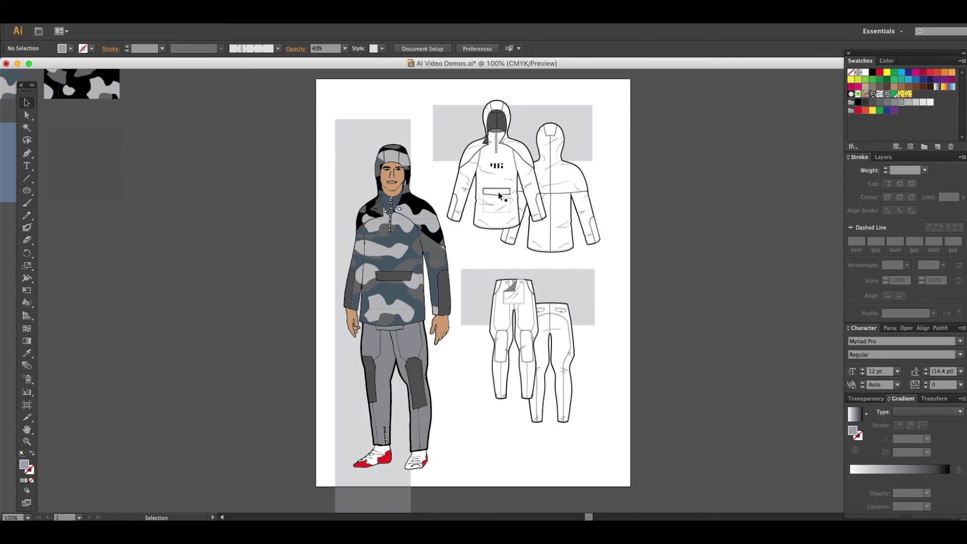